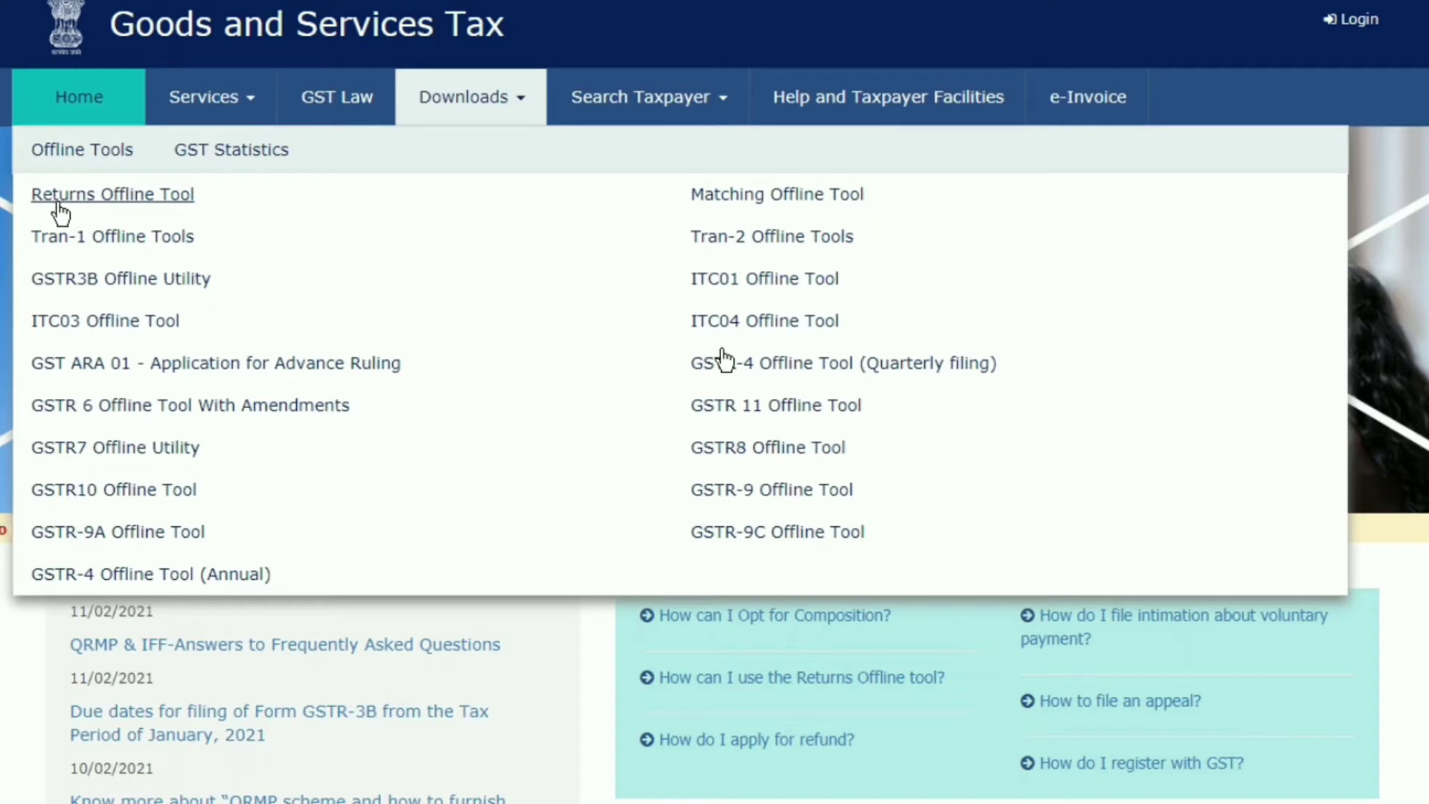
# Open the Returns Offline Tool page on the GST portal and launch the installed GST Offline Tool from the desktop
pyautogui.click(176, 199)
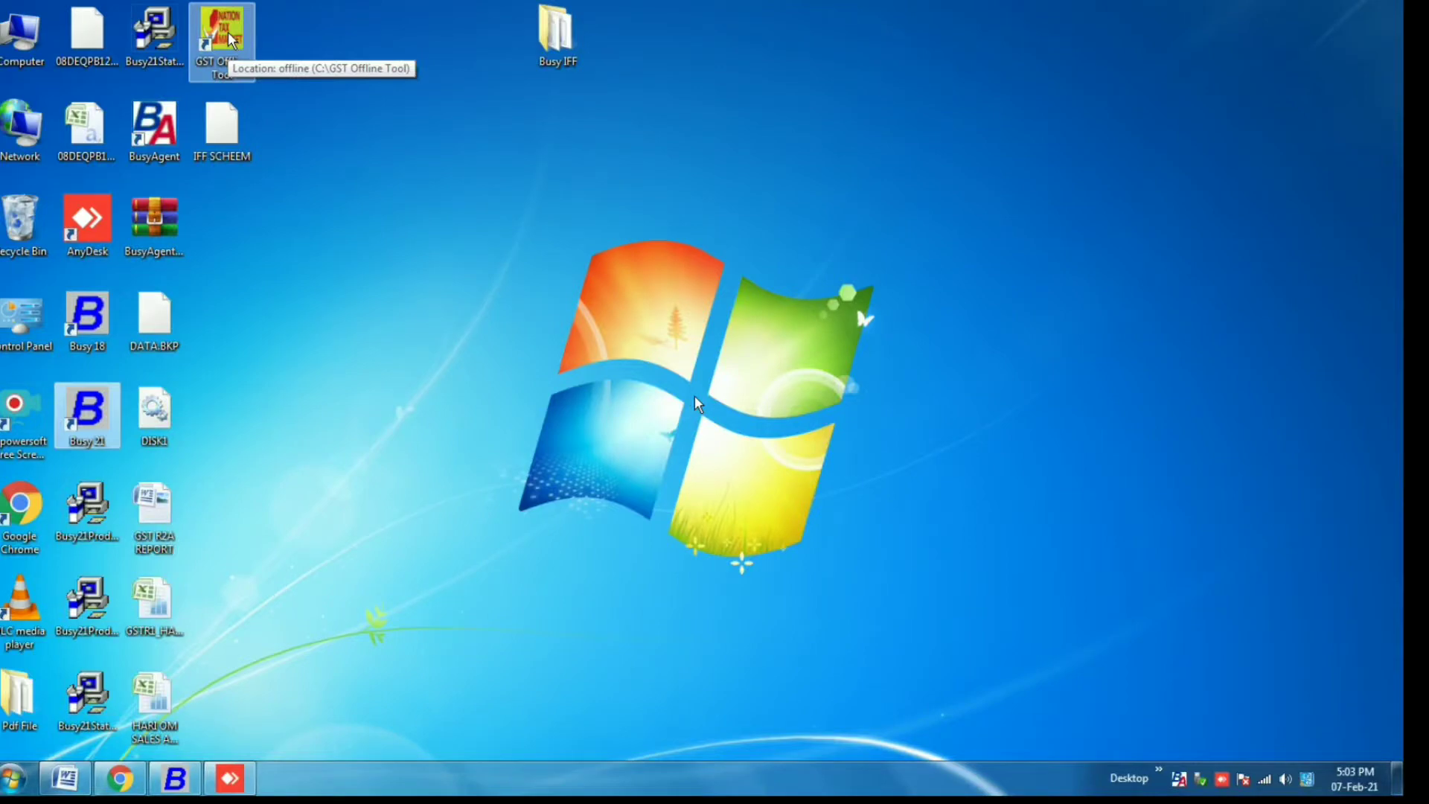
pyautogui.click(225, 56)
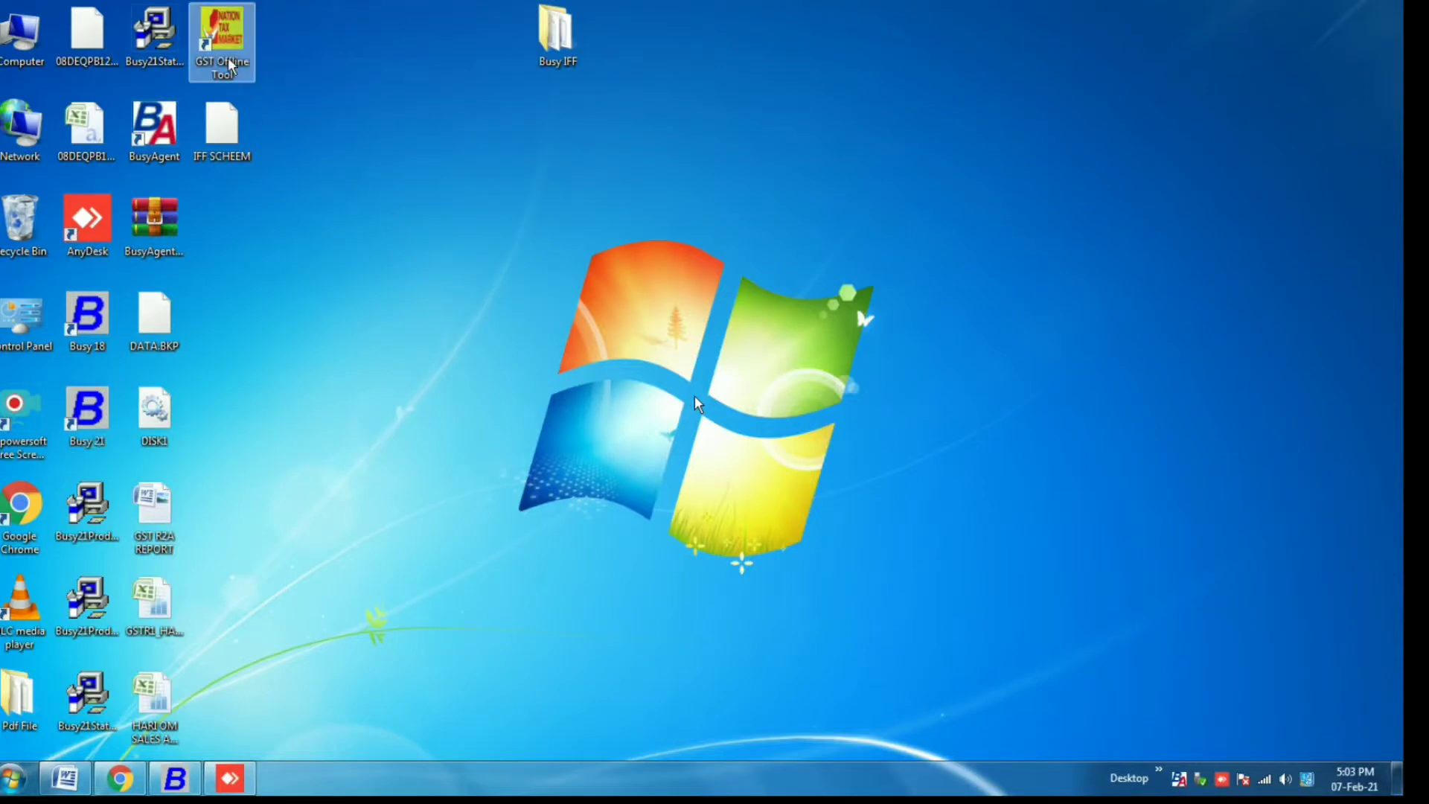
pyautogui.doubleClick(223, 45)
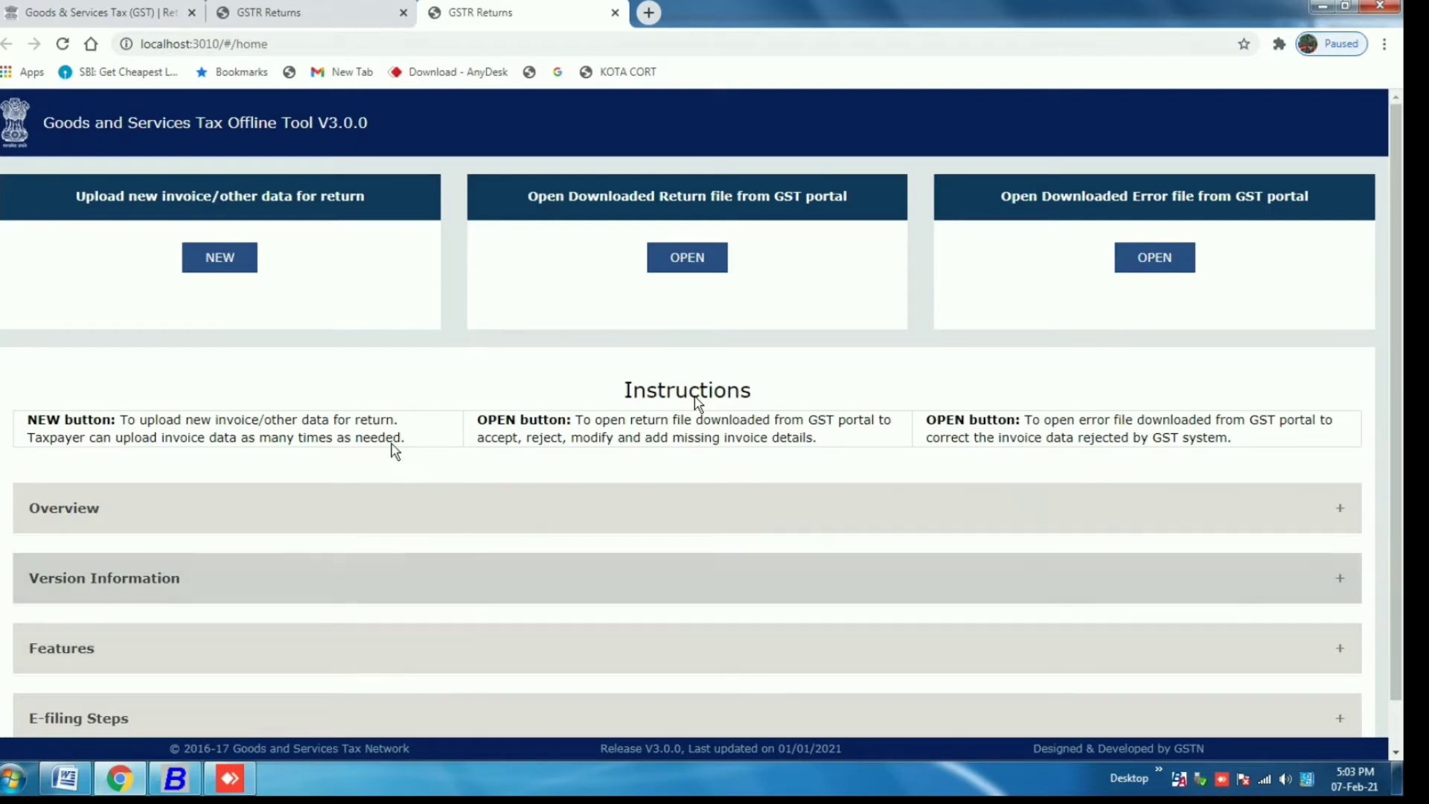
# Start a new invoice data upload with GSTR-1/IFF as the return, ready to enter the supplier's GSTIN
pyautogui.click(218, 259)
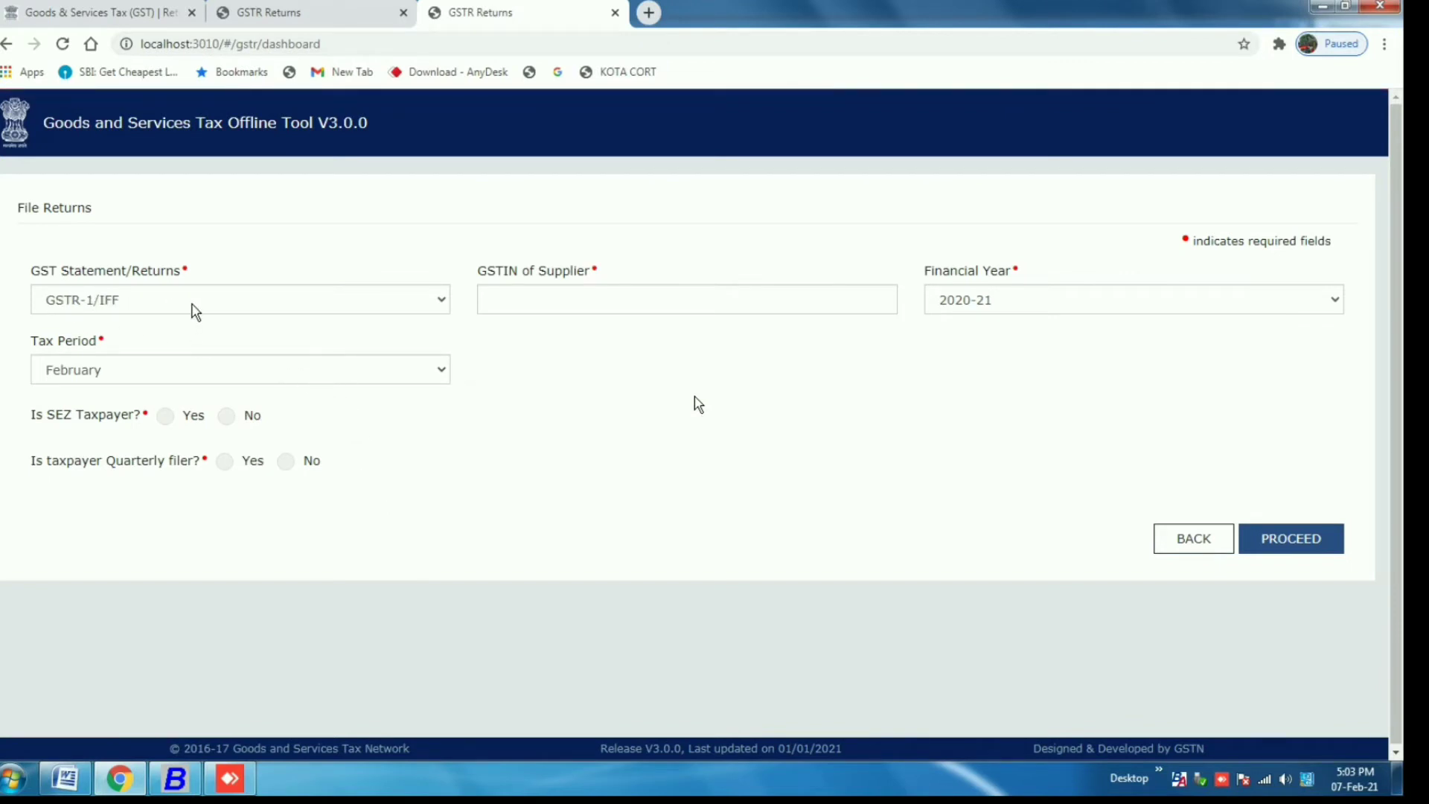
pyautogui.click(195, 311)
pyautogui.click(186, 328)
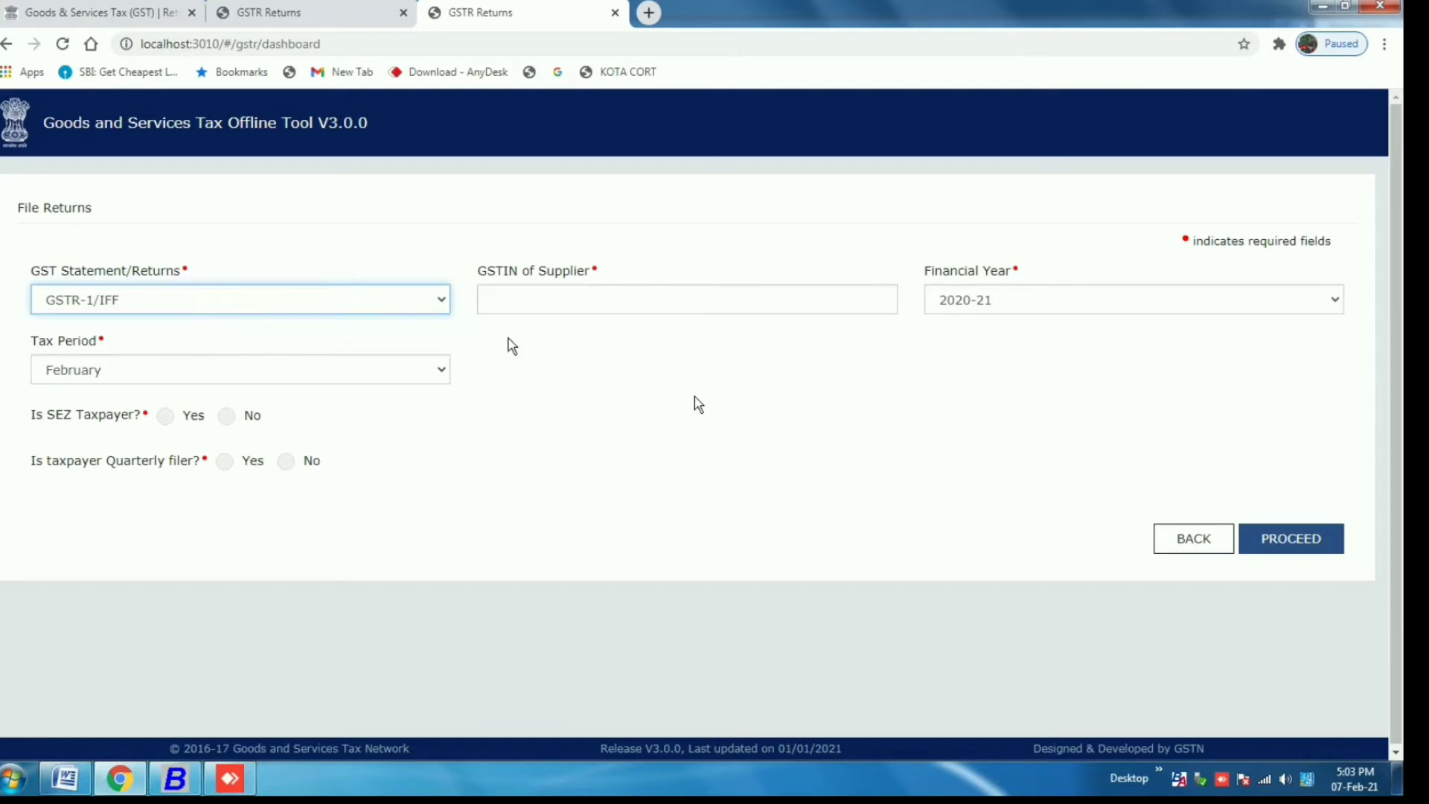
pyautogui.click(530, 293)
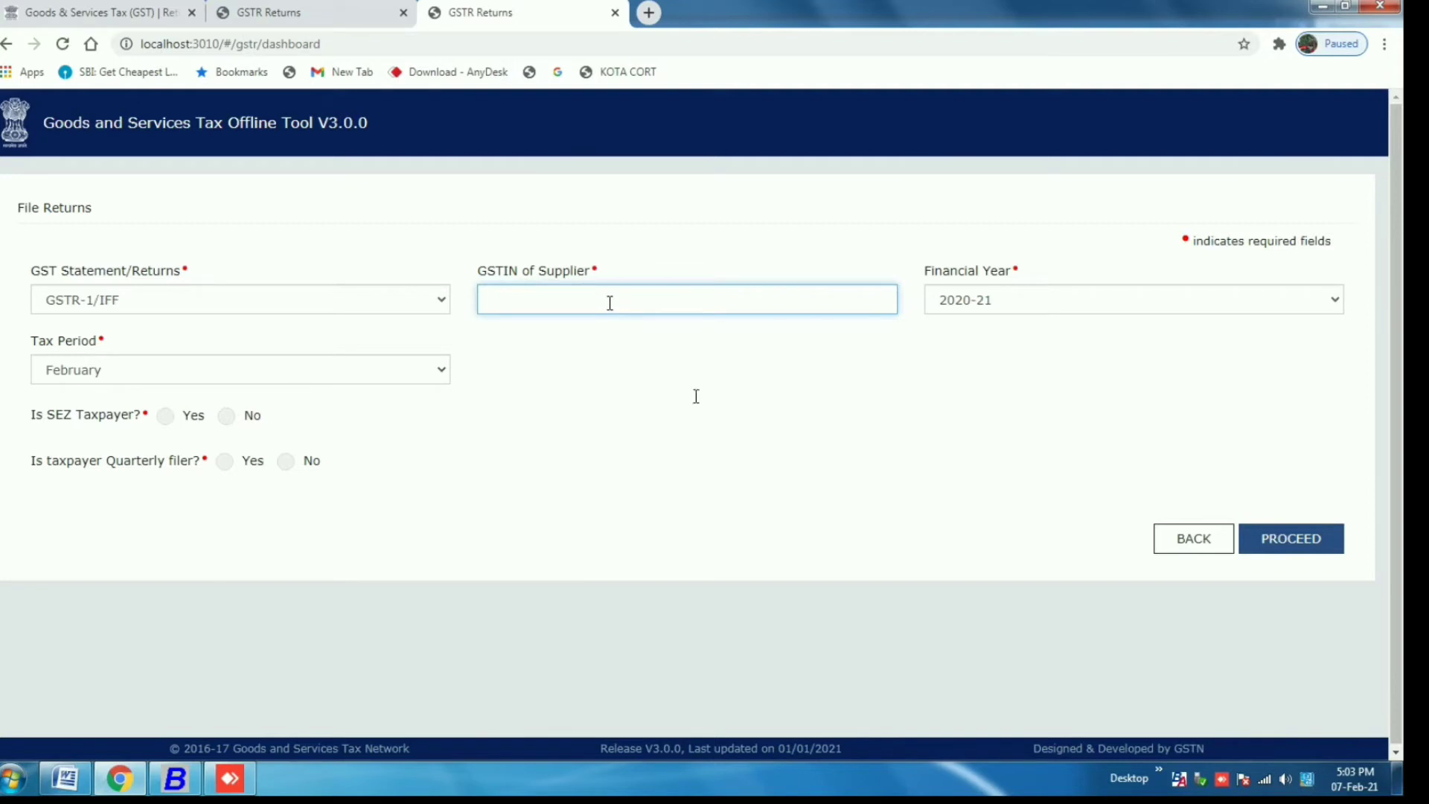
# Switch to Busy 21 and log in to R&R MARKETING COMPANY with the user name and password
pyautogui.click(175, 778)
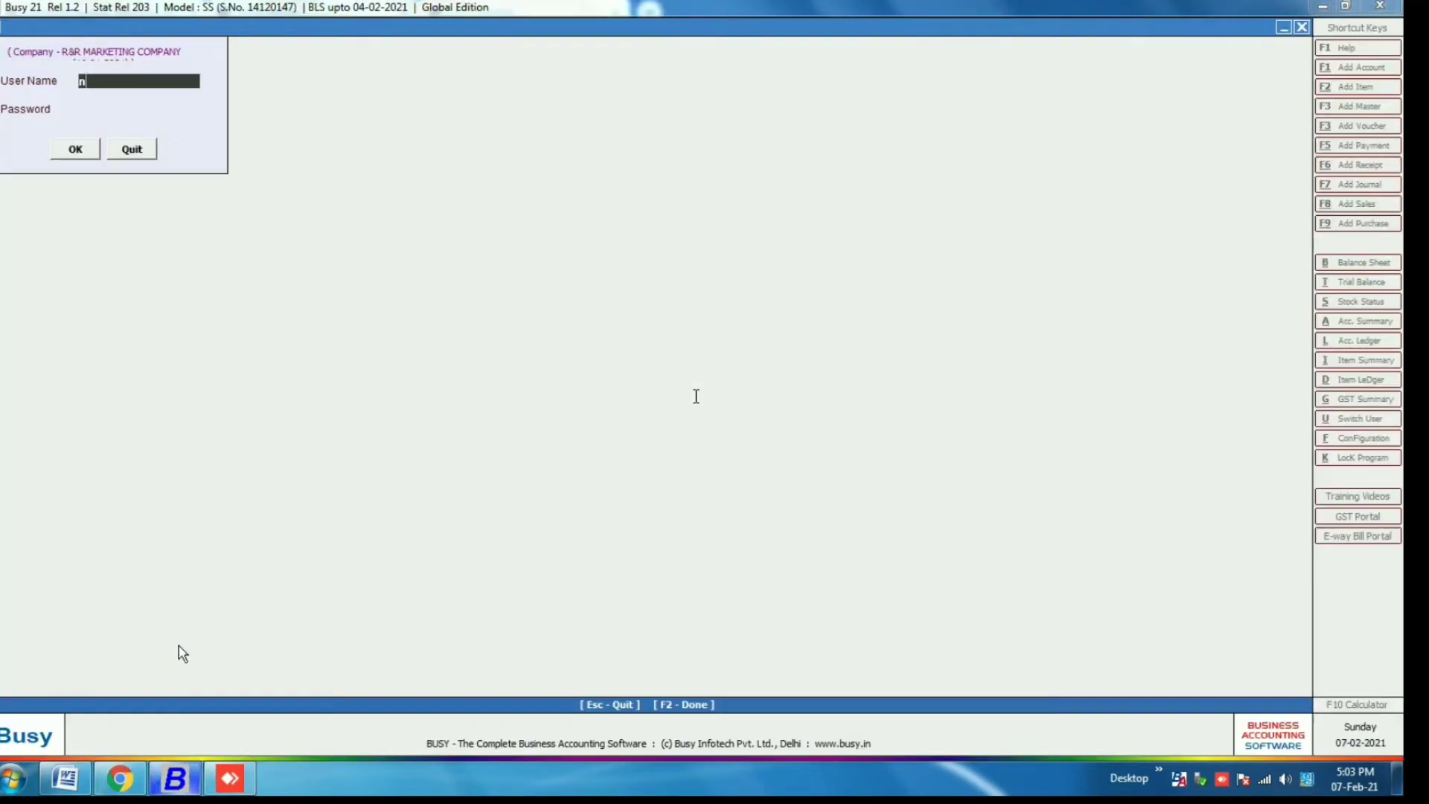
pyautogui.write('n')
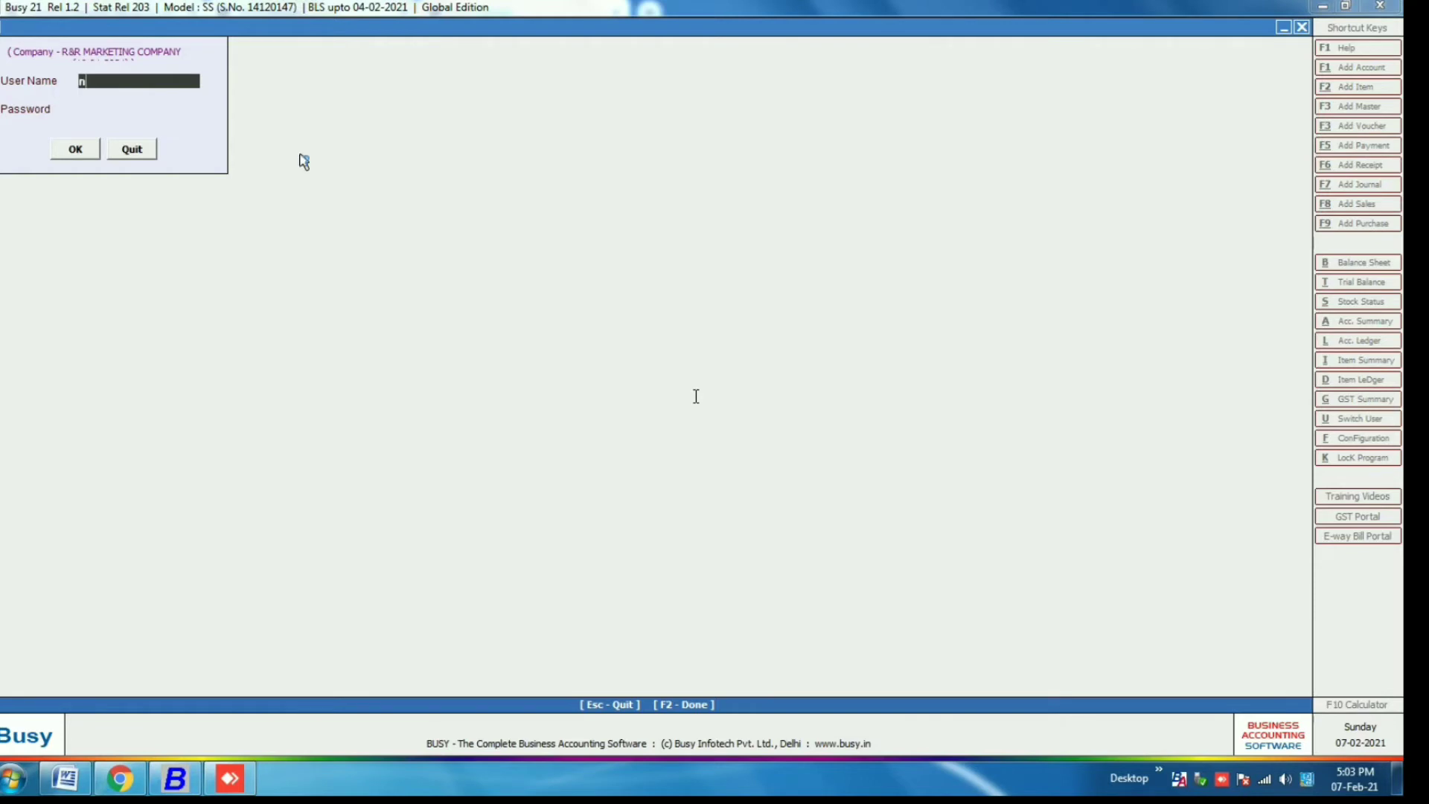
pyautogui.write('kb')
pyautogui.press('Return')
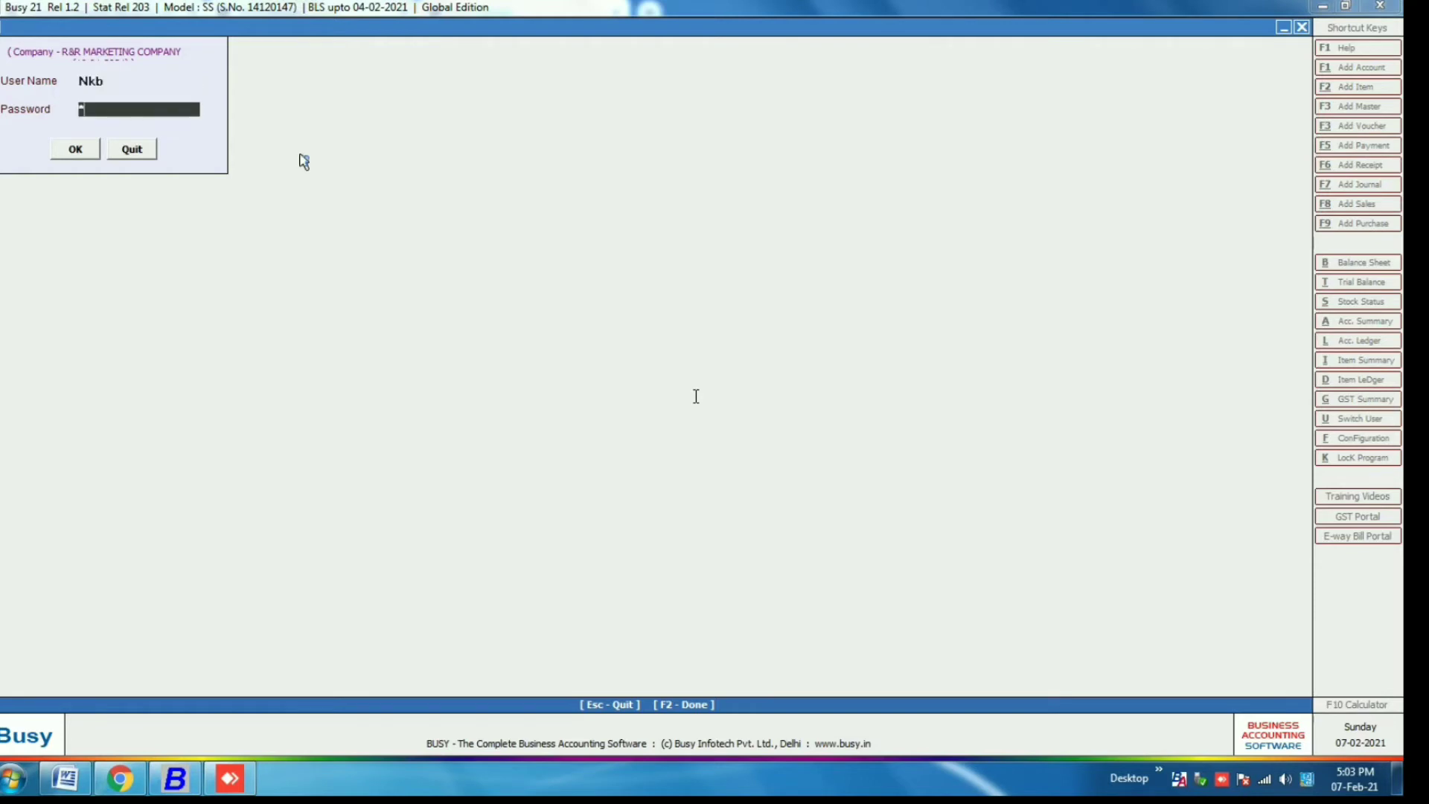
pyautogui.write('1')
pyautogui.press('Return')
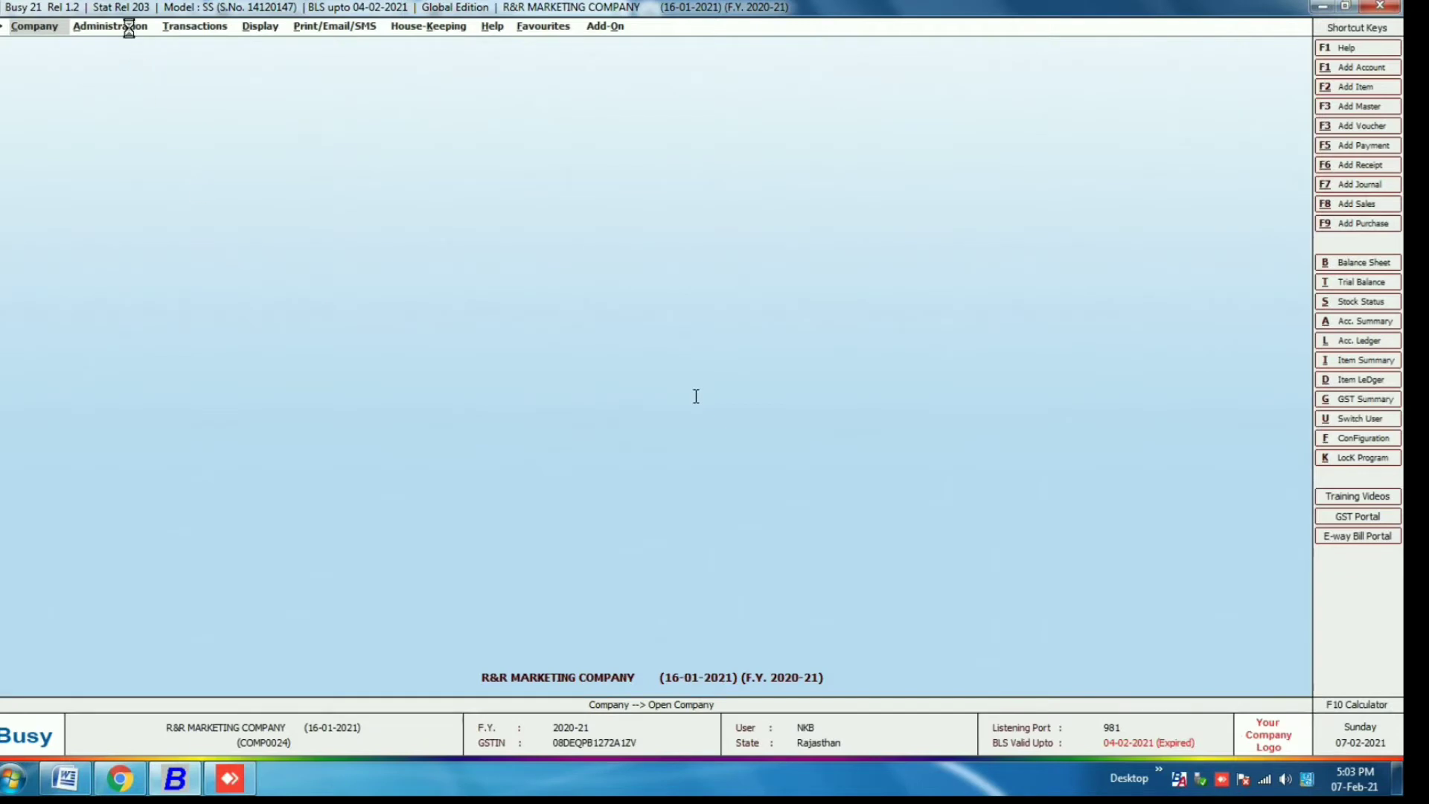
# Open the company's GST/VAT settings under Features / Options and select its full GSTIN
pyautogui.click(131, 26)
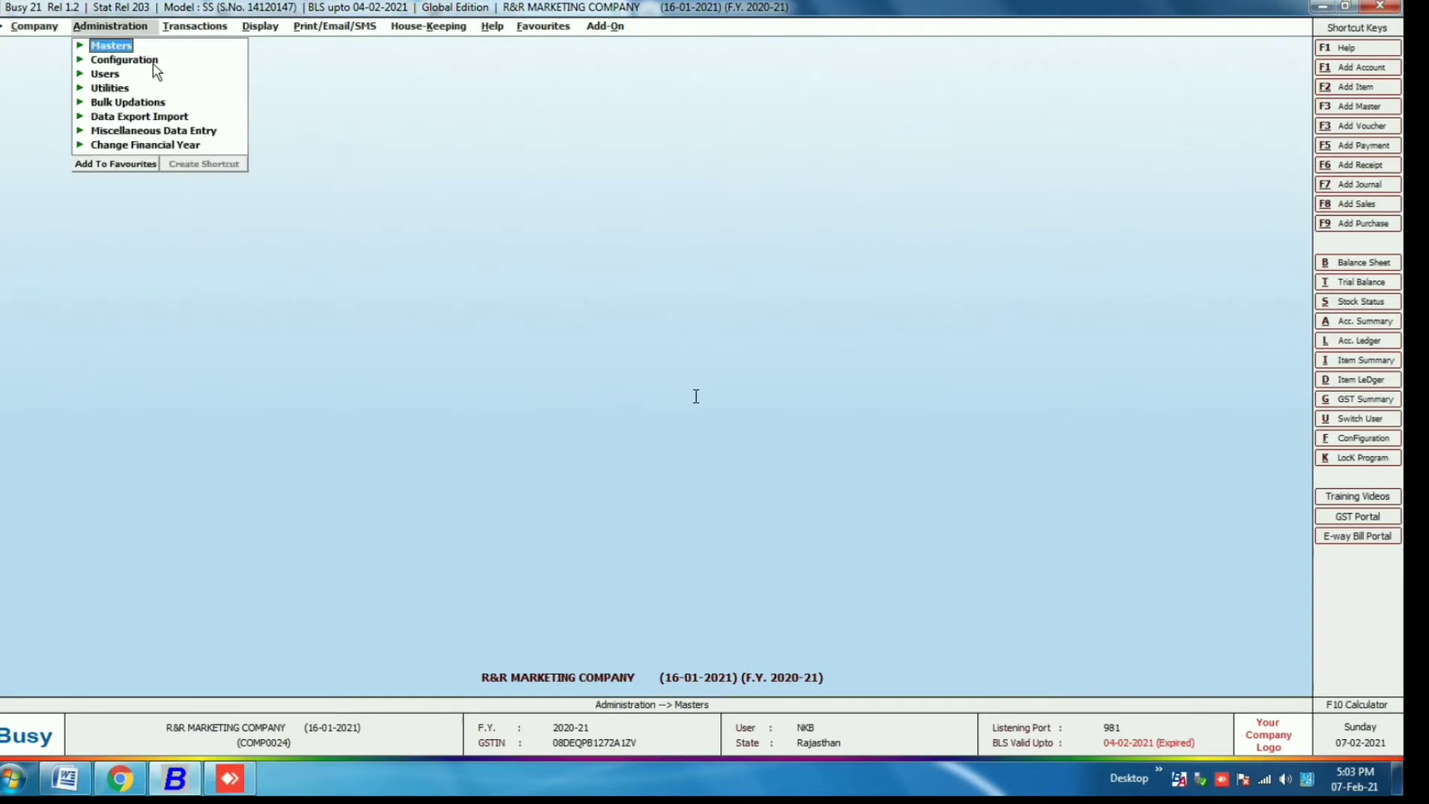
pyautogui.doubleClick(128, 61)
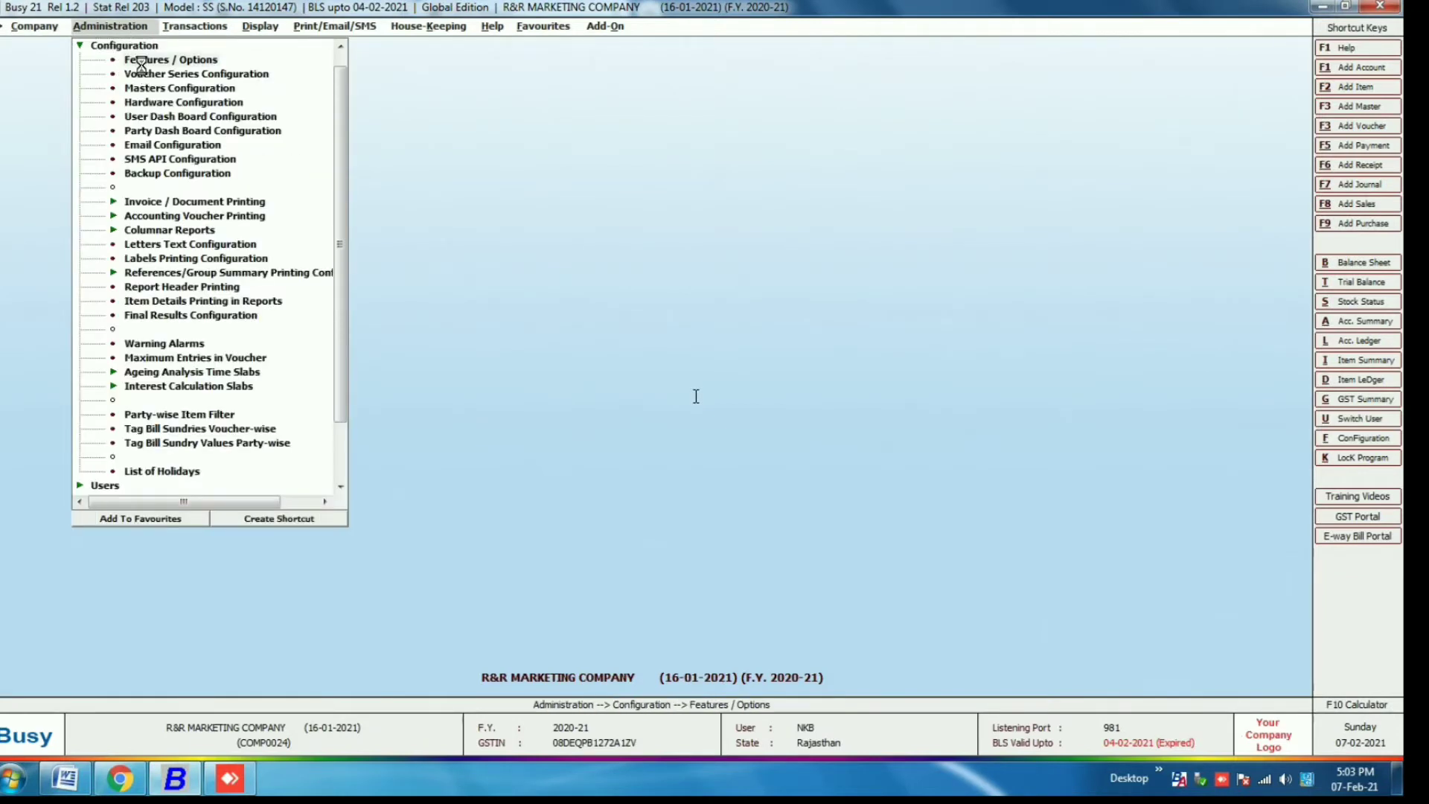
pyautogui.click(140, 61)
pyautogui.click(95, 287)
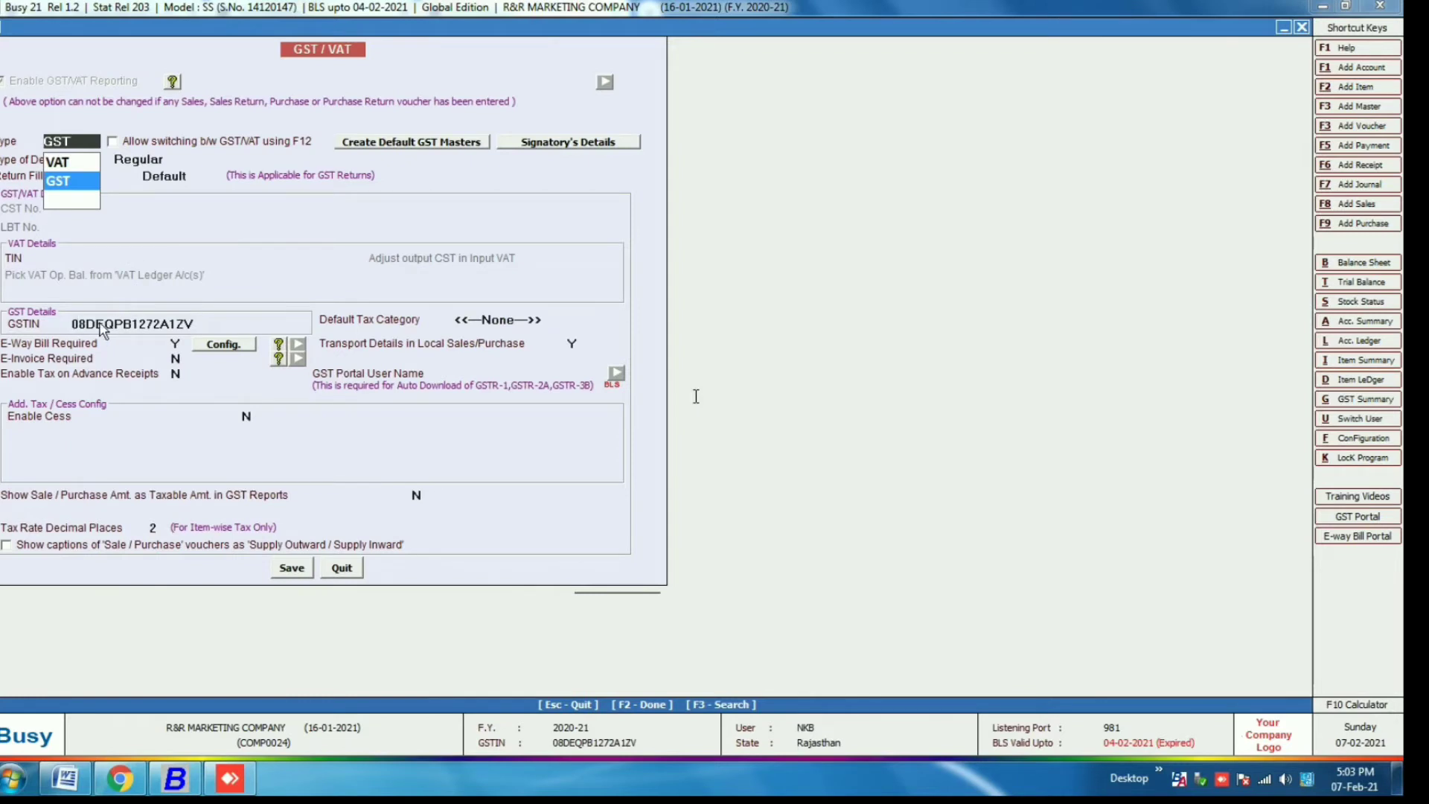
pyautogui.moveTo(195, 325); pyautogui.dragTo(72, 325)
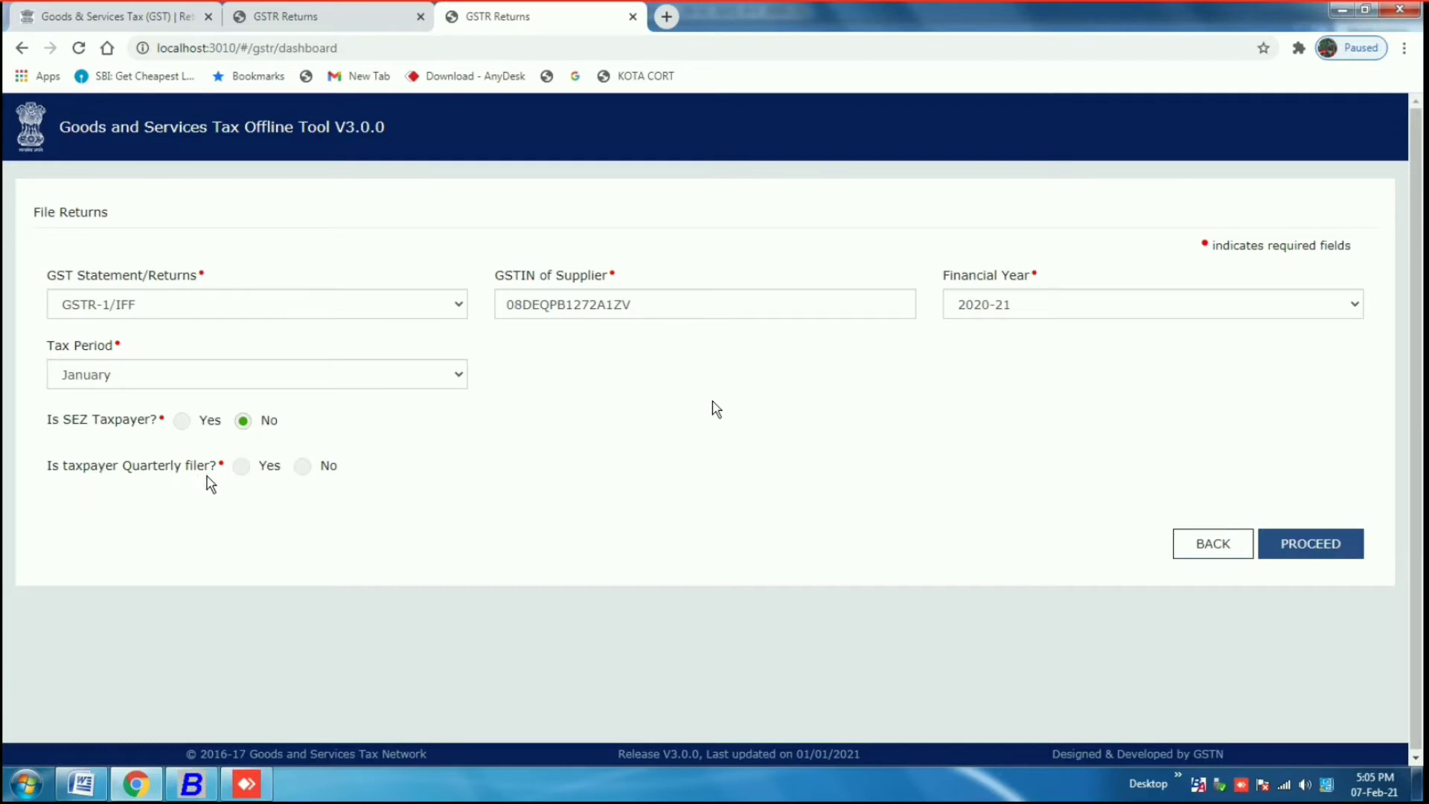
# In the GST Offline Tool, mark the taxpayer as a quarterly filer, proceed and confirm the return details
pyautogui.click(241, 467)
pyautogui.click(1323, 547)
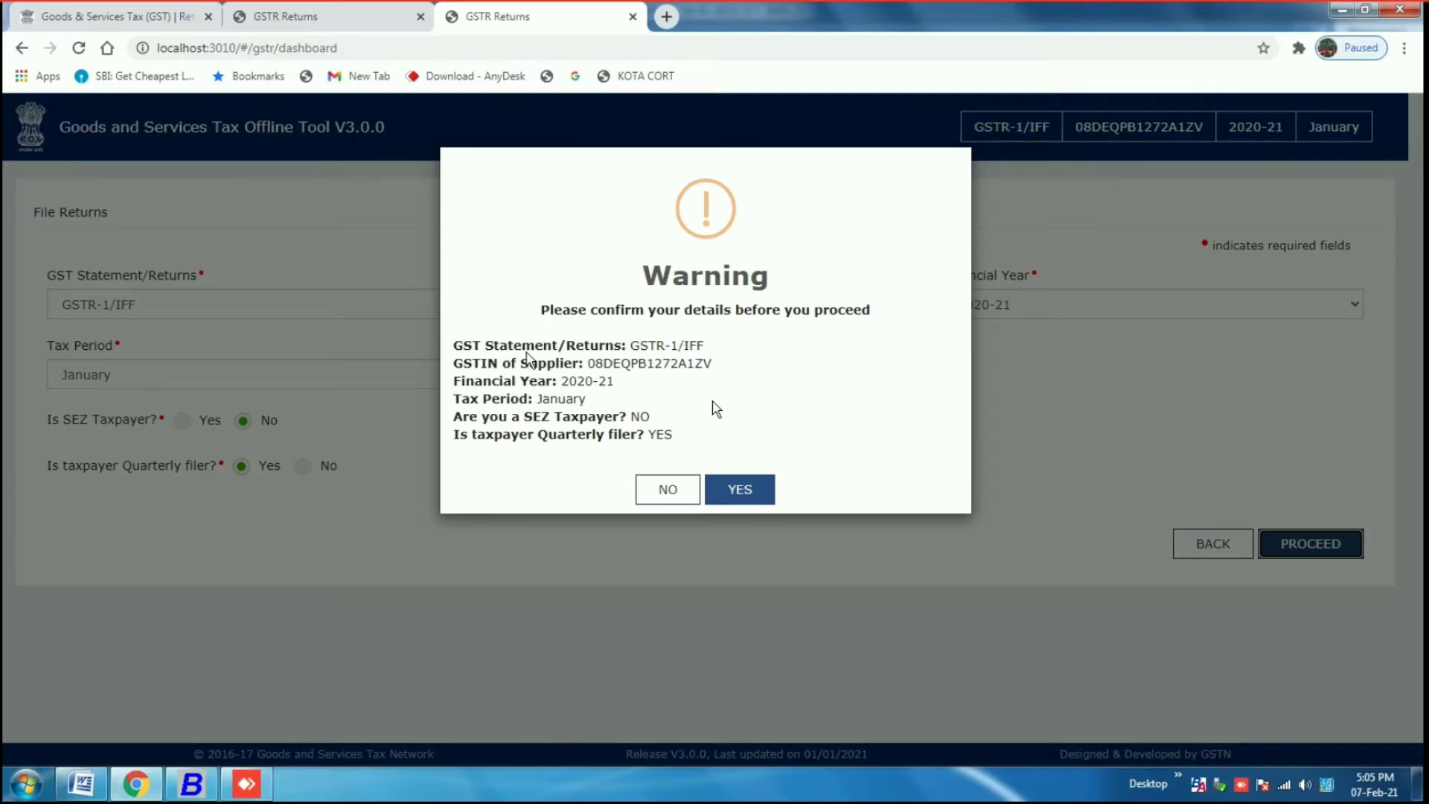
pyautogui.moveTo(641, 345); pyautogui.dragTo(753, 341)
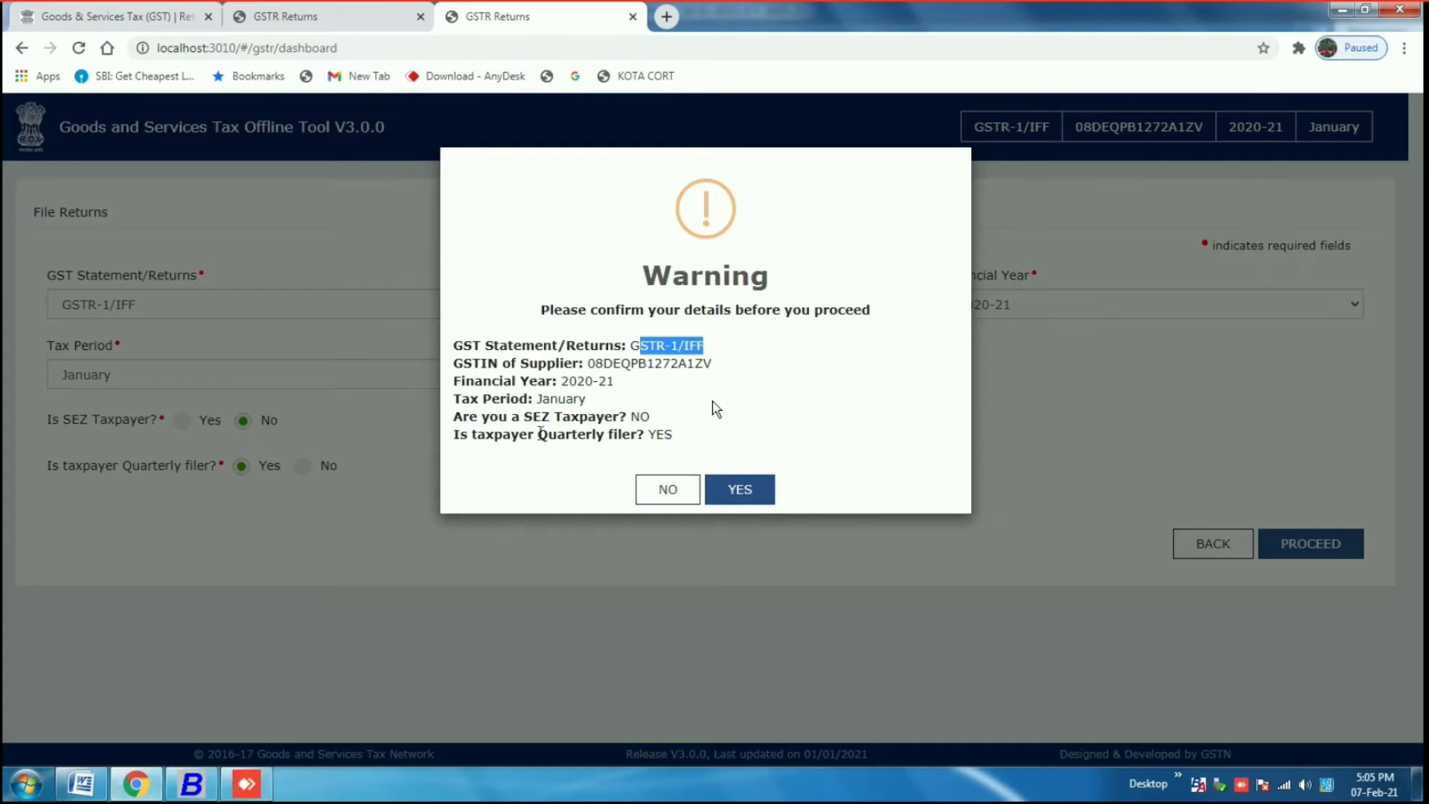
pyautogui.click(740, 490)
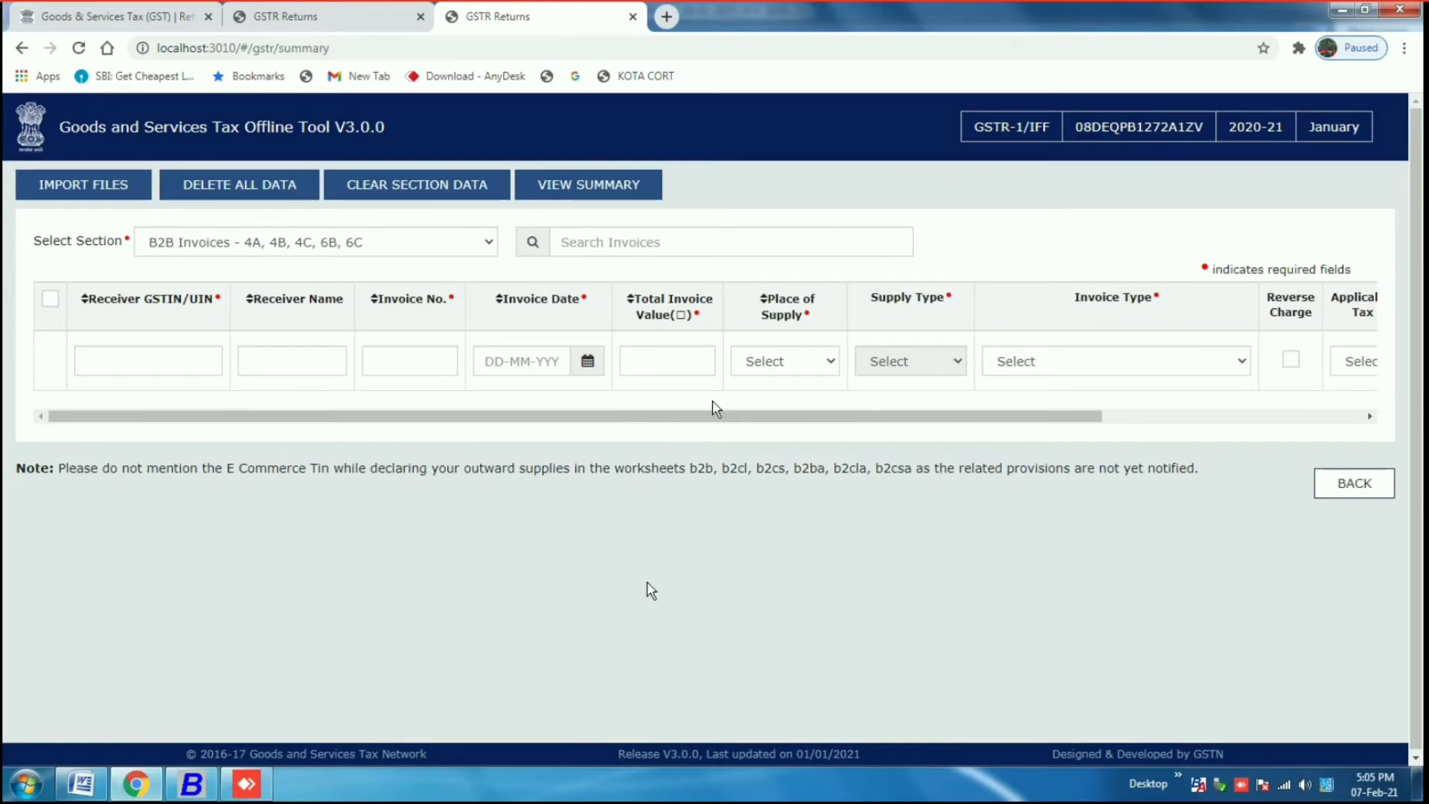
# Switch to Busy and open the GSTR-1 eReturn from the GST returns reports, choosing CSV File as the output
pyautogui.hotkey('alt', 'Tab')
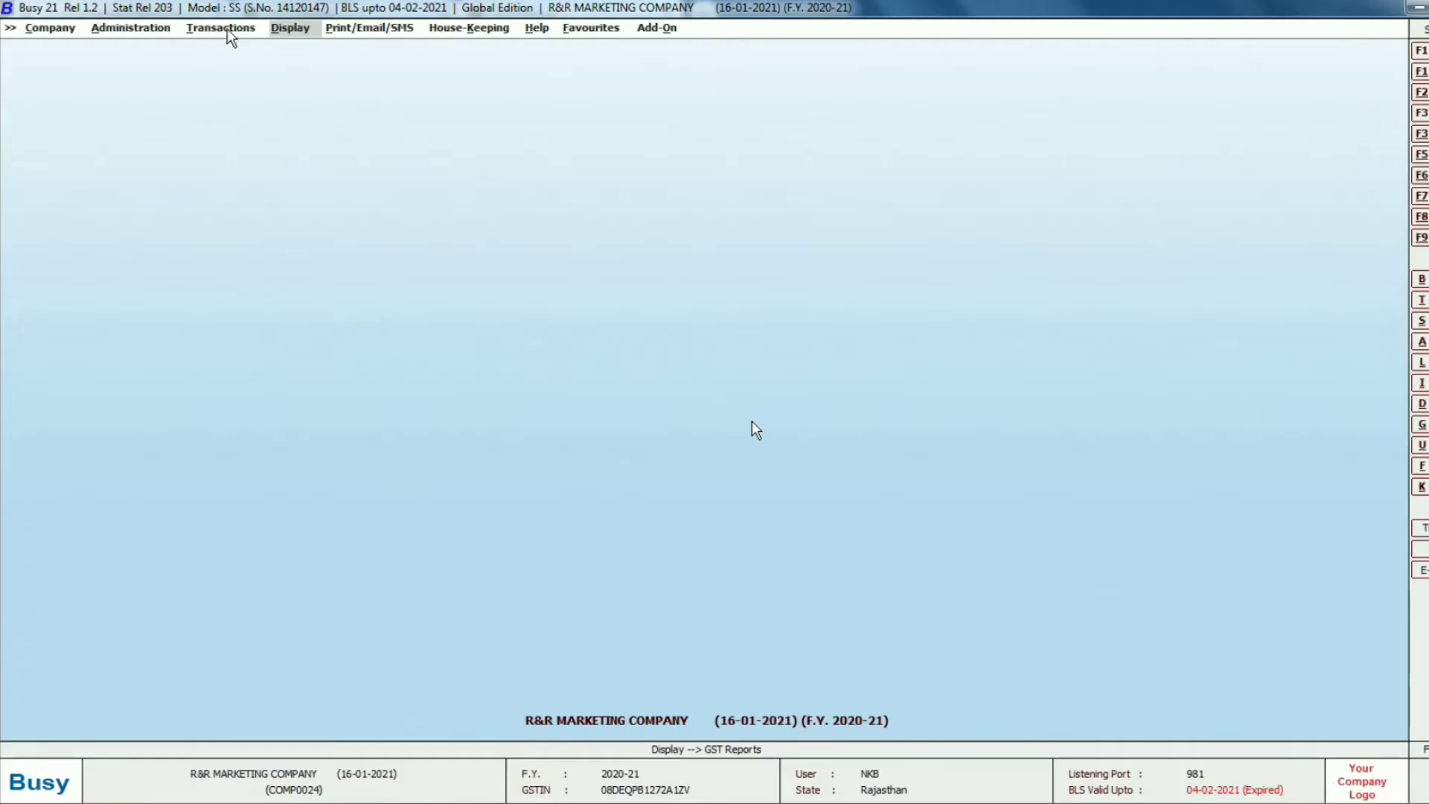
pyautogui.click(288, 30)
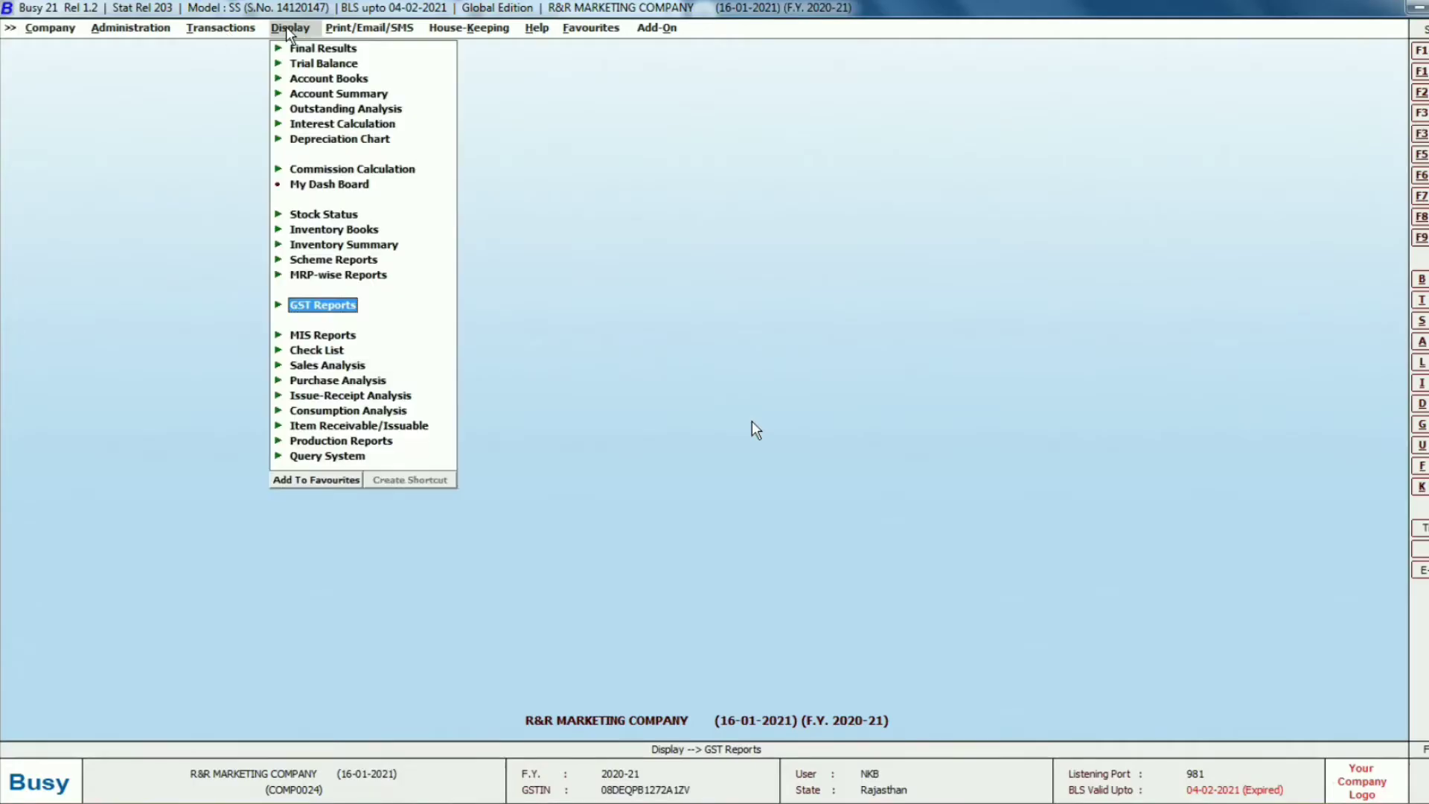
pyautogui.click(317, 306)
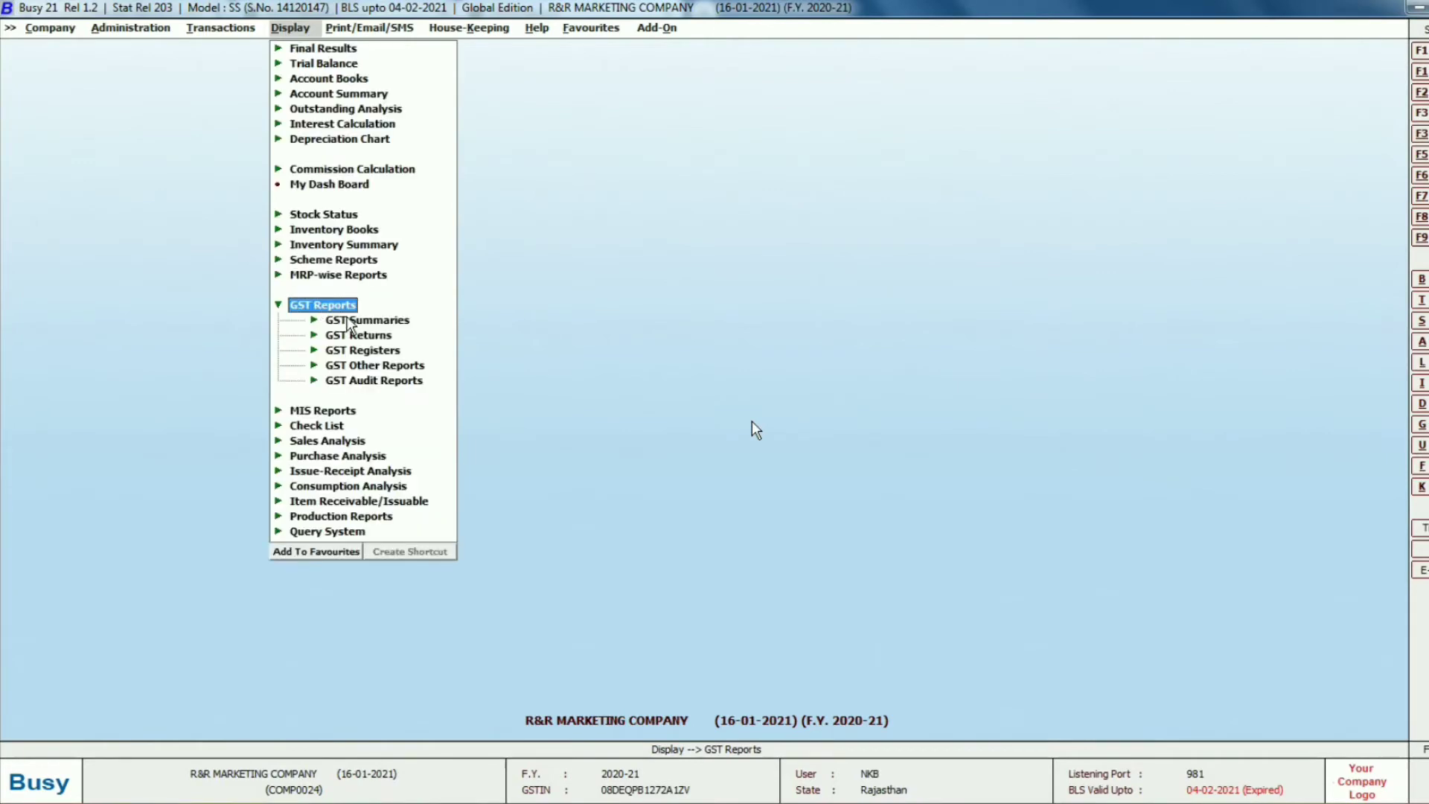
pyautogui.click(357, 336)
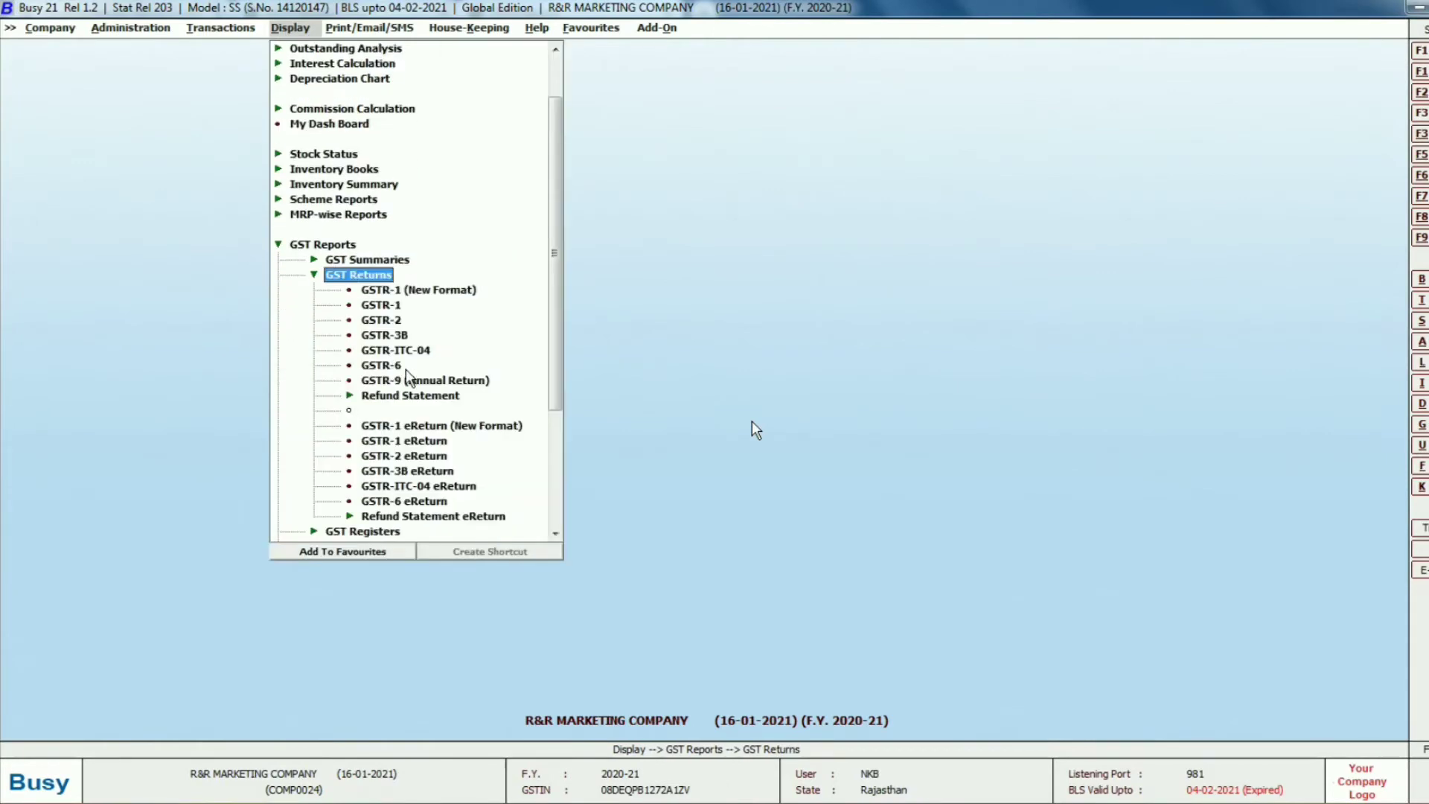
pyautogui.click(387, 442)
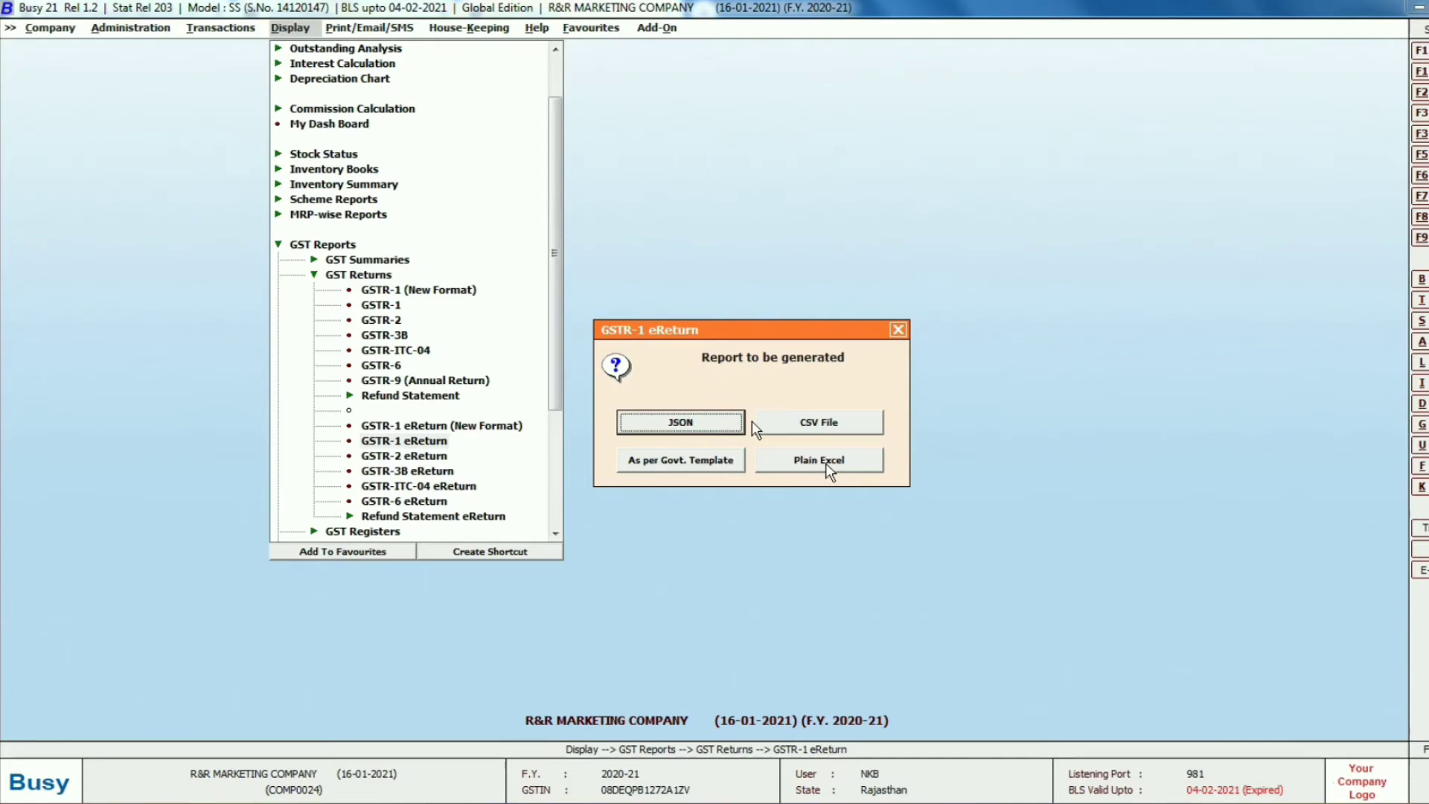
pyautogui.click(814, 428)
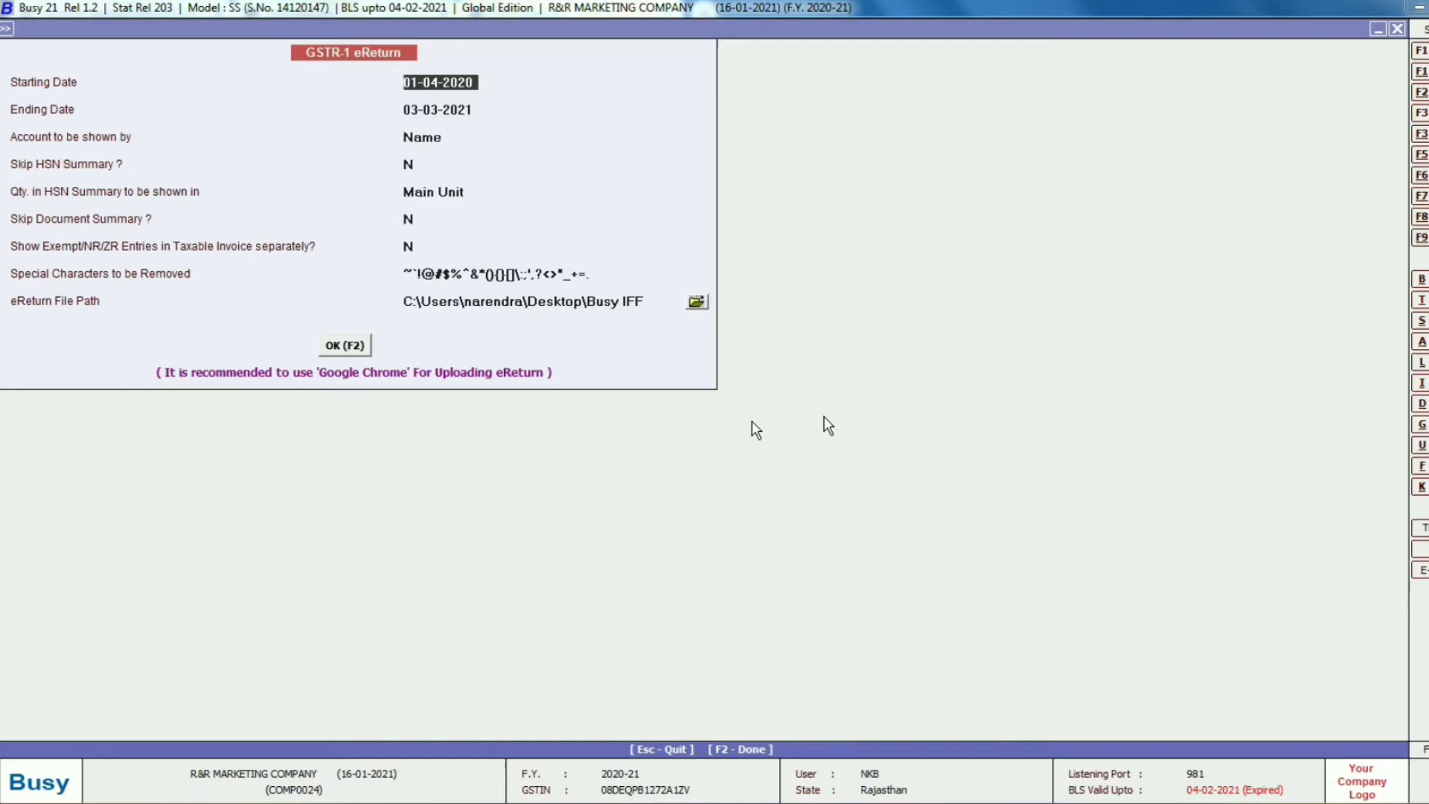
# Set the eReturn period from 01-01-2021 to 31-01-2021
pyautogui.write('1')
pyautogui.press('Return')
pyautogui.press('Up')
pyautogui.write('1.01')
pyautogui.press('Return')
pyautogui.write('31.')
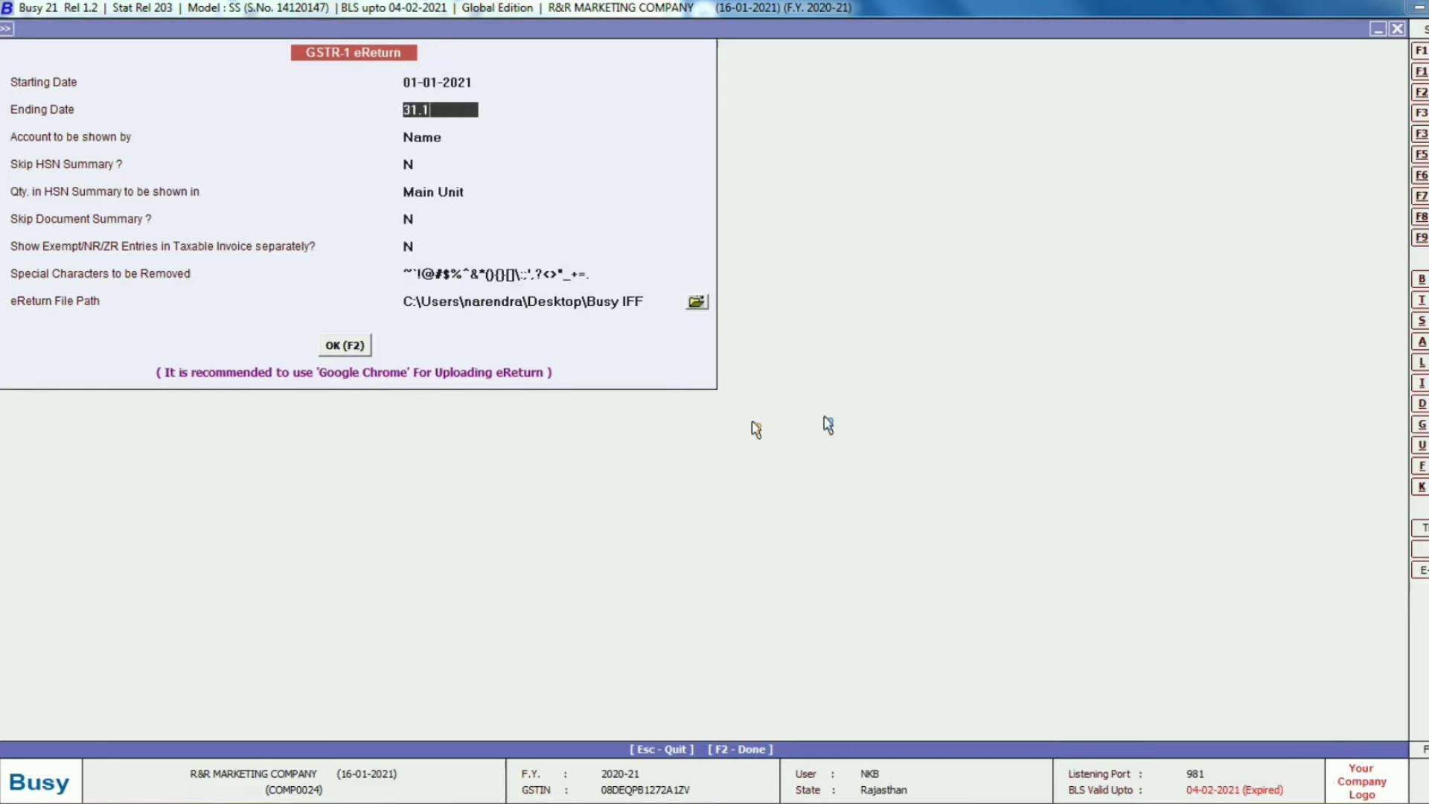
pyautogui.write('1')
pyautogui.press('Return')
# Accept the remaining eReturn options and the Busy IFF output folder, and check the transactions for errors
pyautogui.press('Return')
pyautogui.press('Return')
pyautogui.press('Return')
pyautogui.press('Return')
pyautogui.press('Return')
pyautogui.press('Return')
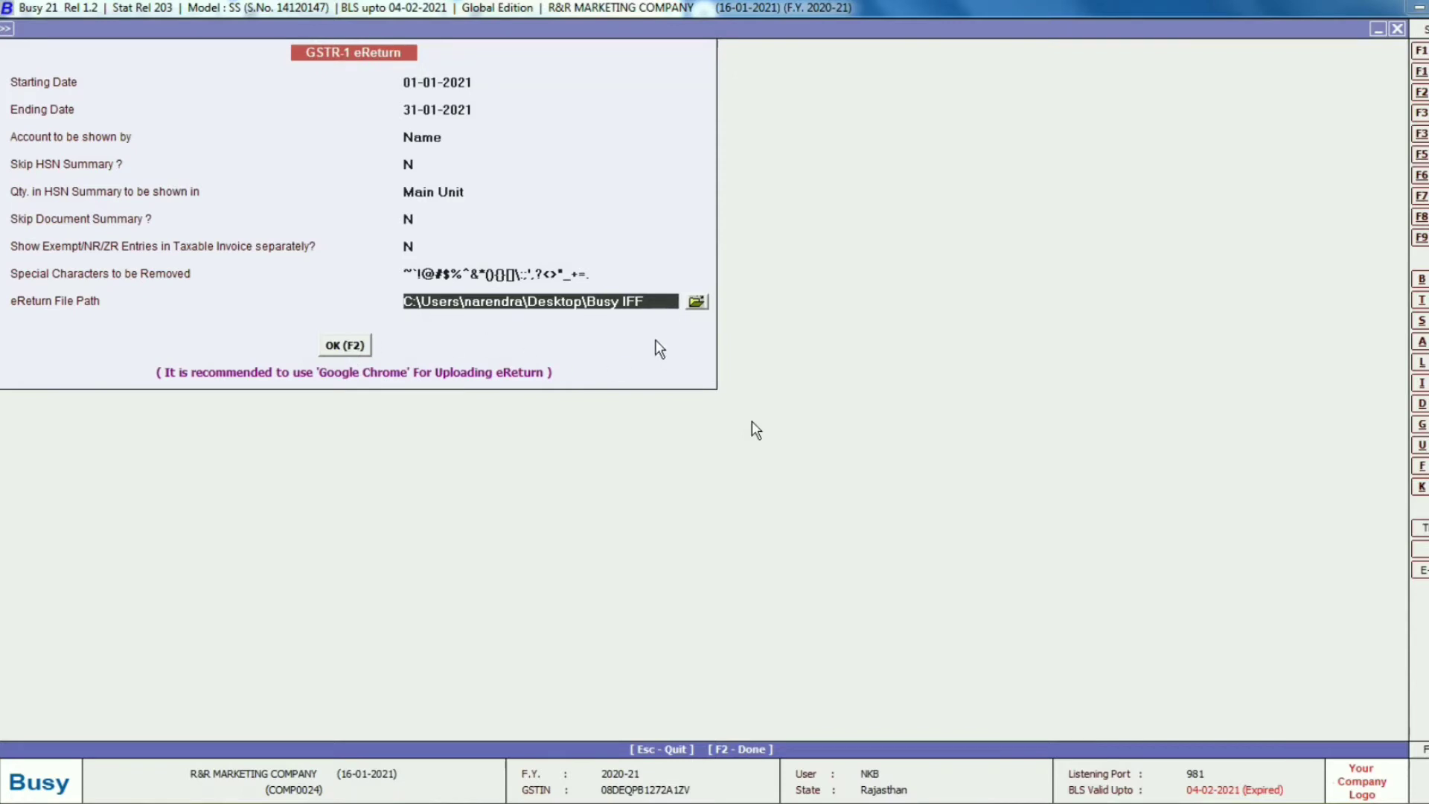
pyautogui.click(346, 347)
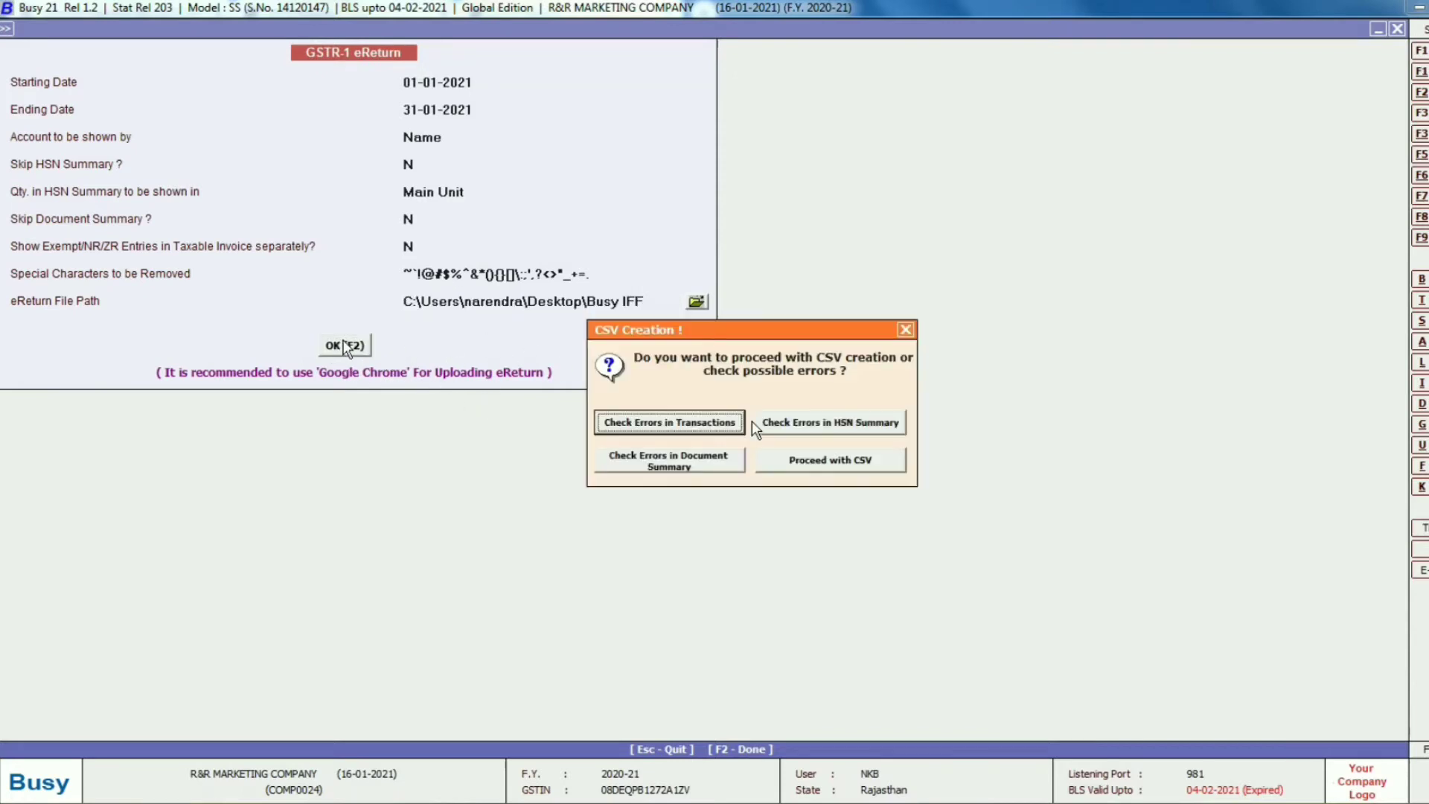
pyautogui.click(651, 422)
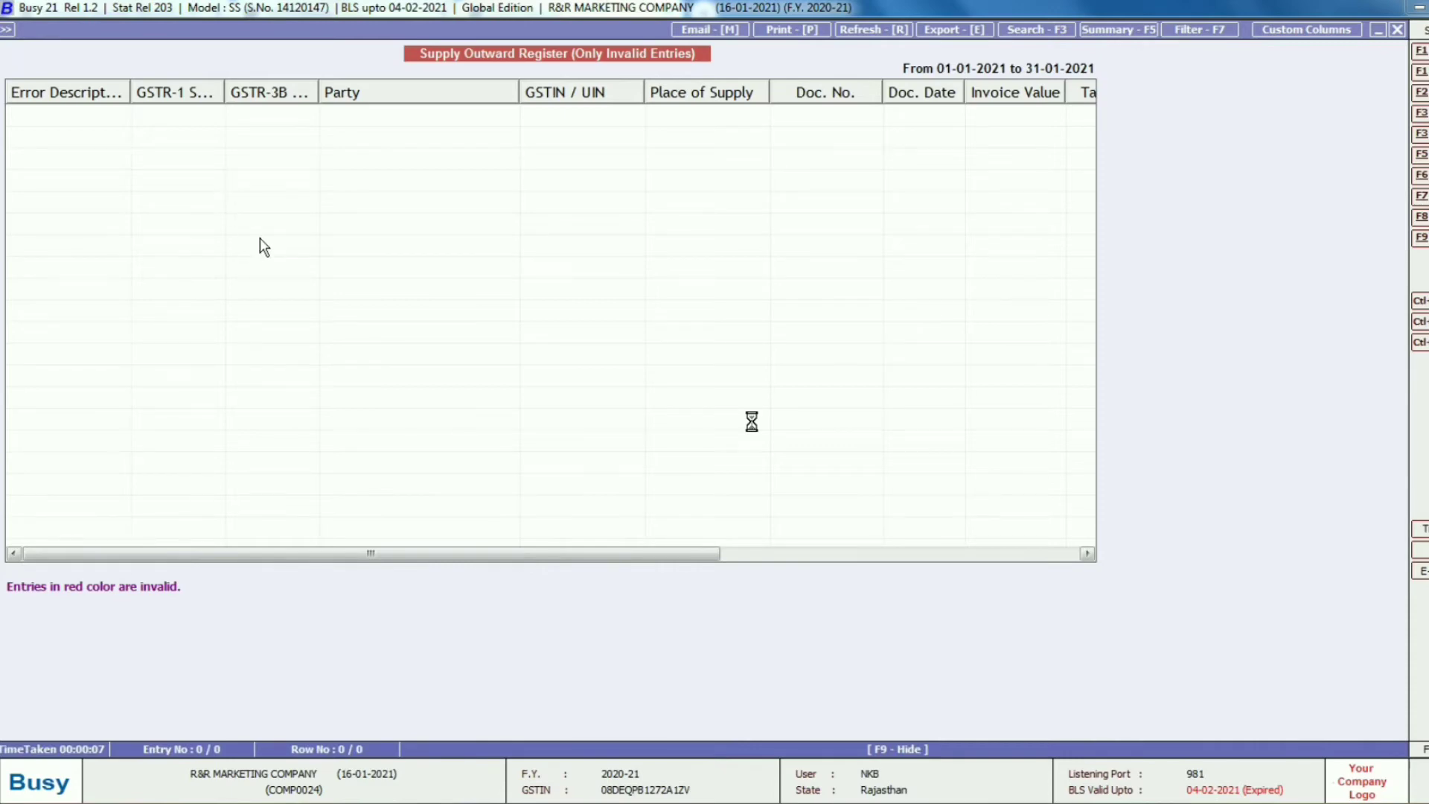
pyautogui.press('Escape')
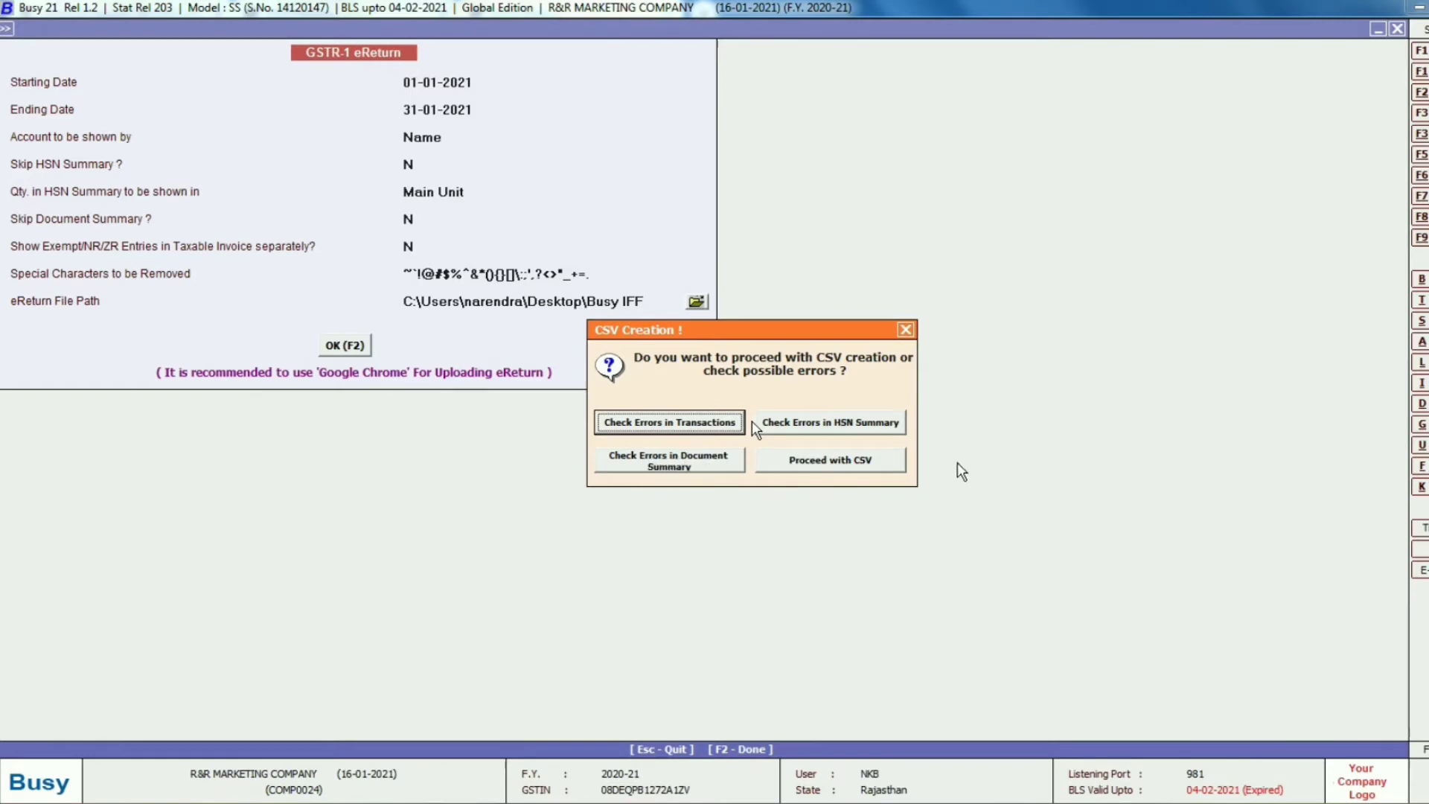
# Proceed with the CSV creation for the GSTR-1 eReturn and switch to the Busy IFF folder
pyautogui.click(842, 469)
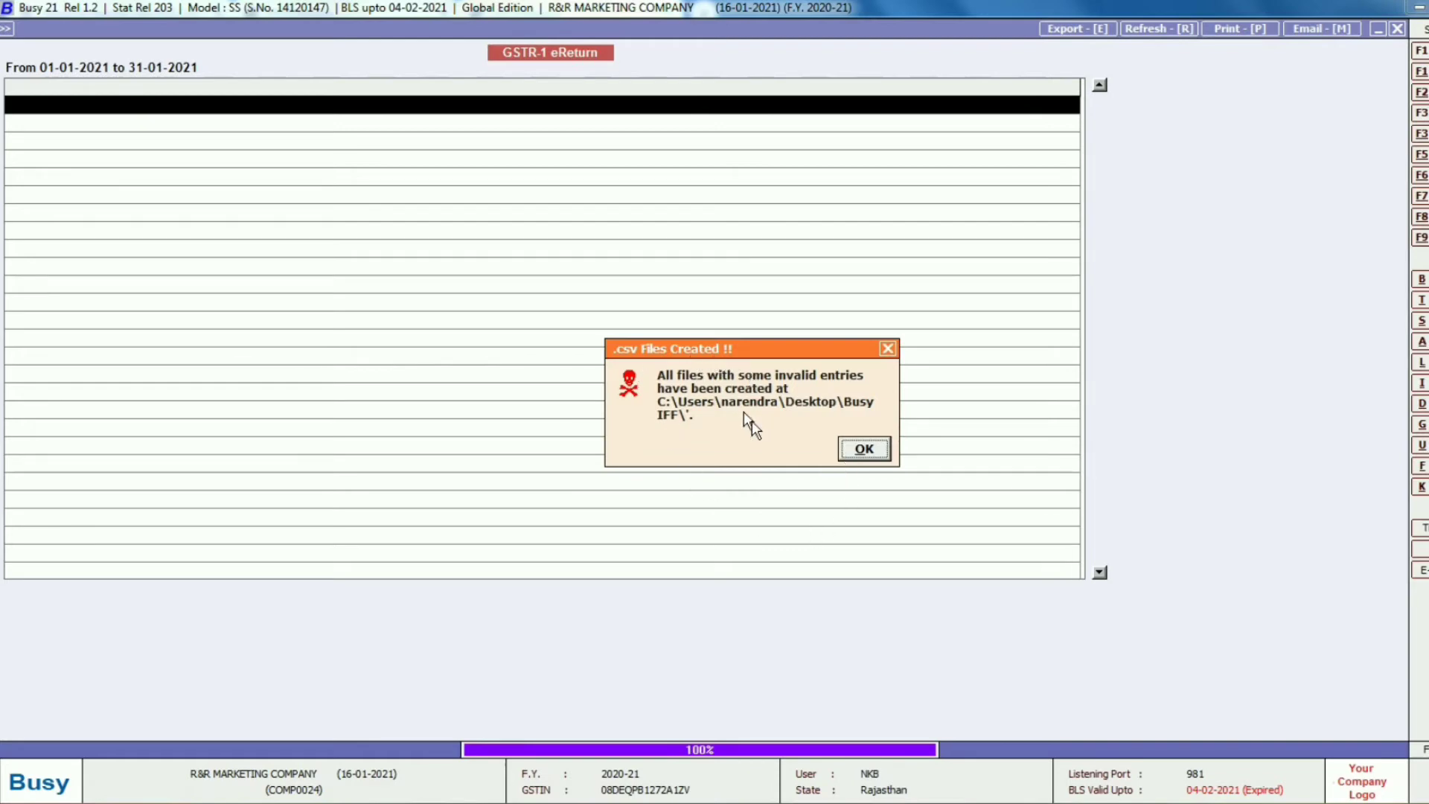
pyautogui.click(869, 455)
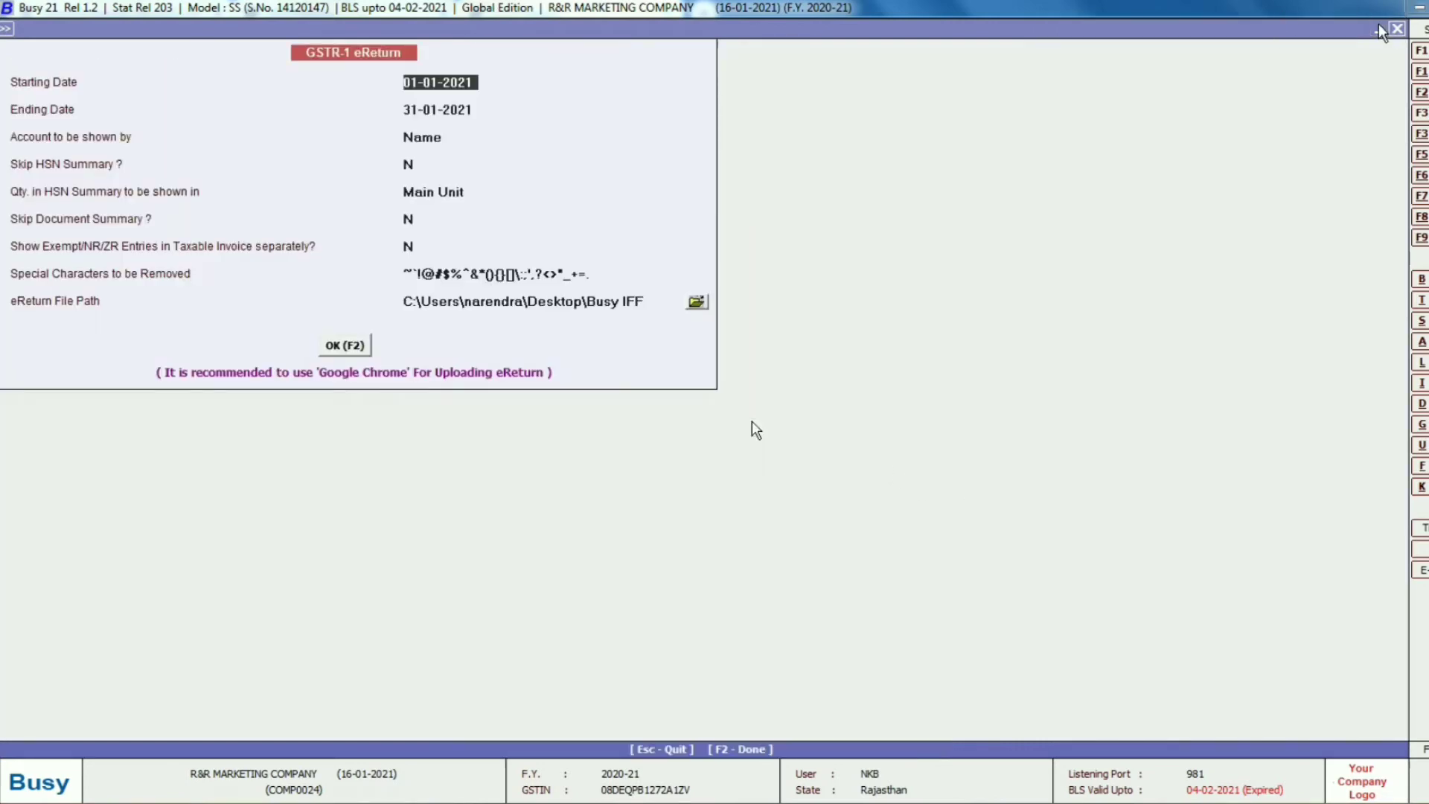
pyautogui.press('super+d')
pyautogui.press('super+d')
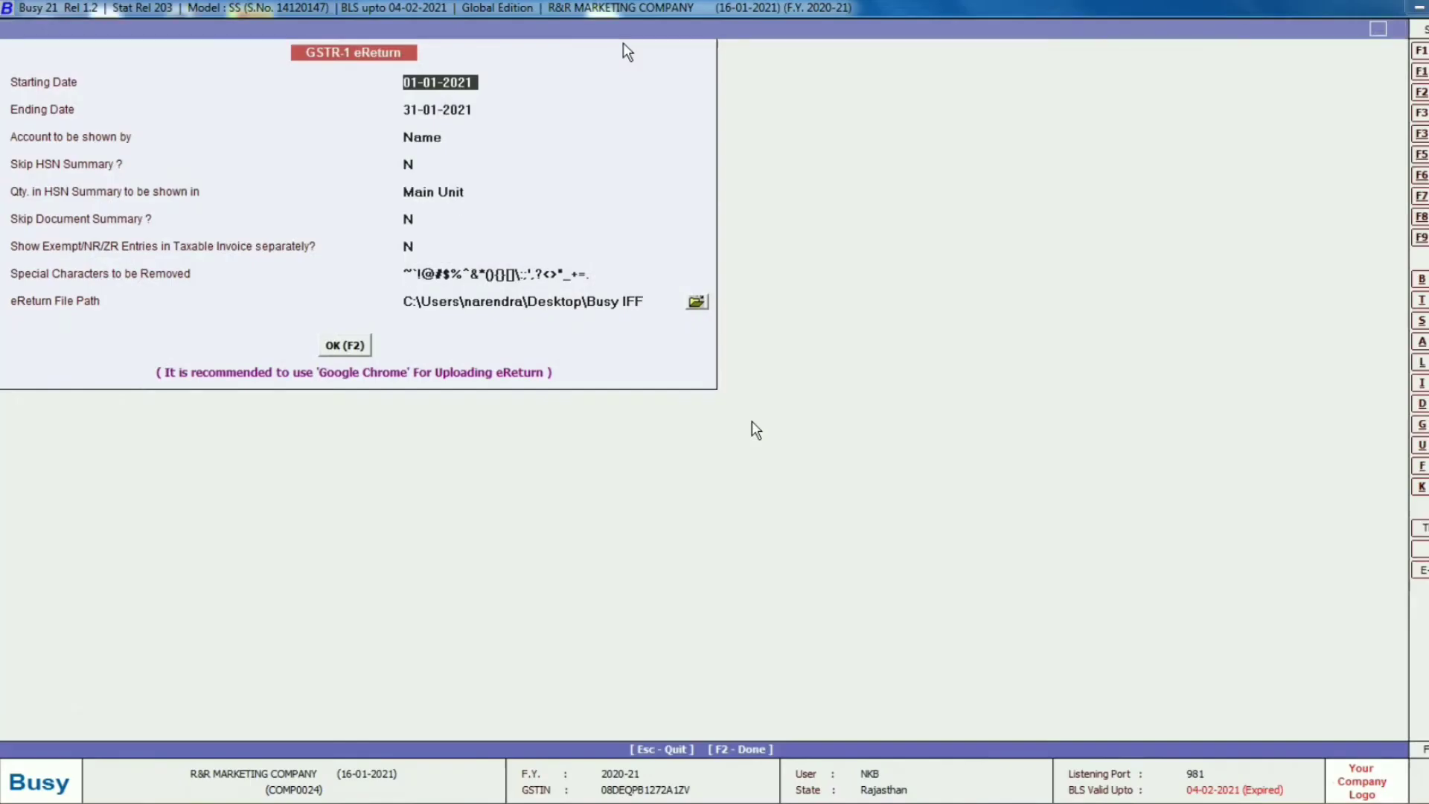
pyautogui.hotkey('alt', 'Tab')
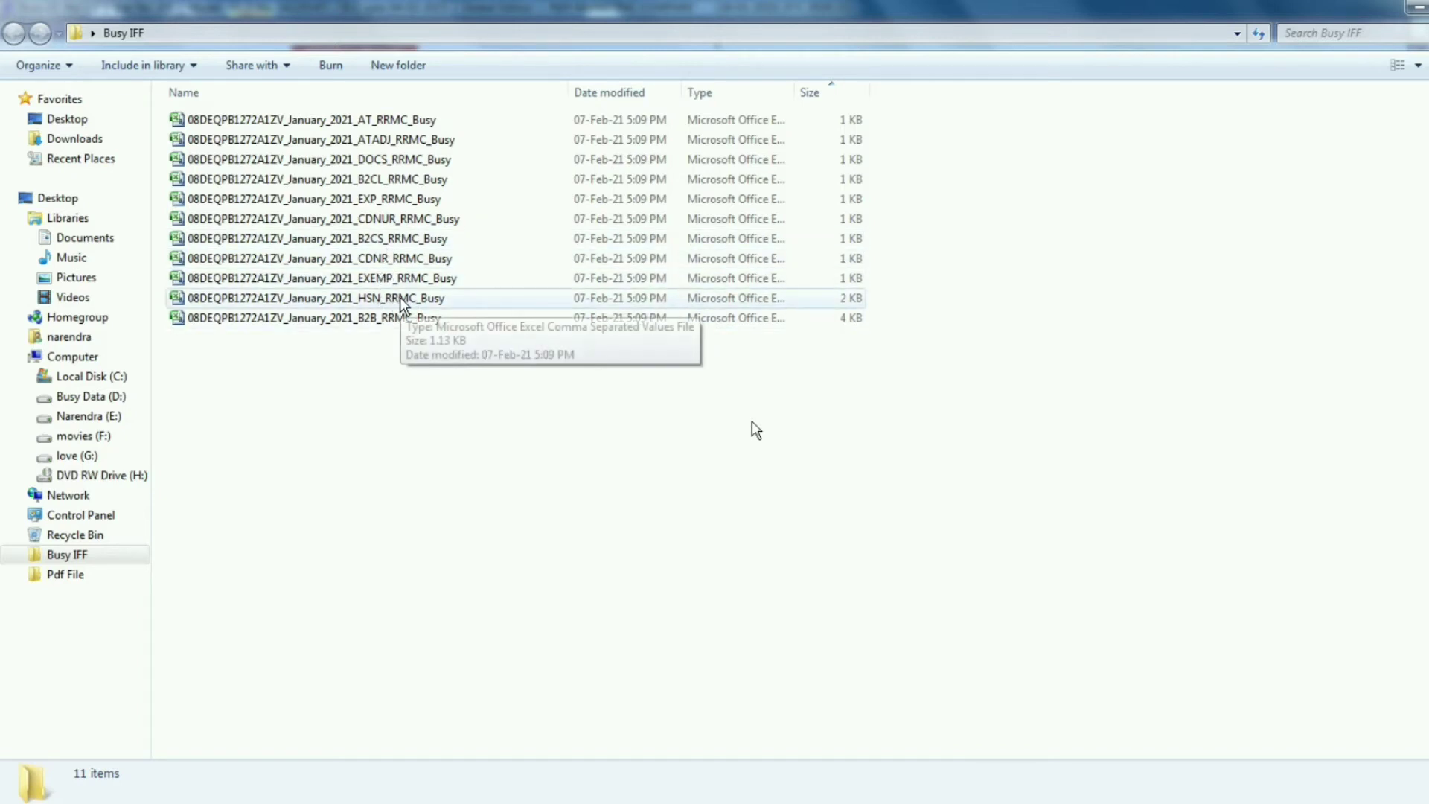
# Examine the generated January B2B, CDNUR and B2CS CSV files and their sizes in the folder
pyautogui.click(389, 318)
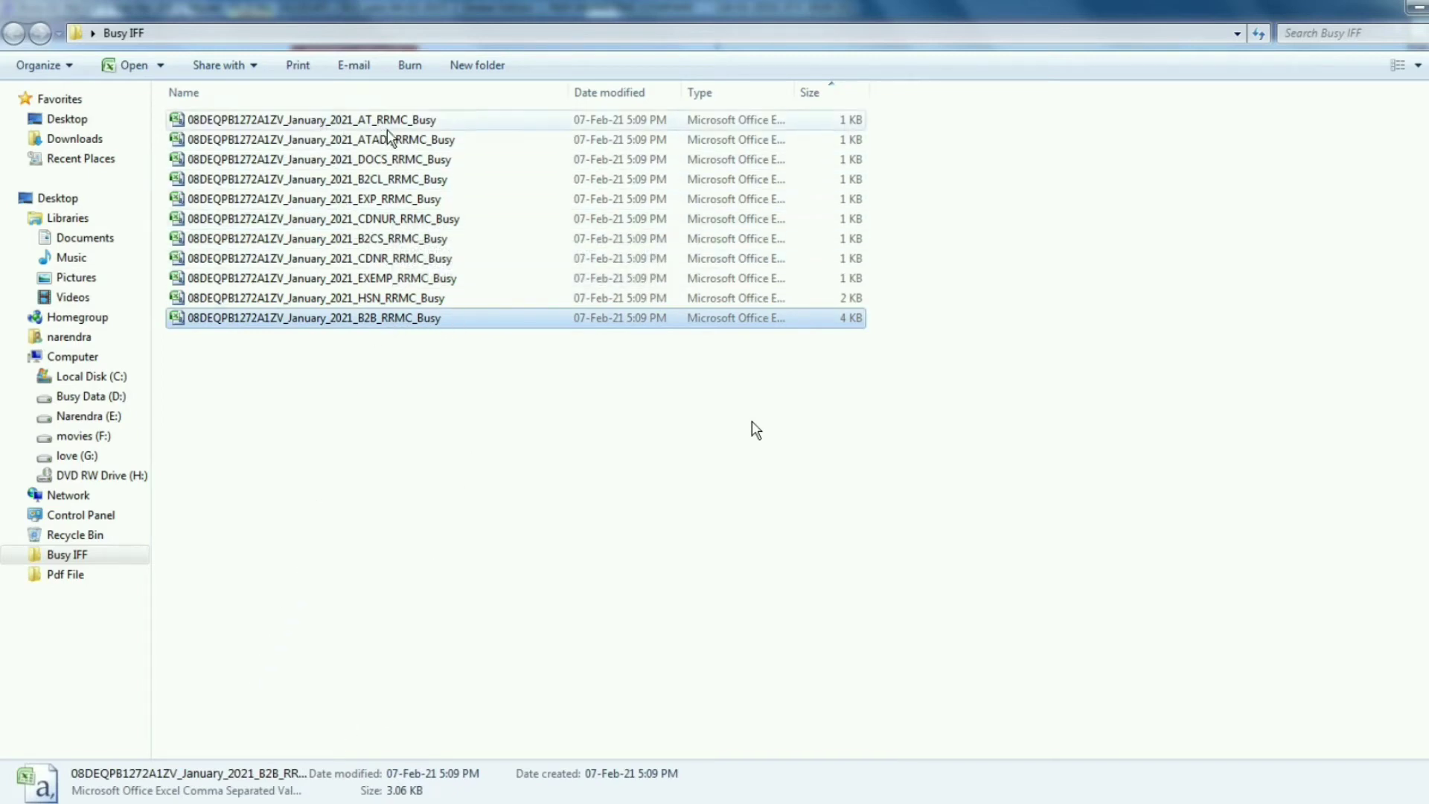
pyautogui.click(399, 219)
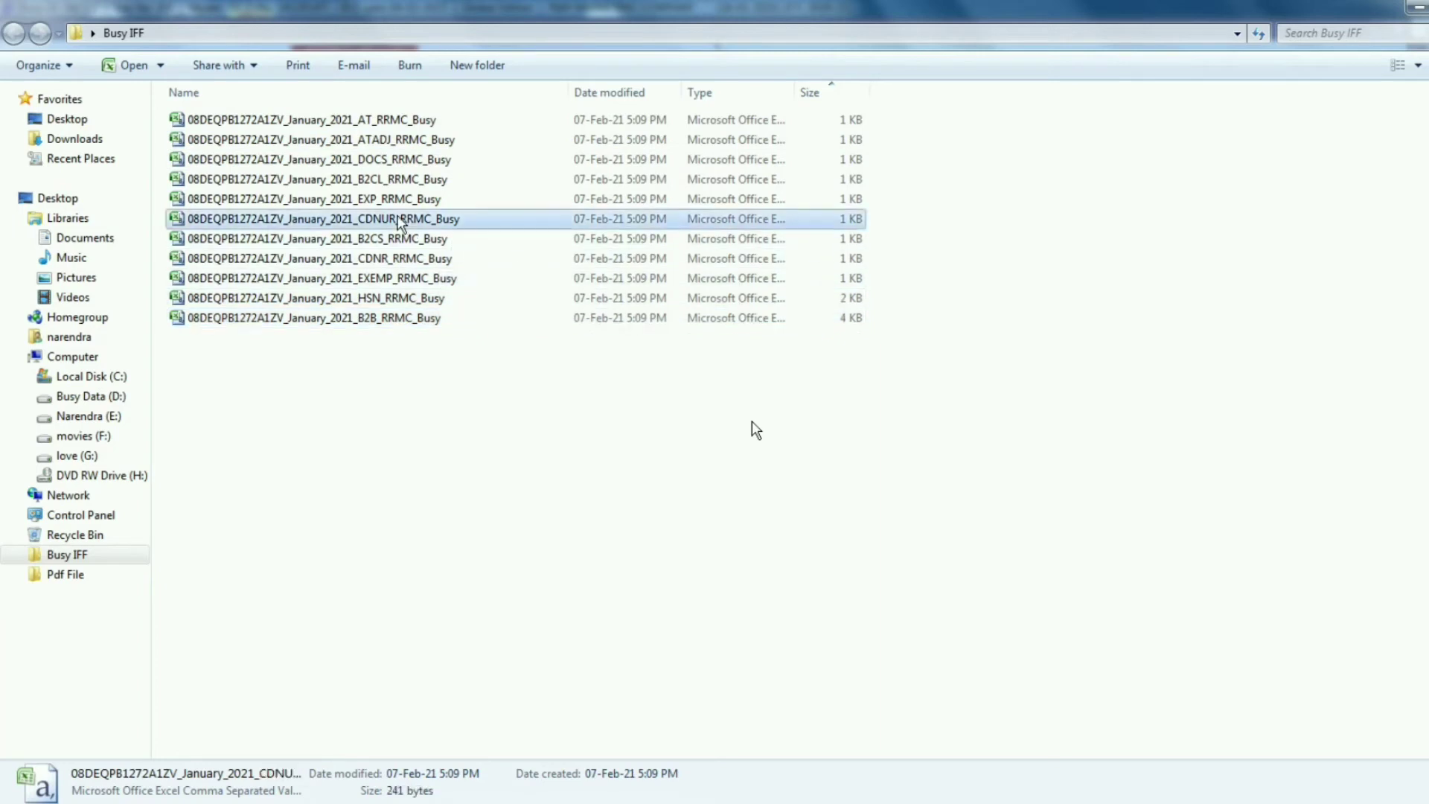
pyautogui.click(362, 239)
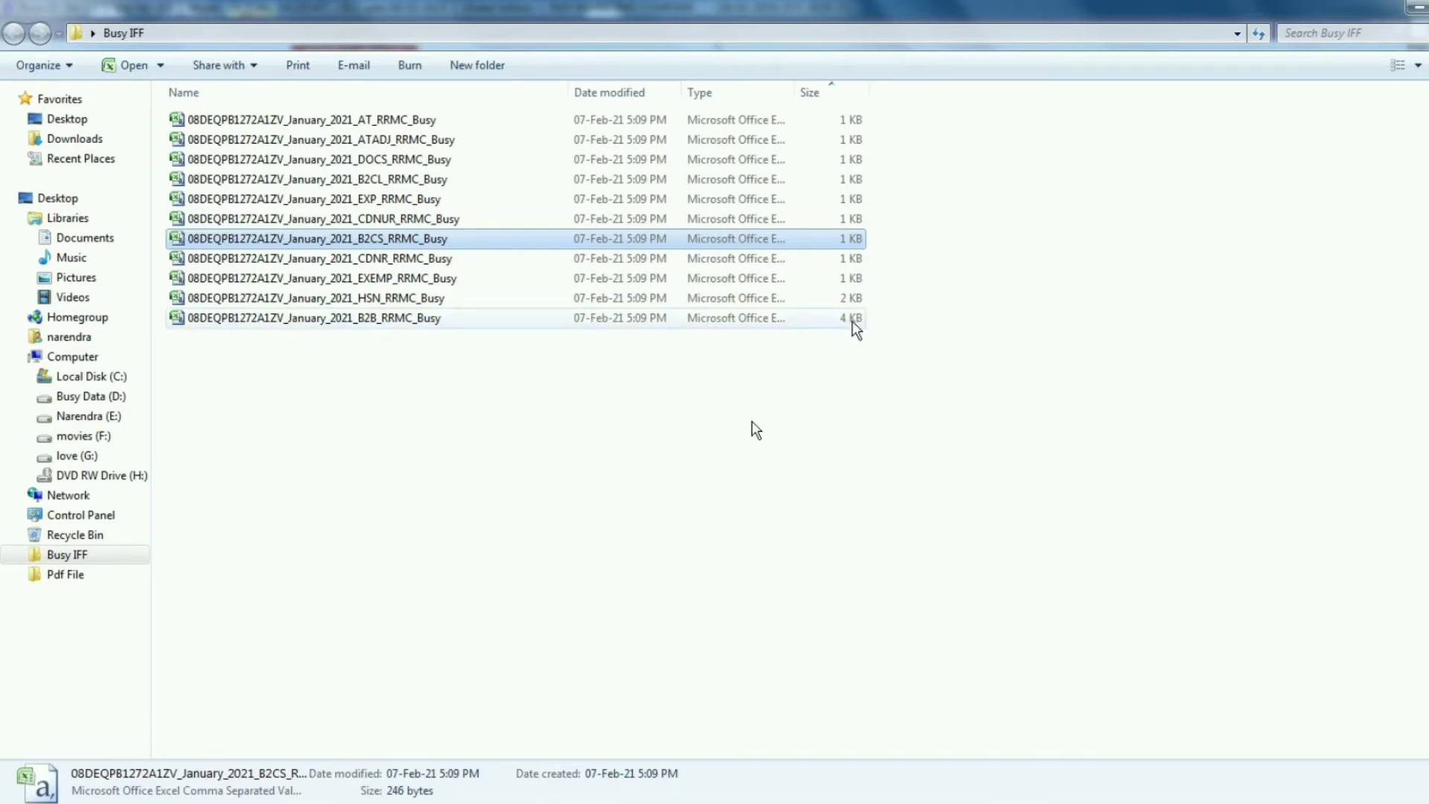
# Open the January AT CSV file, inspect its contents for advance entries, and close it
pyautogui.click(382, 119)
pyautogui.doubleClick(408, 121)
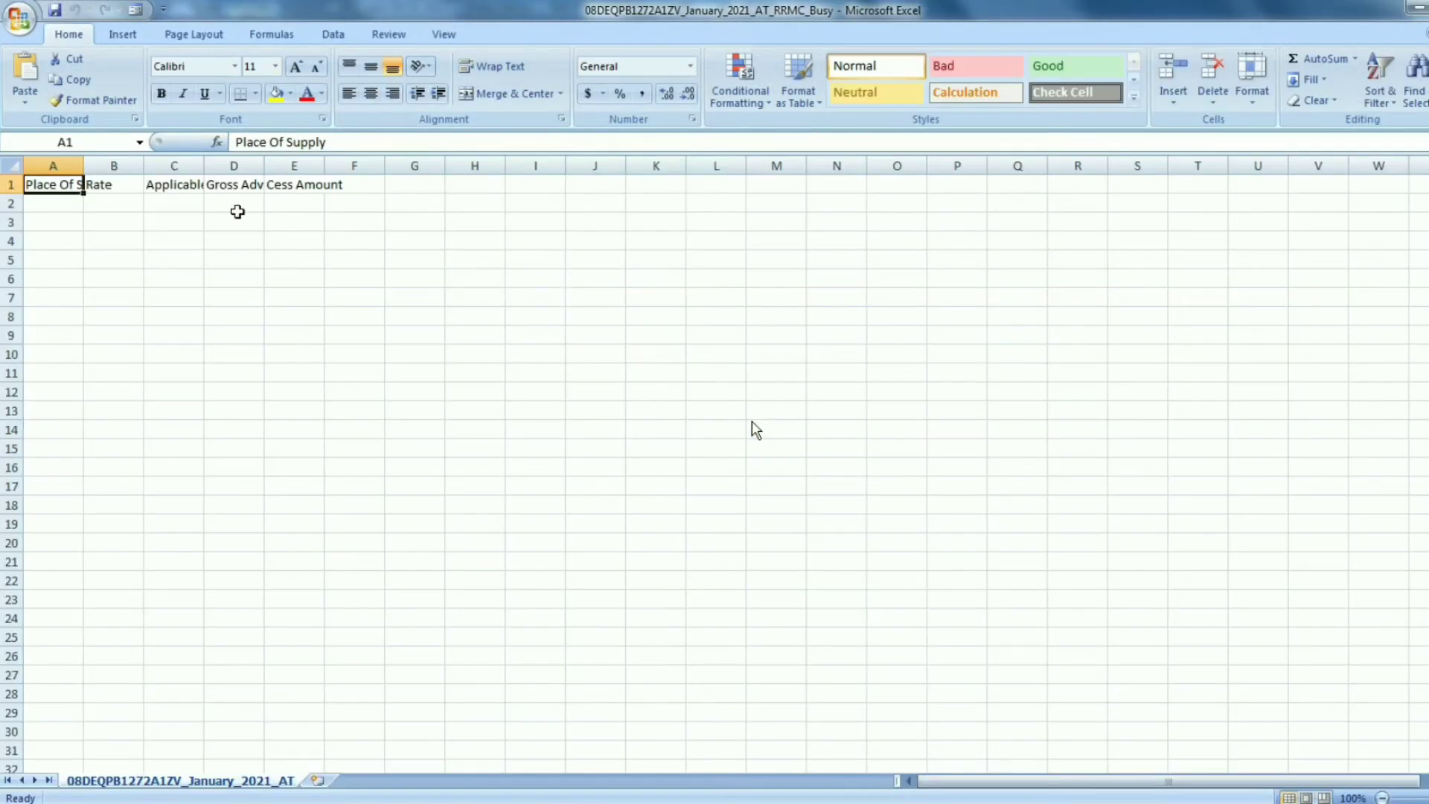
pyautogui.hotkey('alt', 'F4')
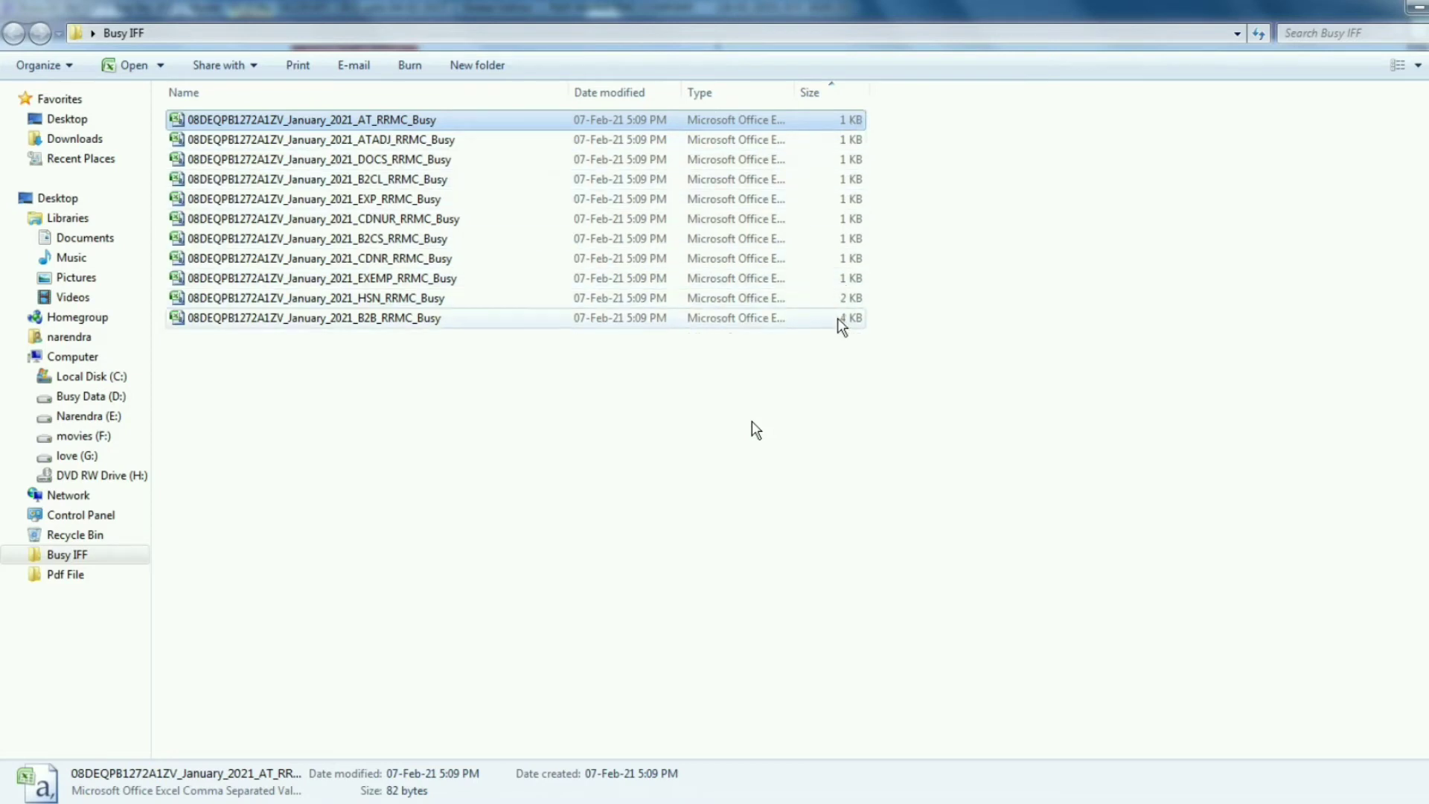
# Open the January B2B CSV file, widen the GSTIN and receiver name columns, review the invoice rows, and close it without saving
pyautogui.click(750, 320)
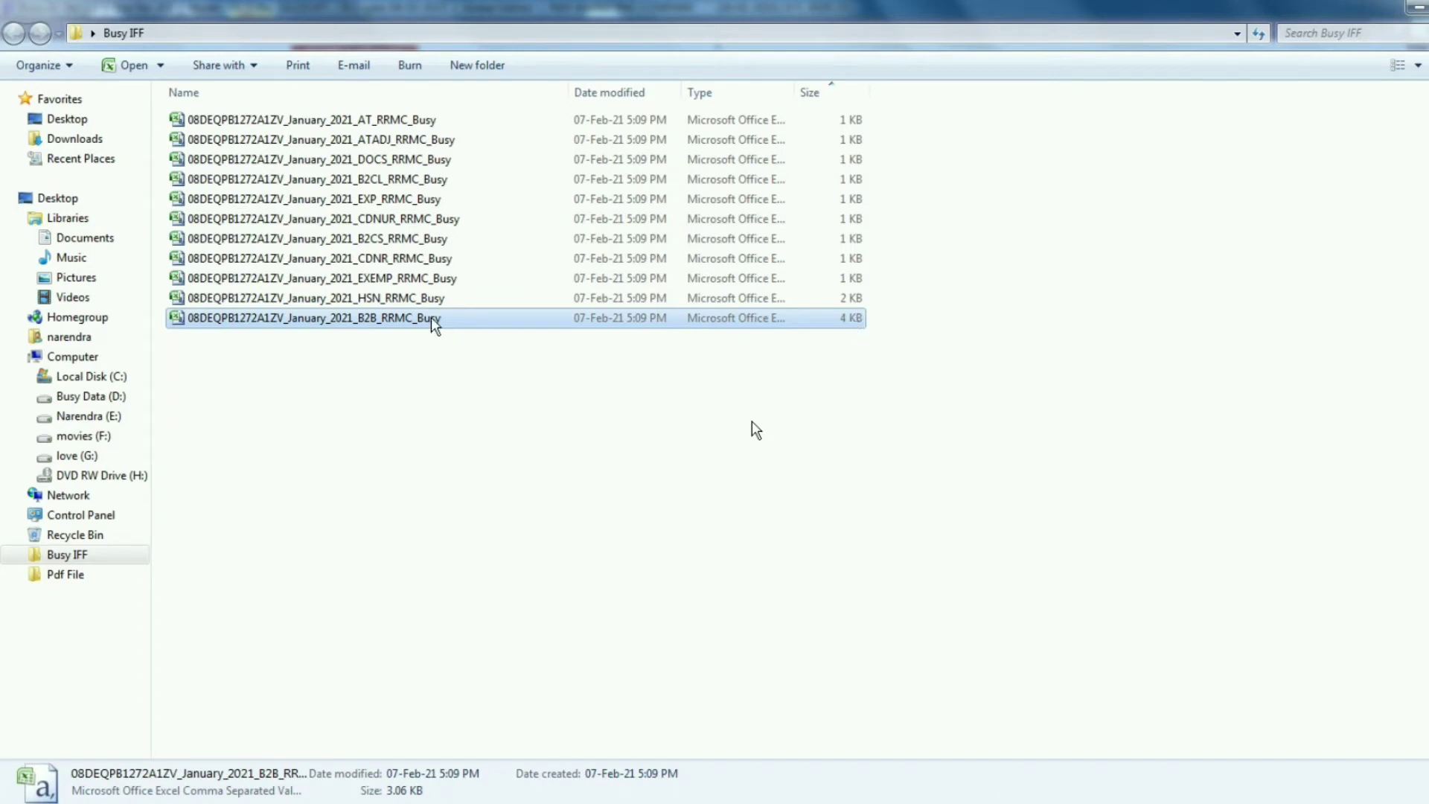
pyautogui.doubleClick(364, 321)
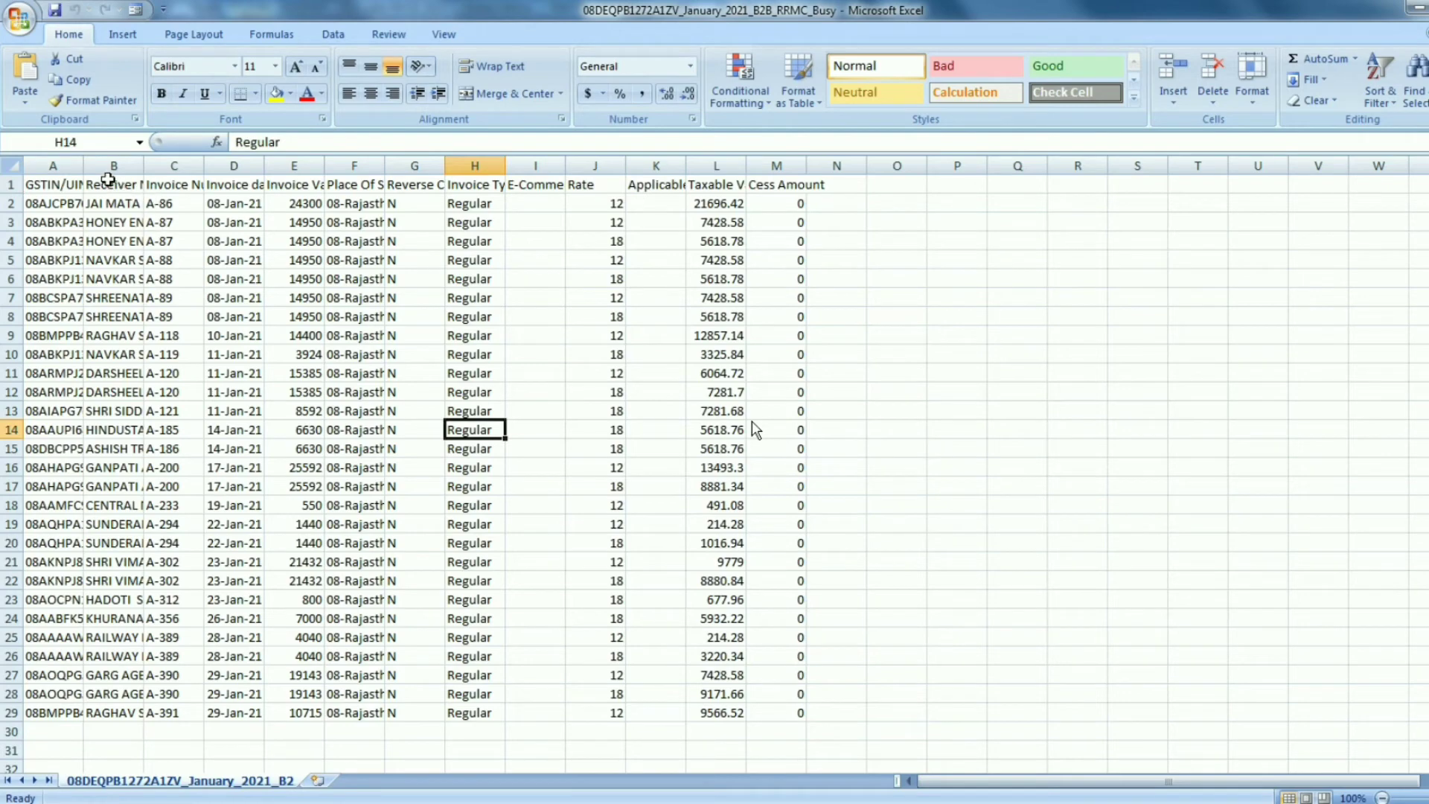
pyautogui.moveTo(83, 158); pyautogui.dragTo(357, 160)
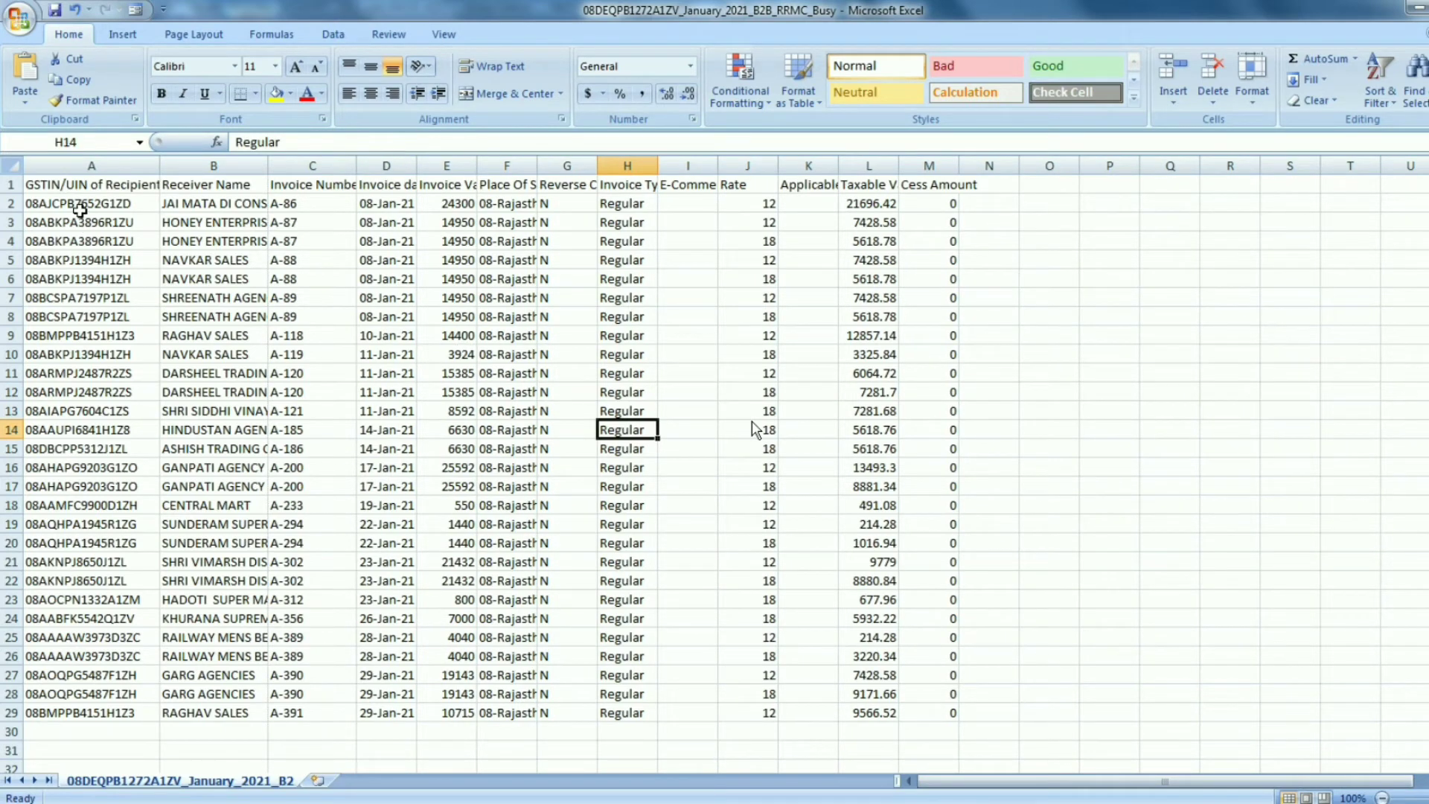
pyautogui.moveTo(80, 209); pyautogui.dragTo(959, 723)
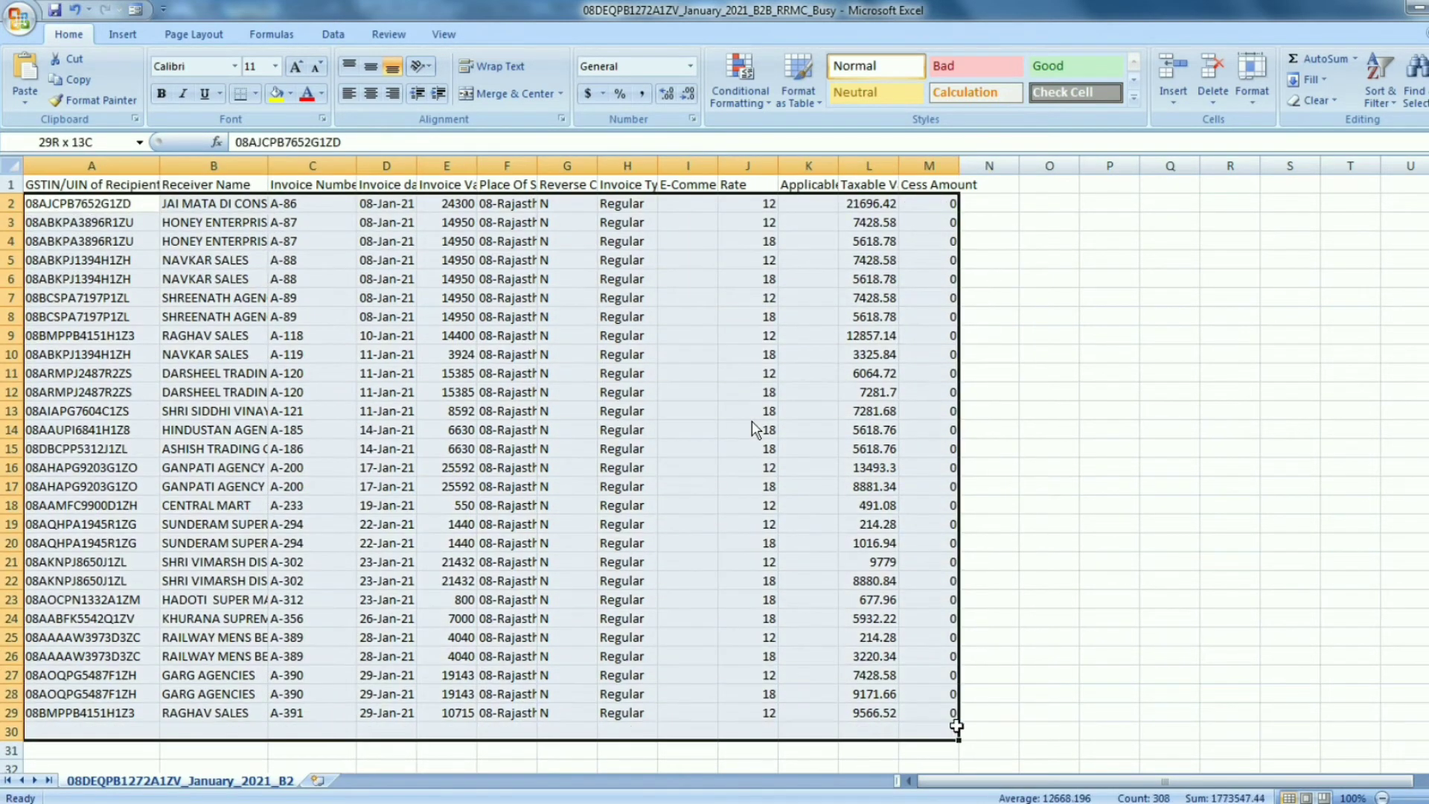
pyautogui.click(1132, 570)
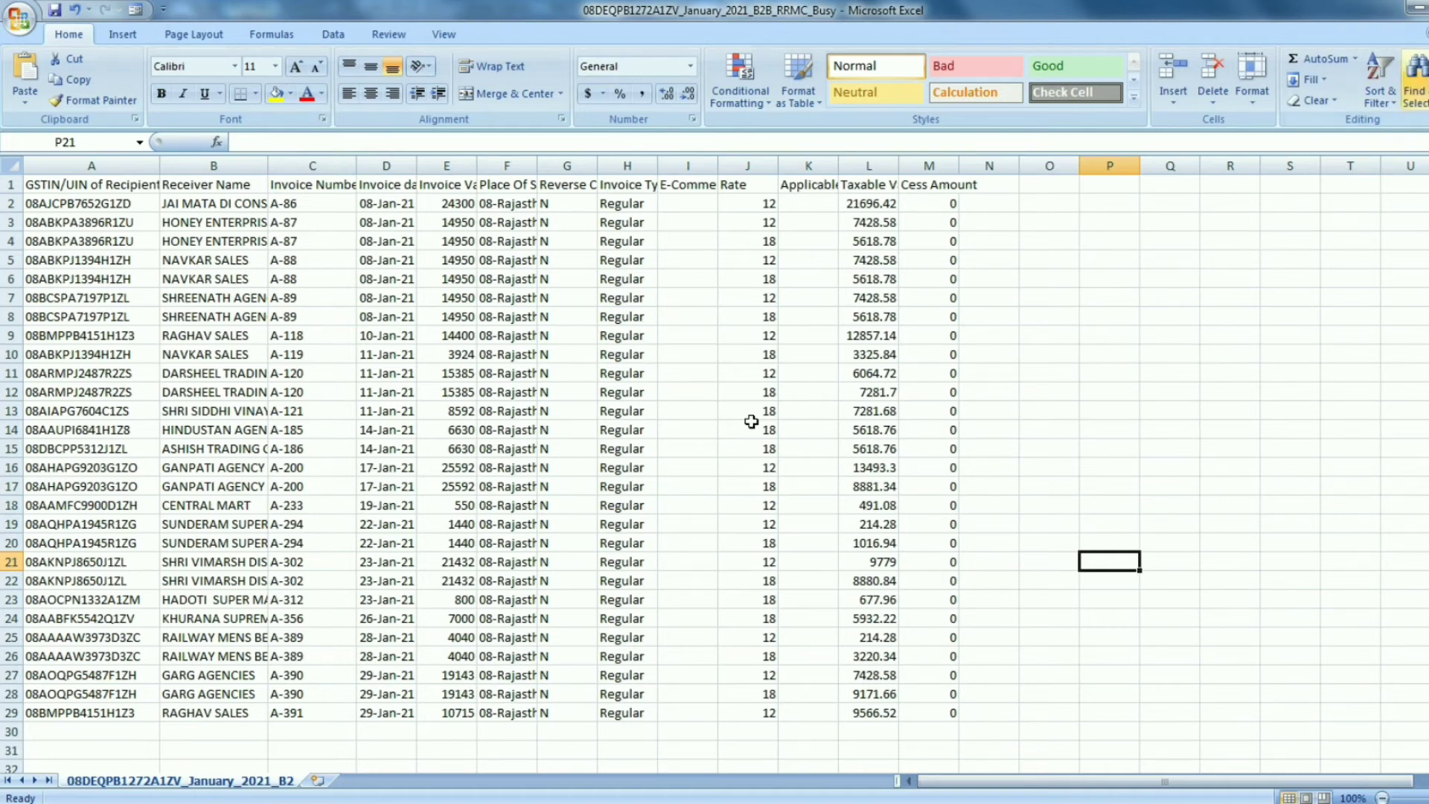
pyautogui.hotkey('alt', 'F4')
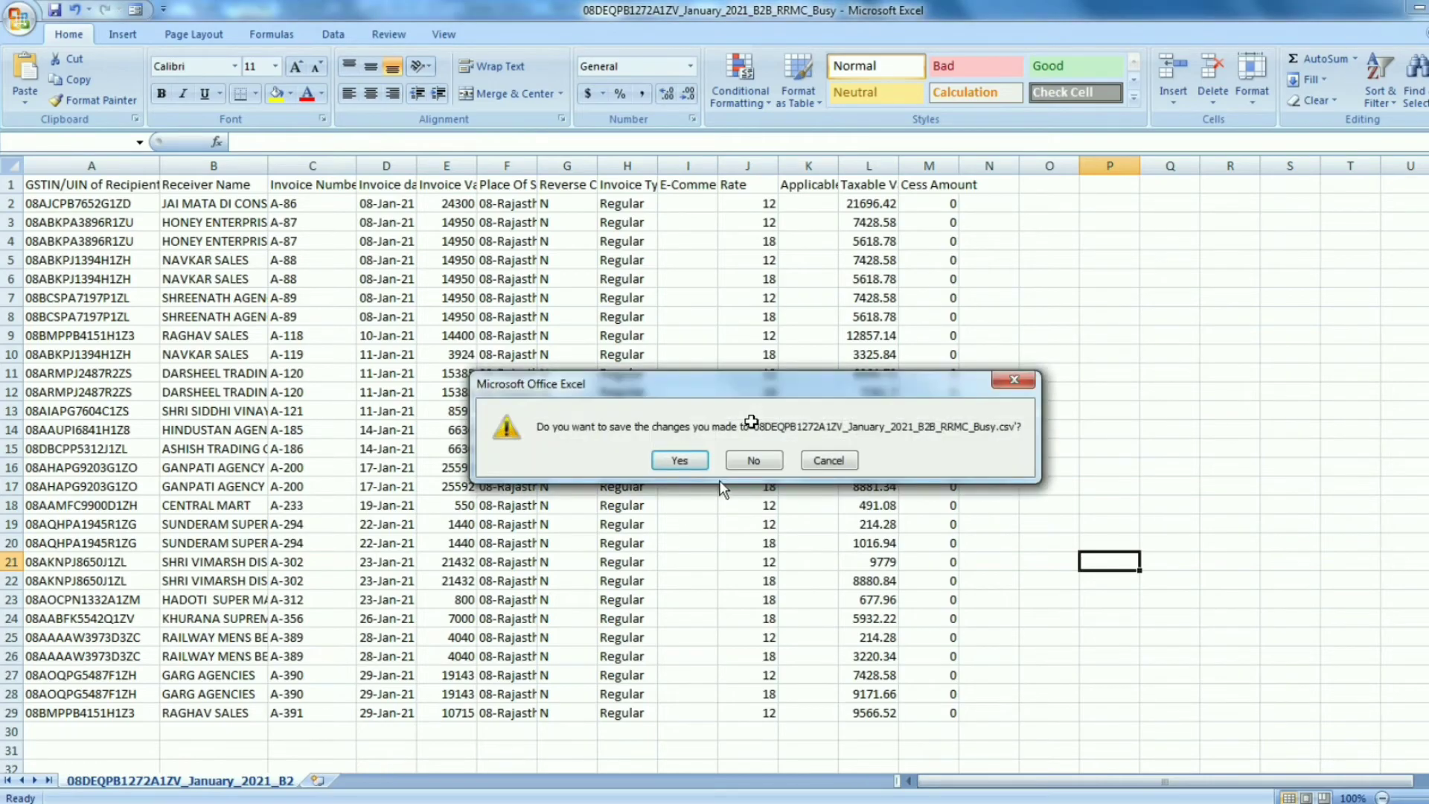
pyautogui.press('n')
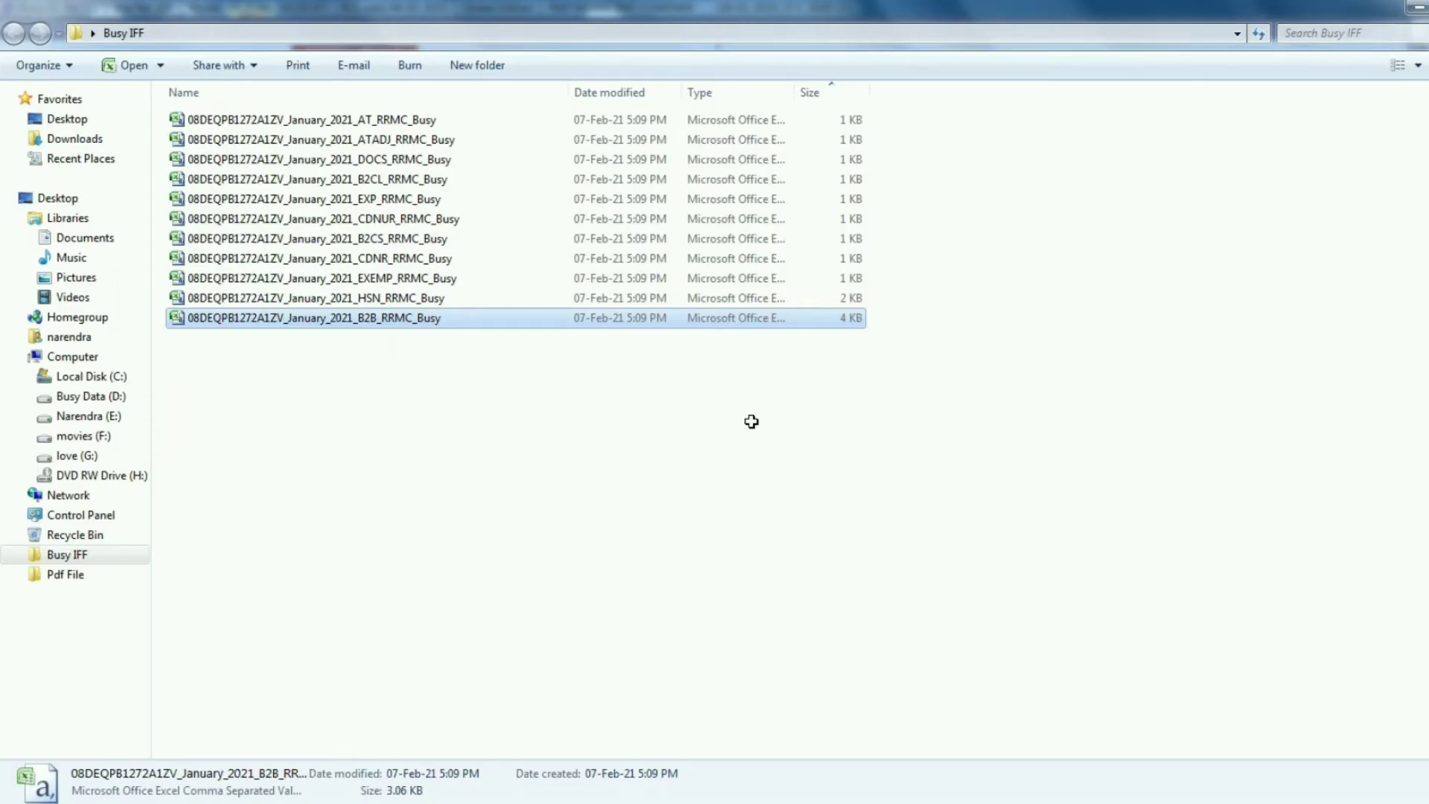
# Switch to the GST Offline Tool and choose the B2B Invoices - 4A, 4B, 4C, 6B, 6C section for file import
pyautogui.hotkey('alt', 'Tab')
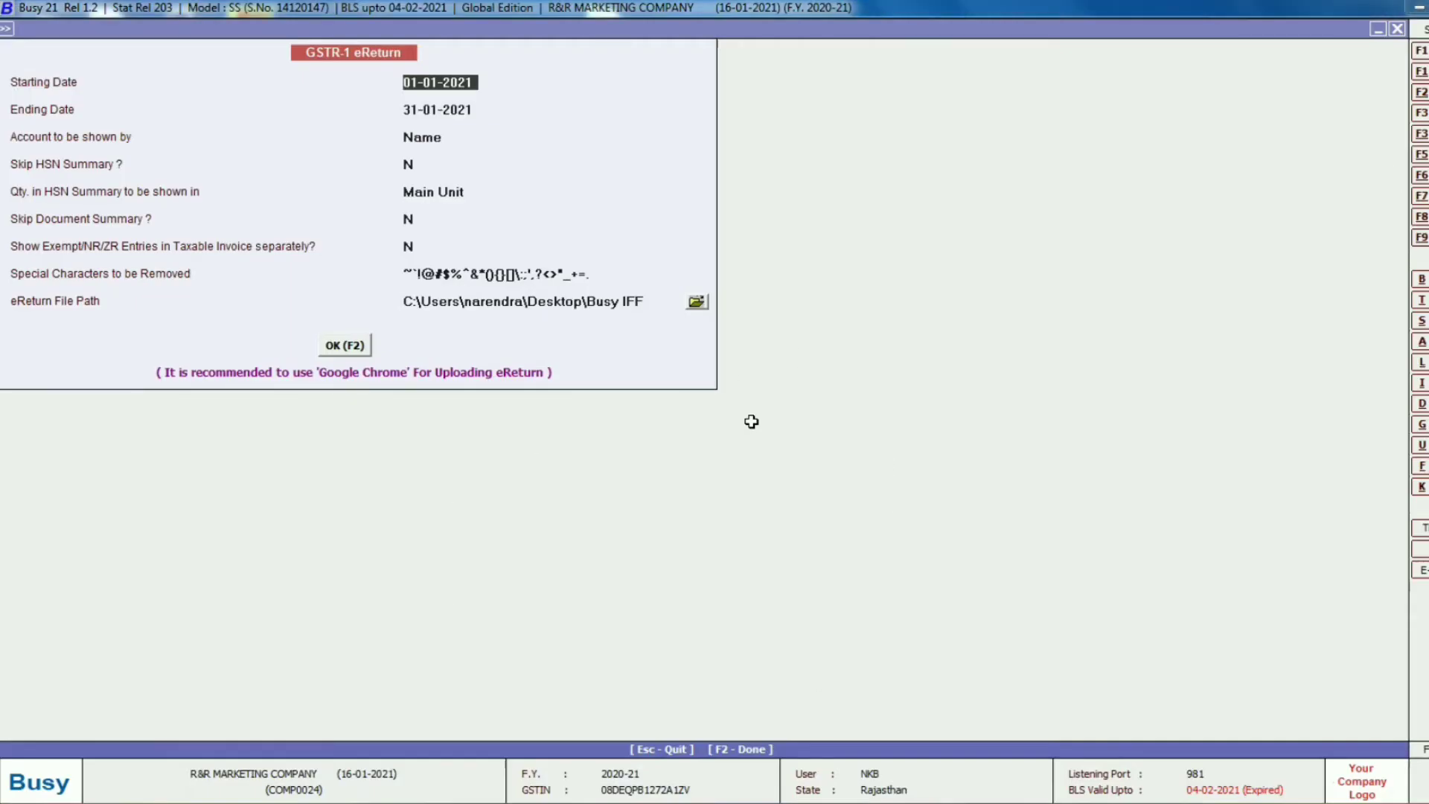
pyautogui.click(134, 707)
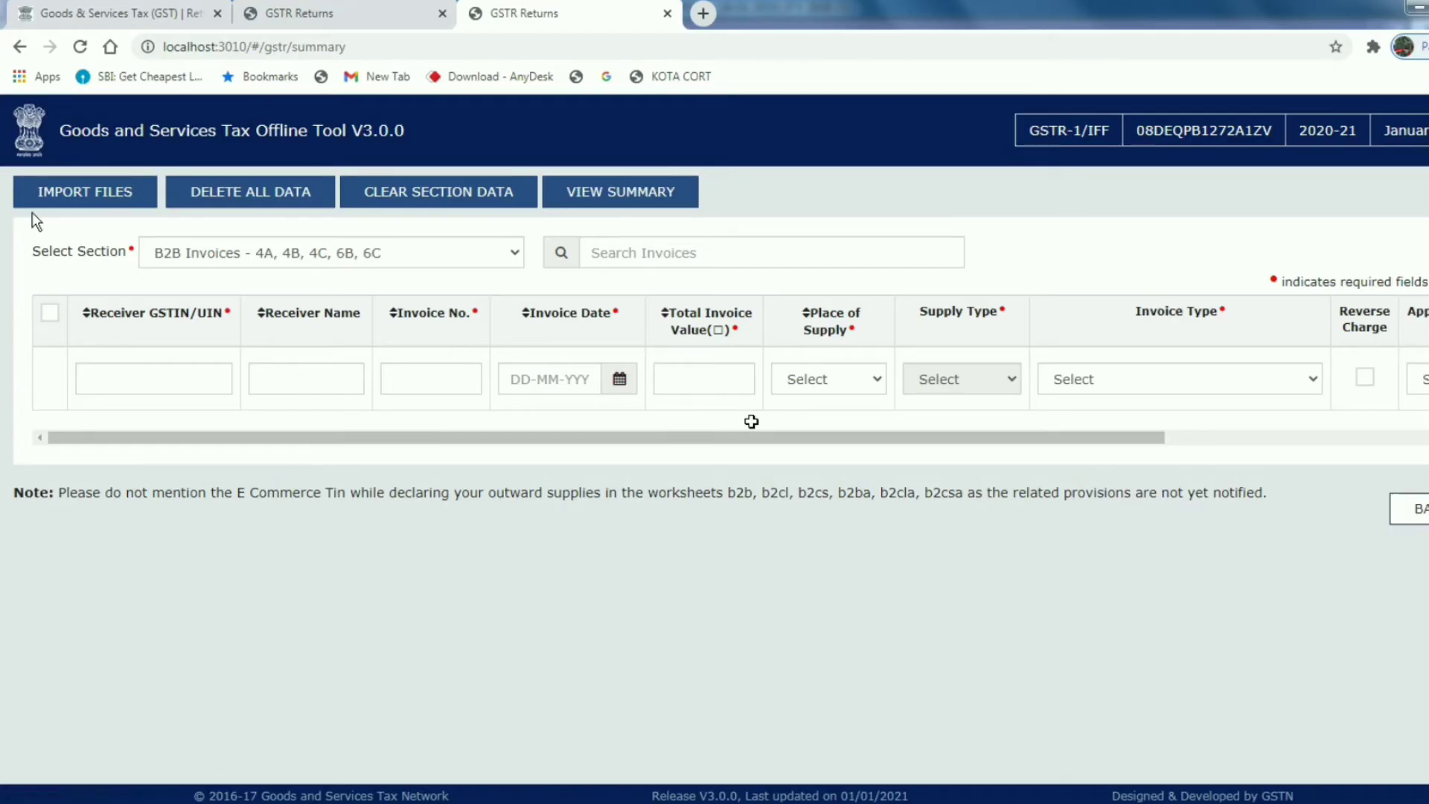
pyautogui.click(75, 199)
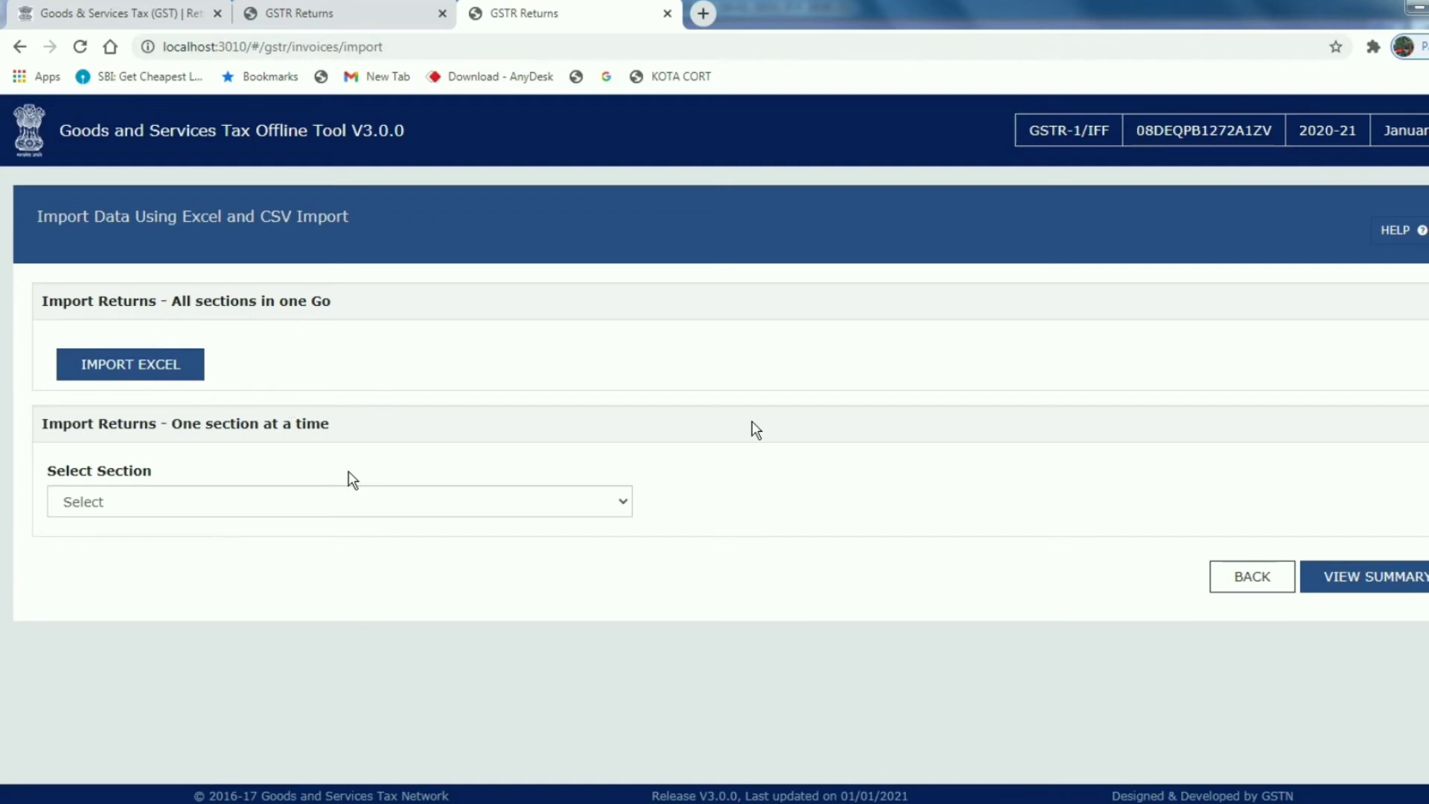
pyautogui.click(221, 508)
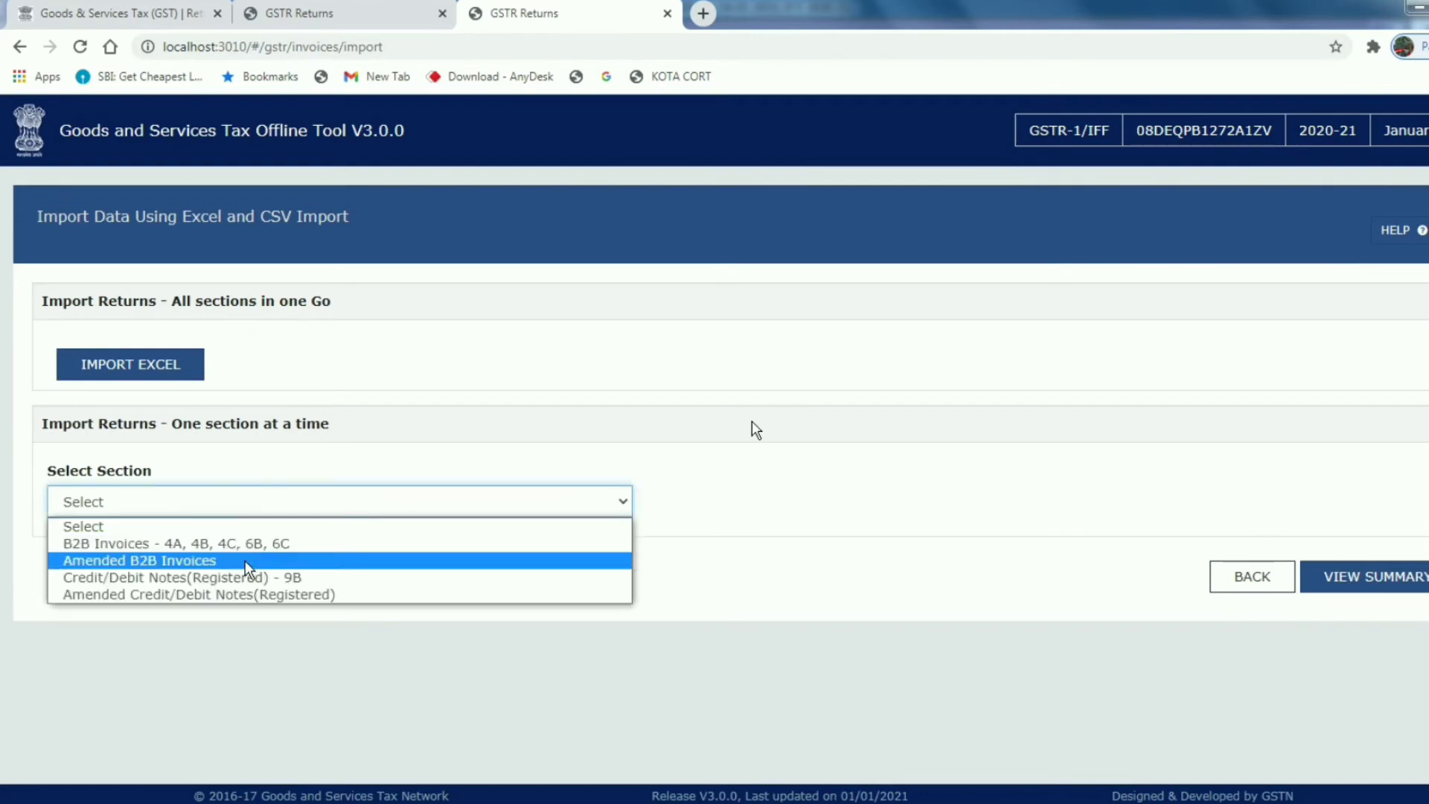
pyautogui.click(234, 546)
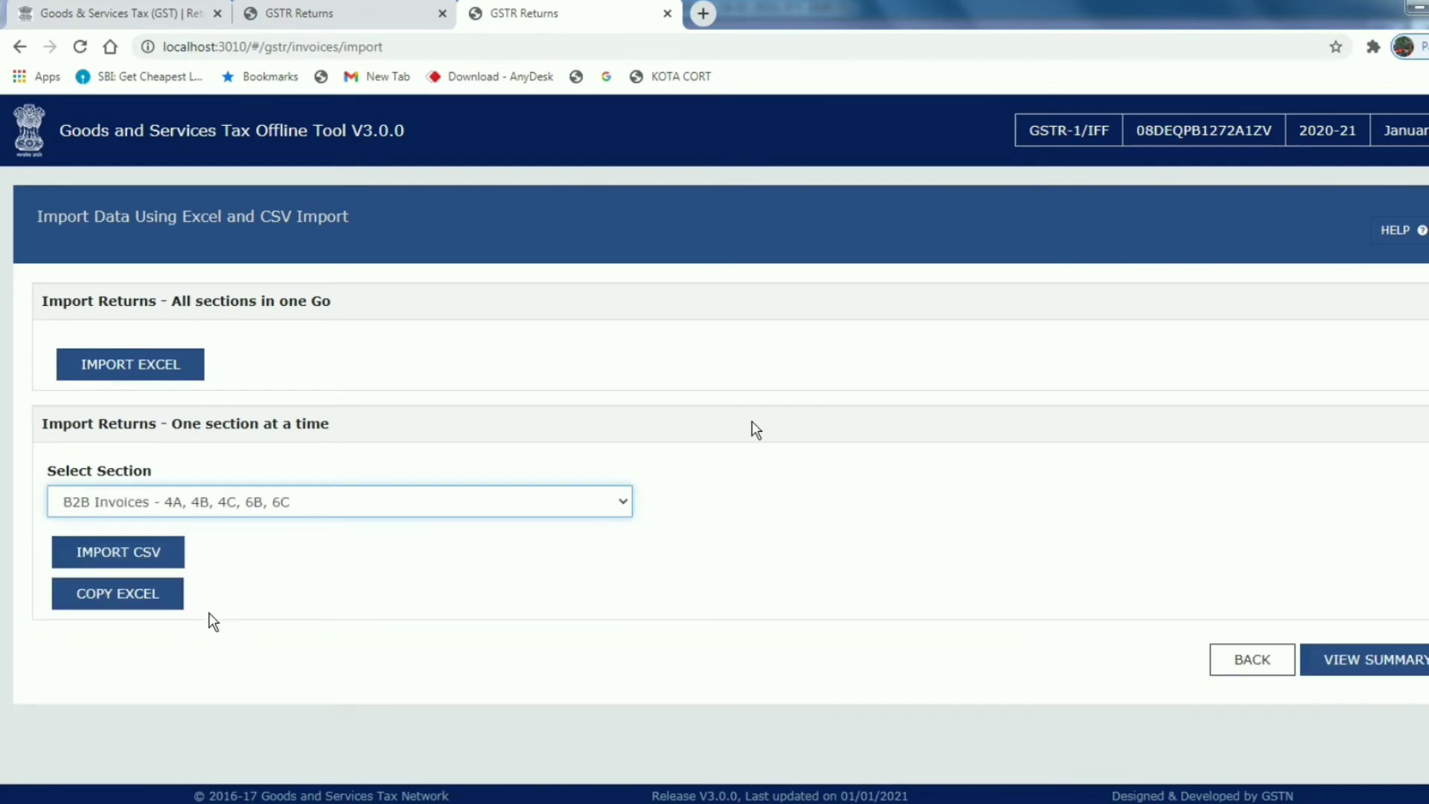
# Import the January 2021 B2B CSV file from the Busy IFF folder into the chosen section
pyautogui.click(114, 560)
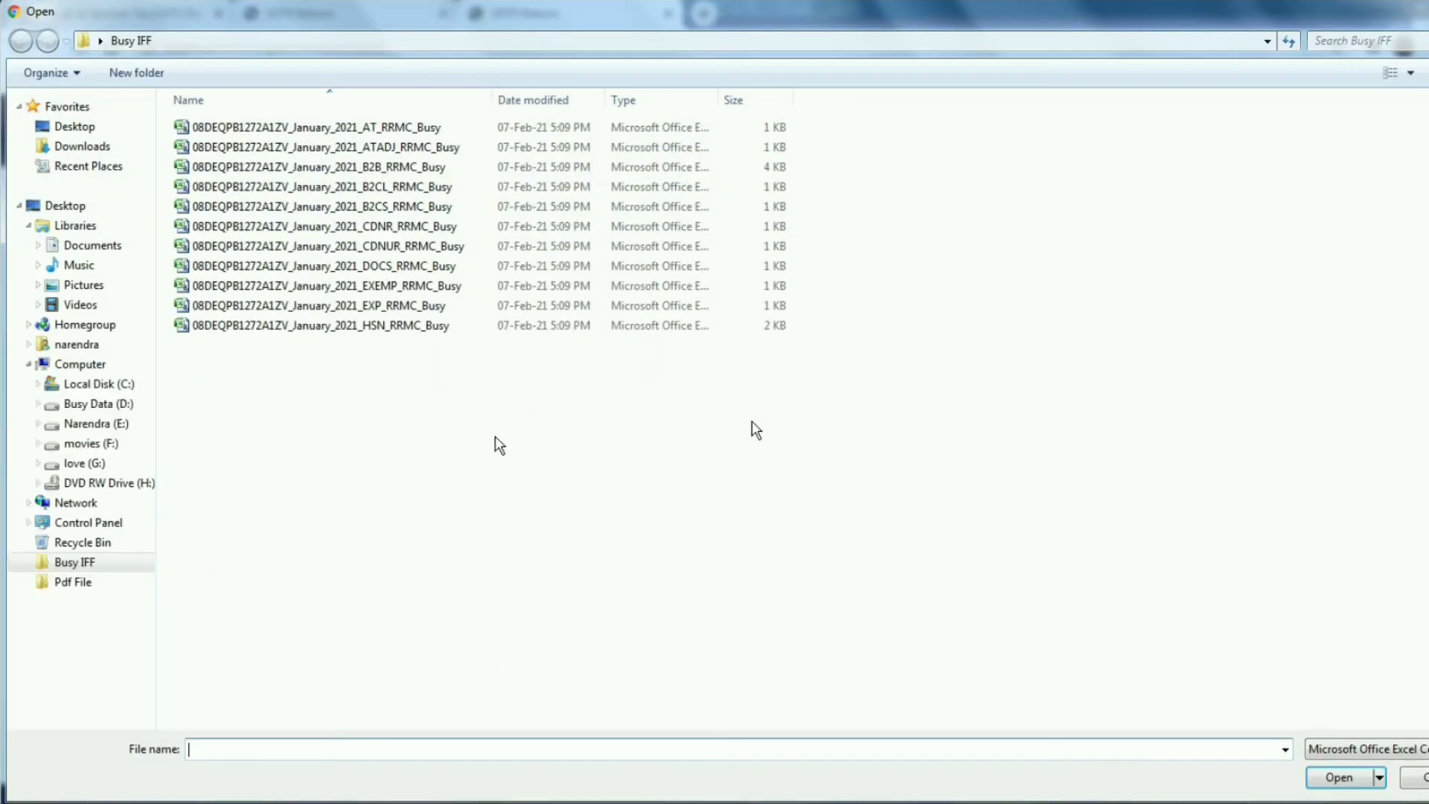
pyautogui.moveTo(492, 92); pyautogui.dragTo(532, 91)
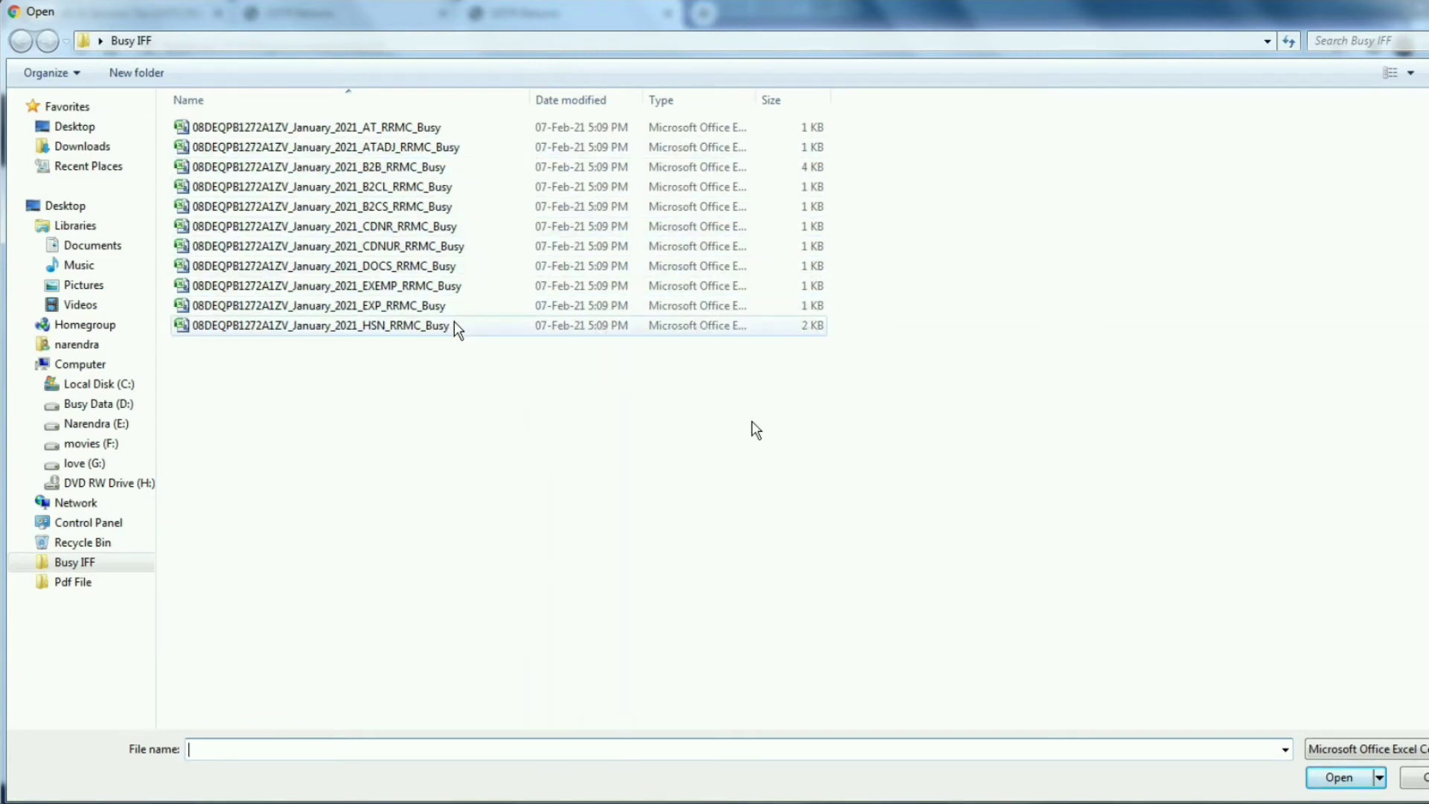
pyautogui.click(377, 172)
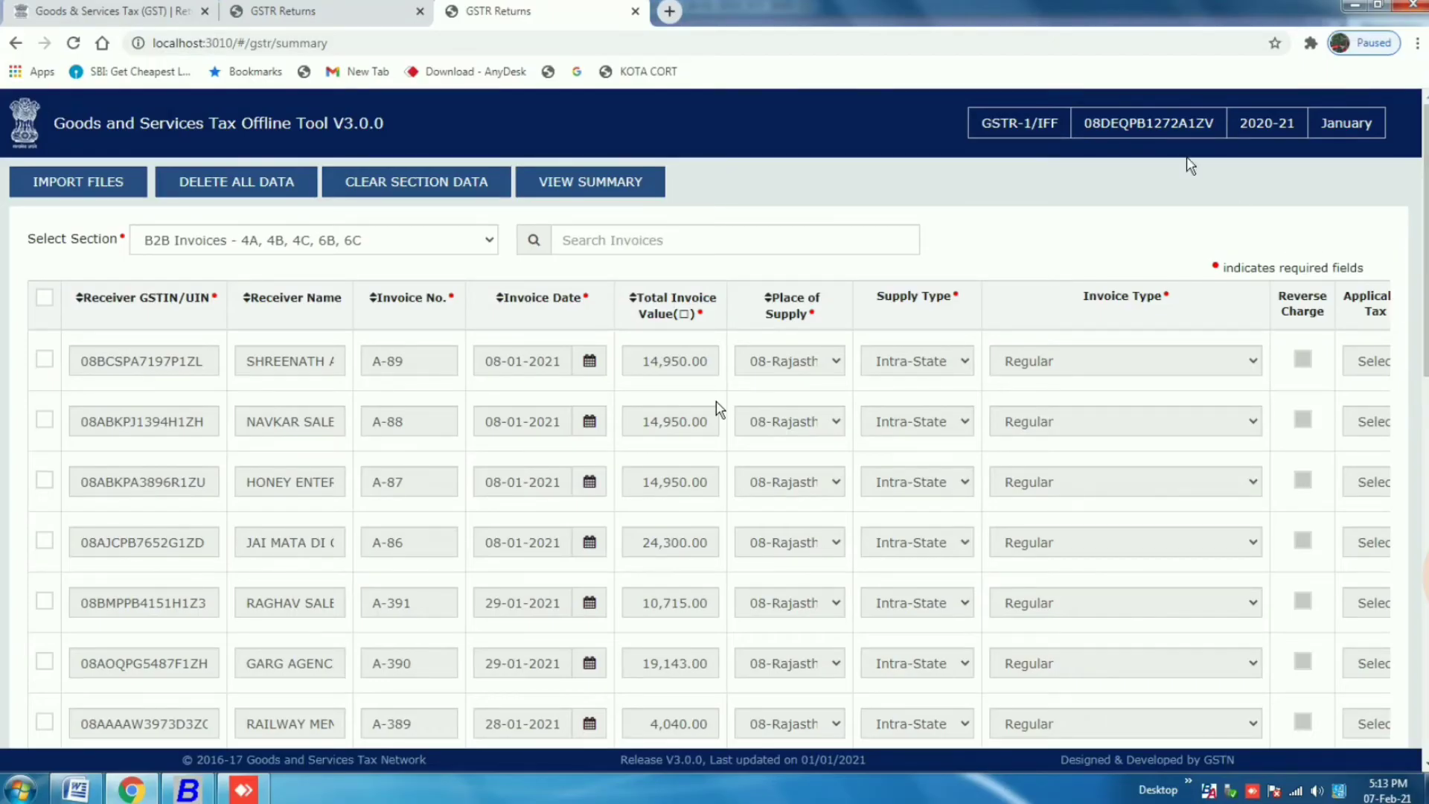
# Review the imported B2B invoices through the whole list and view the return summary
pyautogui.scroll(-1, 720, 408)
pyautogui.scroll(-5, 719, 408)
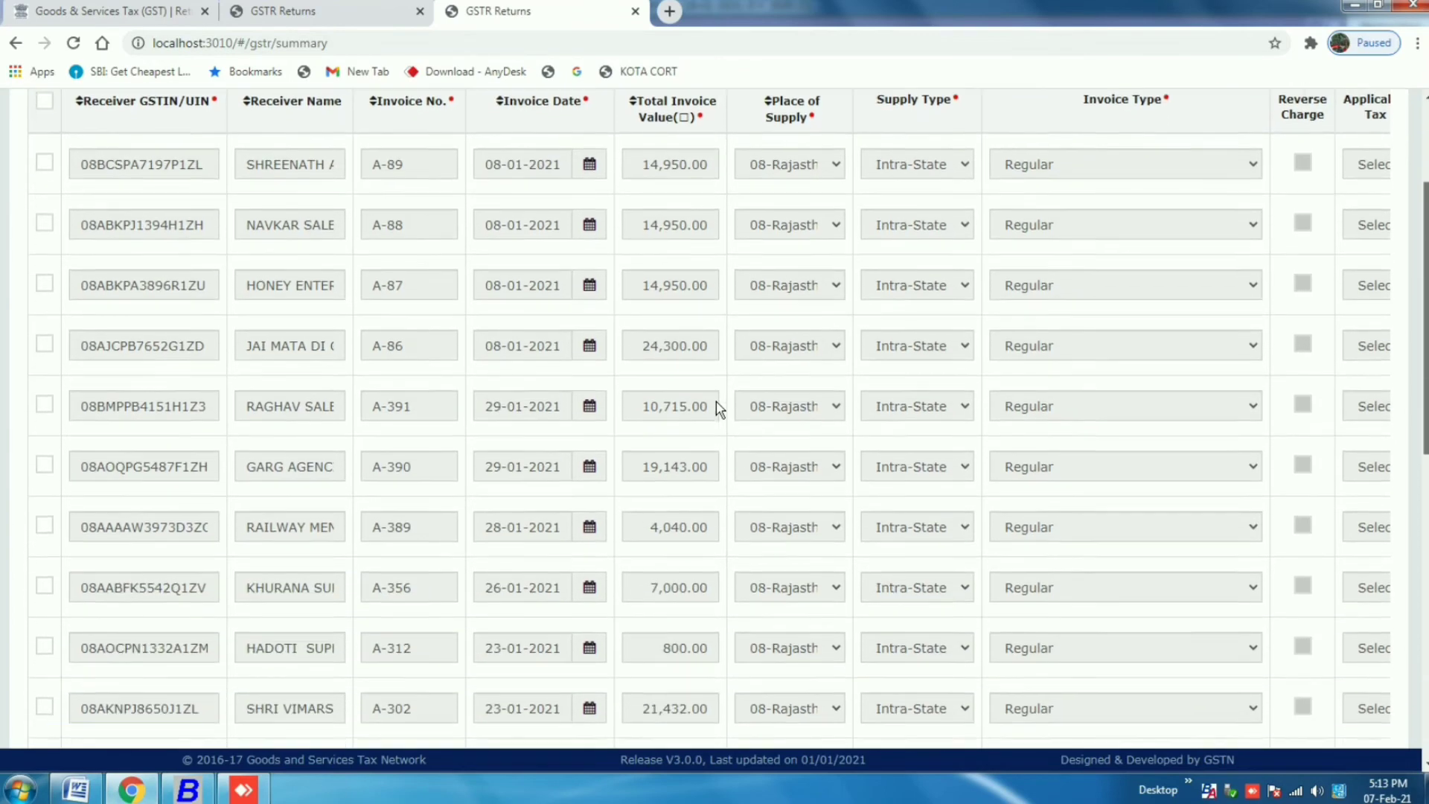
pyautogui.scroll(5, 720, 408)
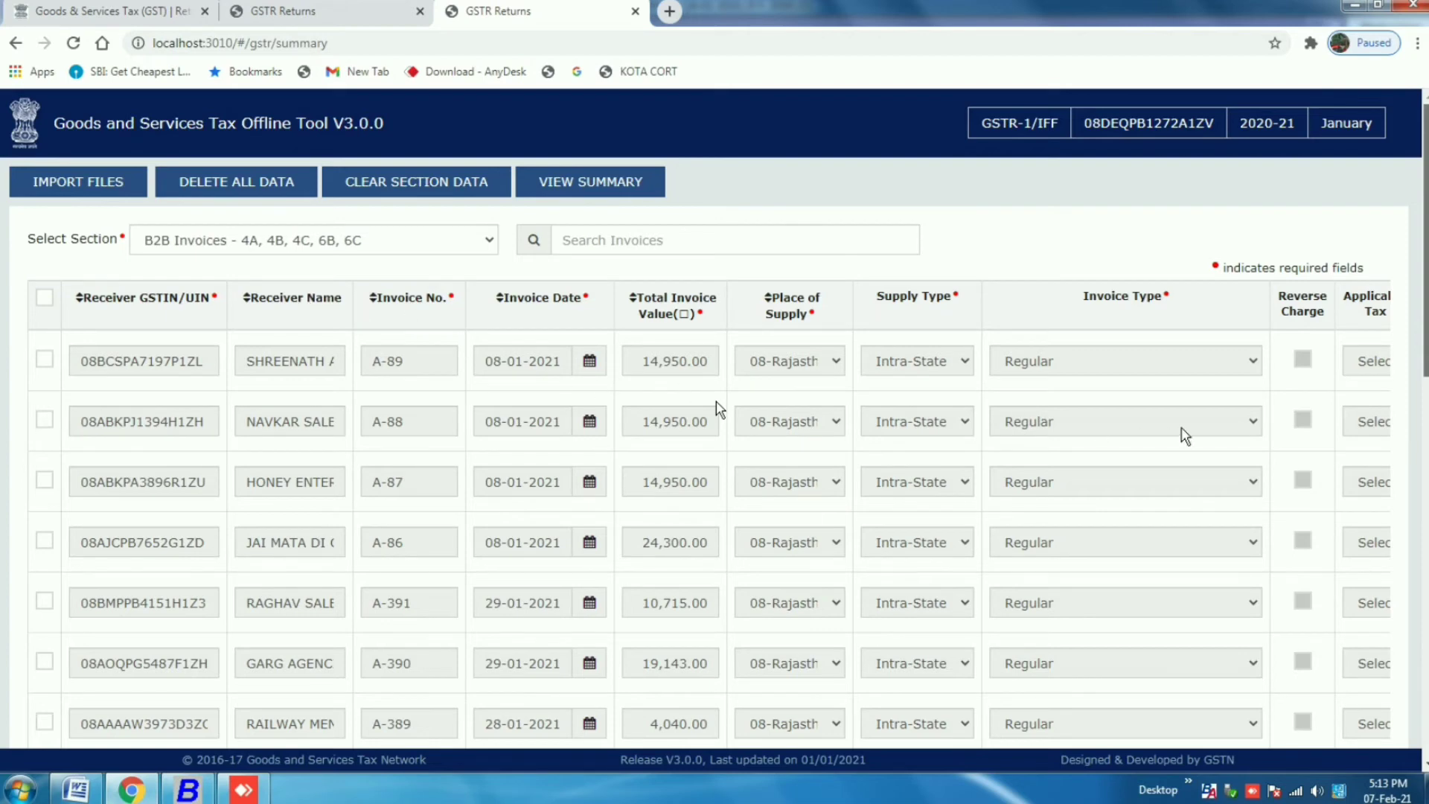
pyautogui.scroll(-4, 1184, 435)
pyautogui.scroll(4, 1183, 436)
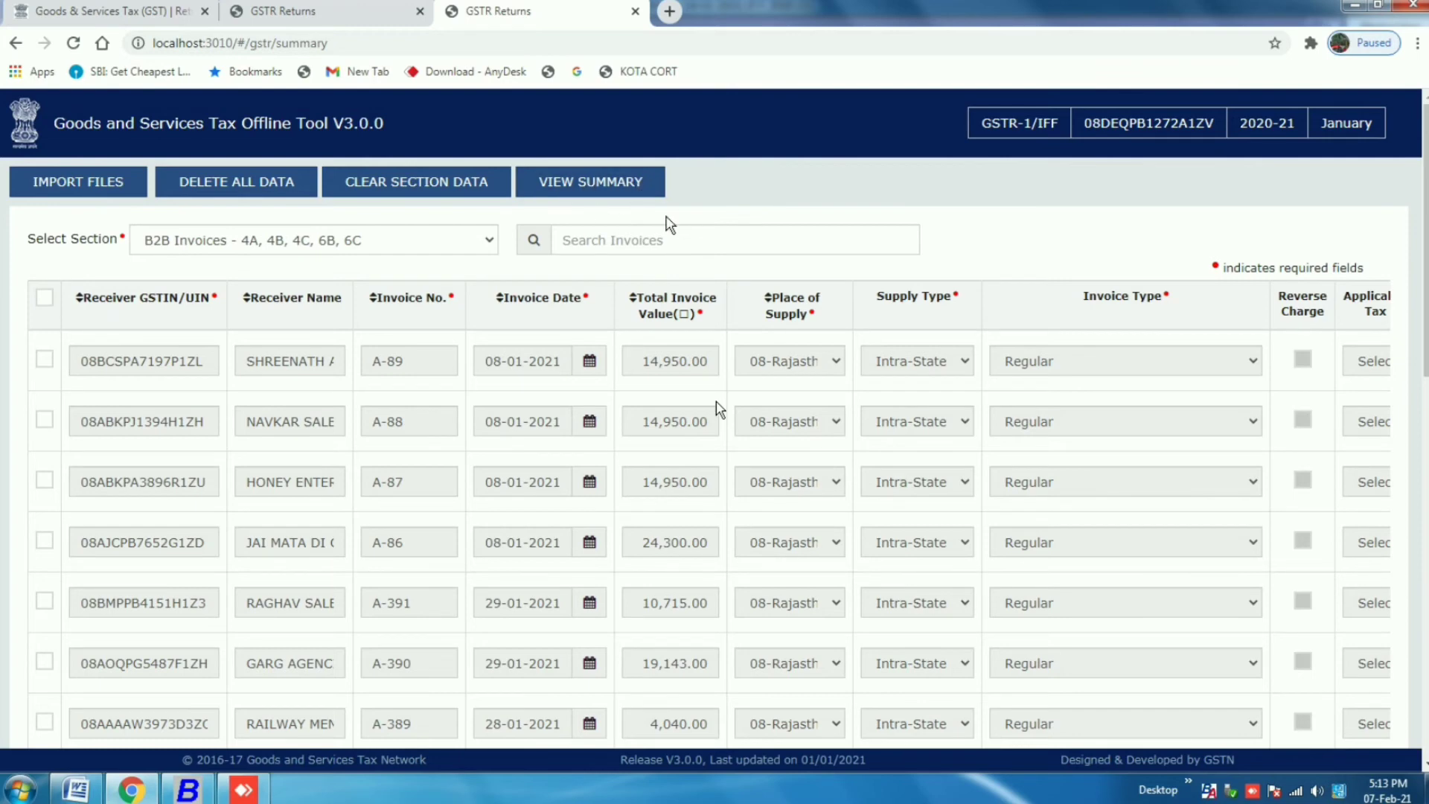
pyautogui.click(601, 183)
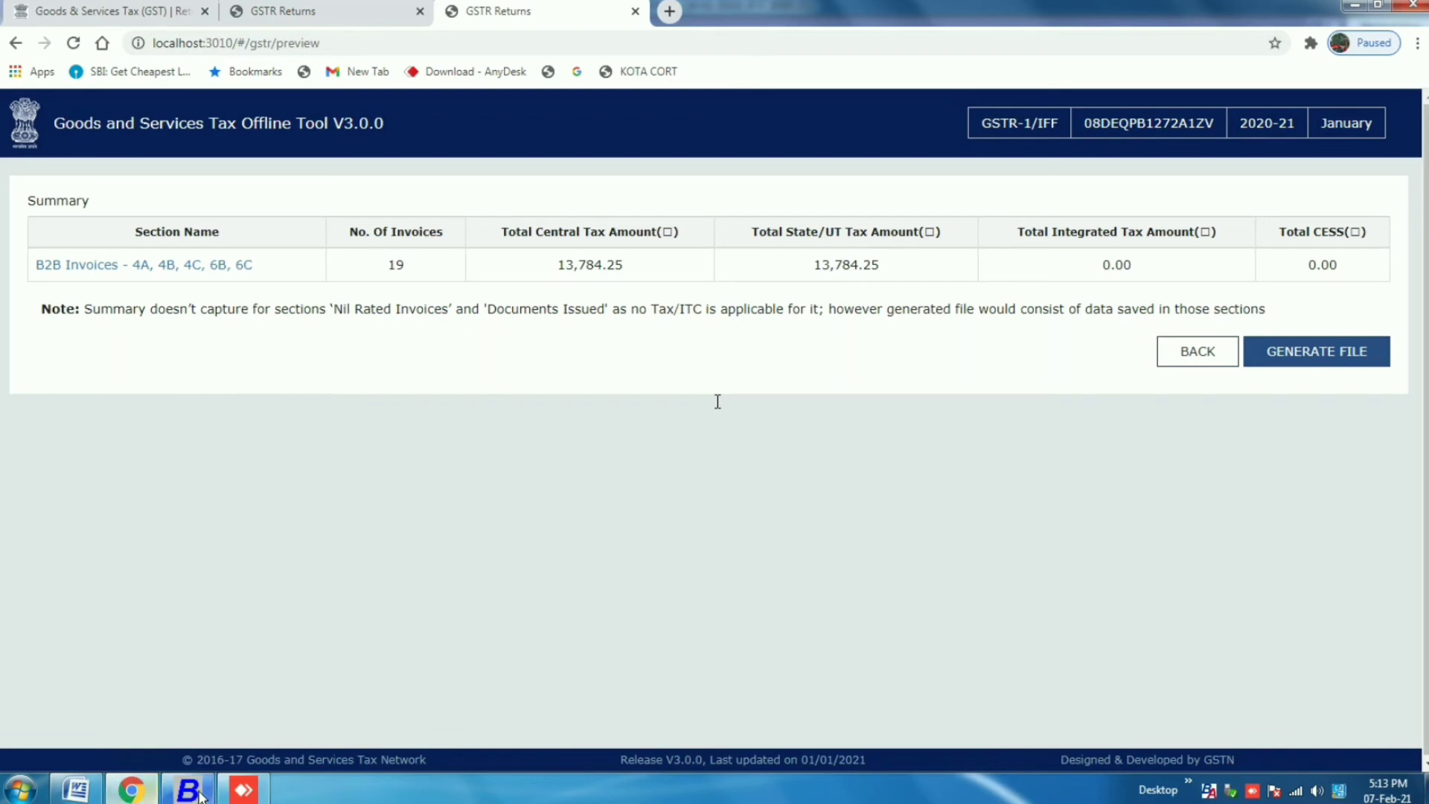
# Switch to Busy, leave the eReturn form, and open the standard GSTR-1 report from the GST returns
pyautogui.hotkey('alt', 'Tab')
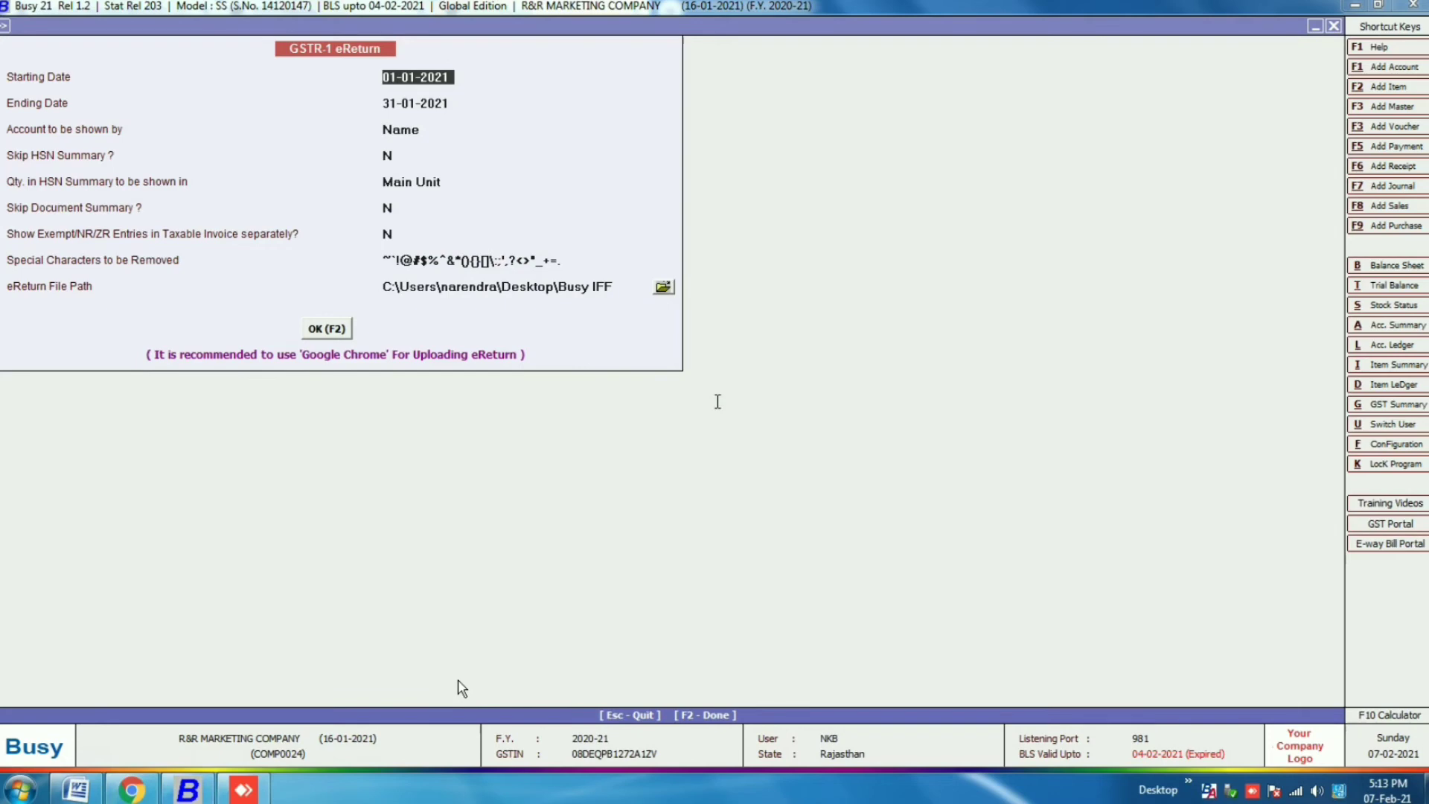
pyautogui.press('Escape')
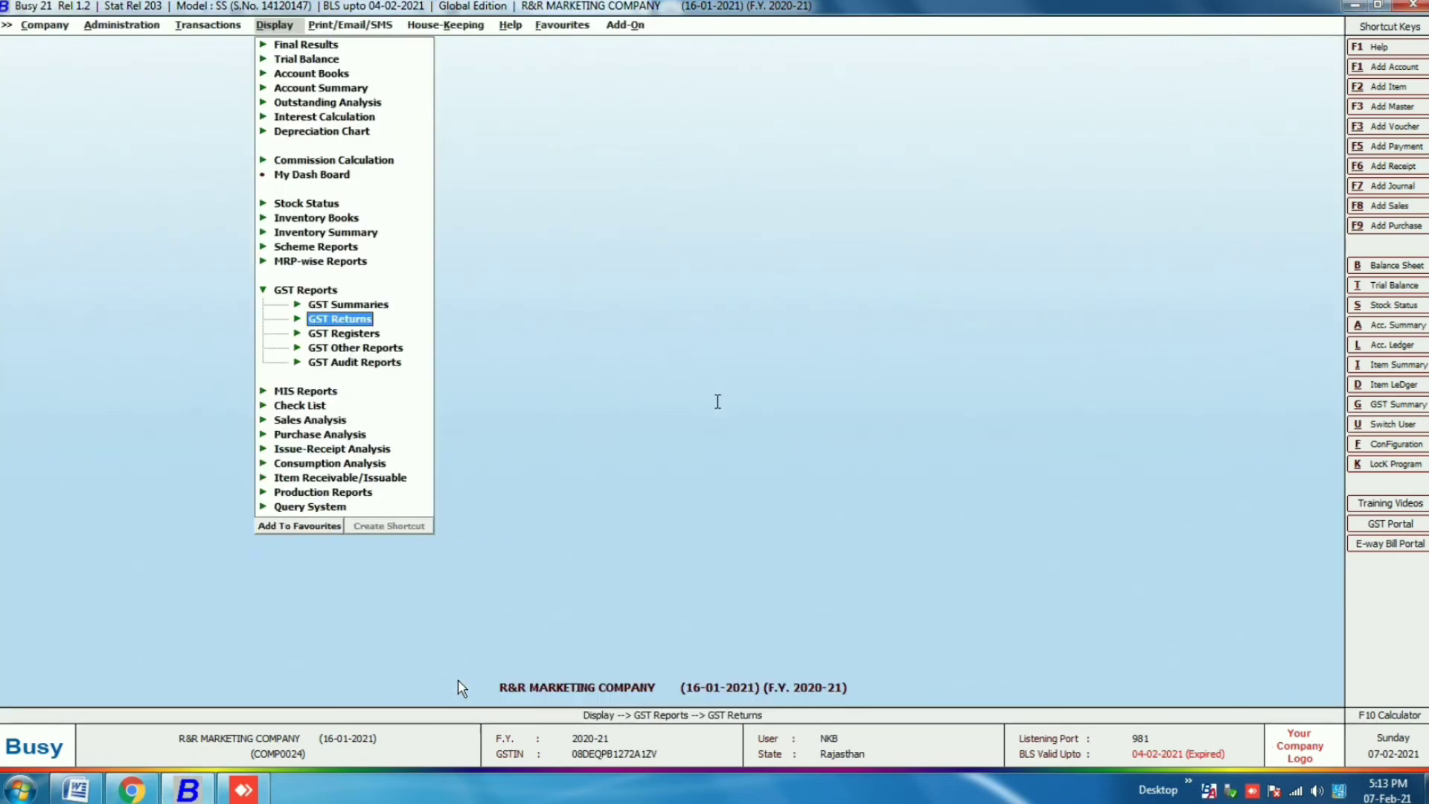
pyautogui.press('Down')
pyautogui.press('Up')
pyautogui.press('Return')
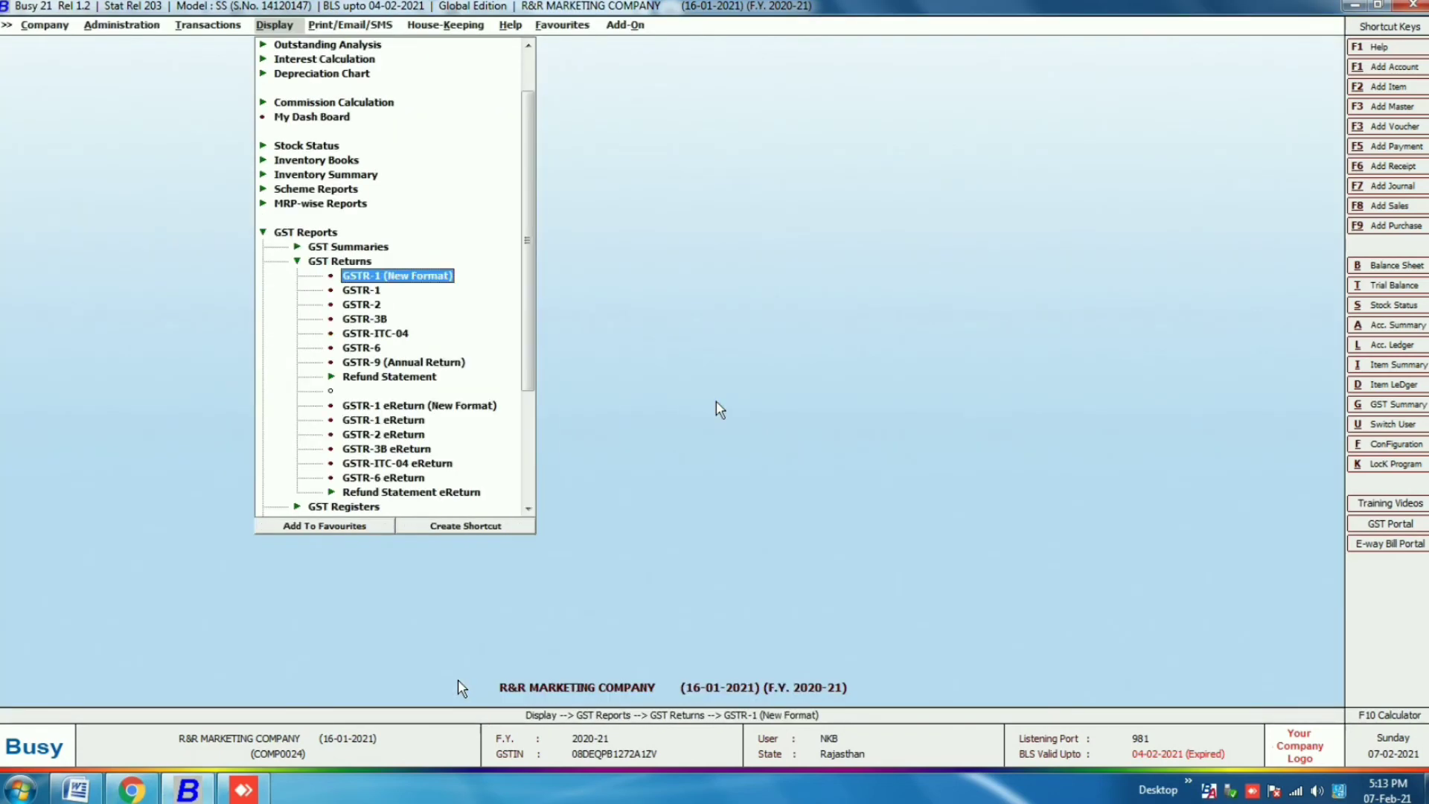
pyautogui.press('Down')
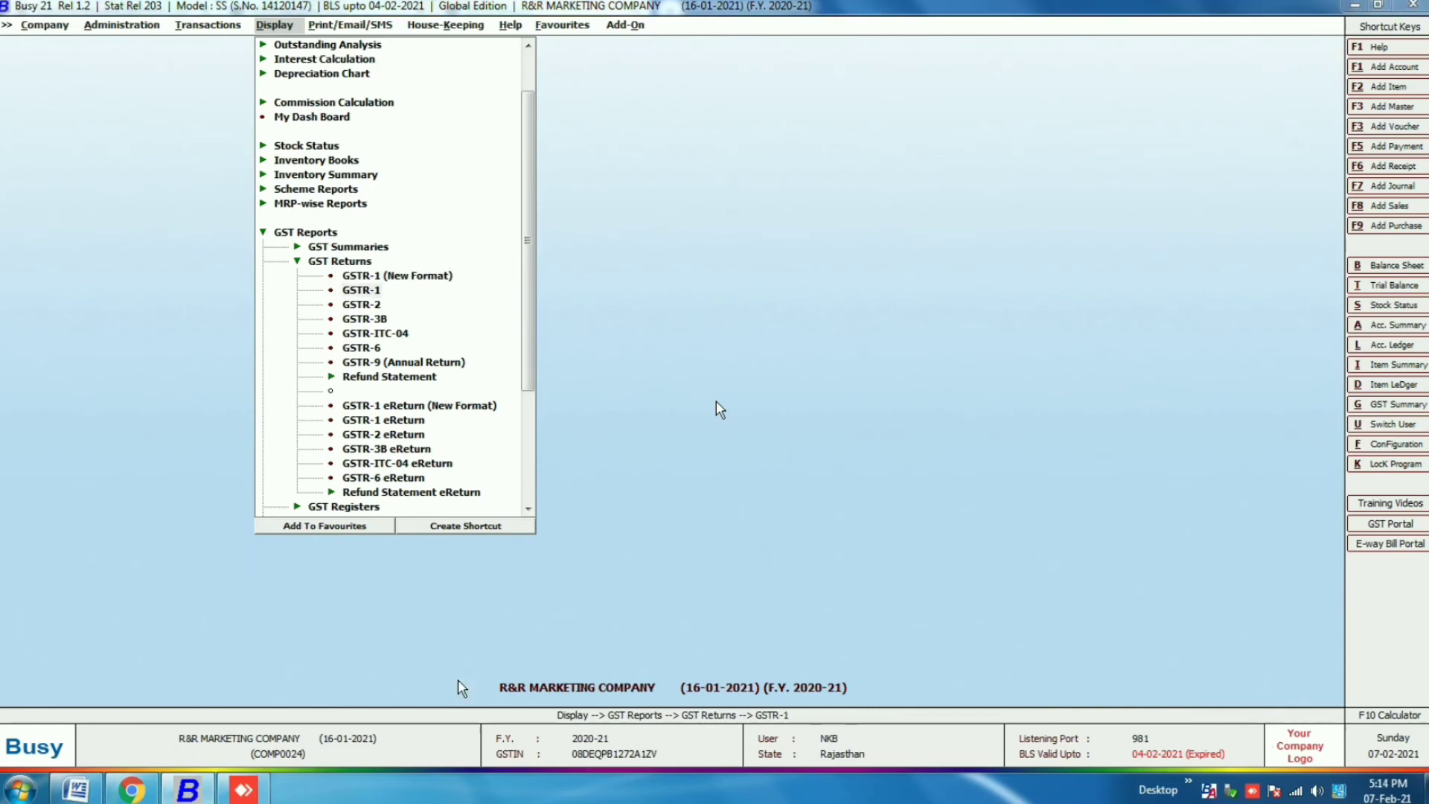
pyautogui.press('Return')
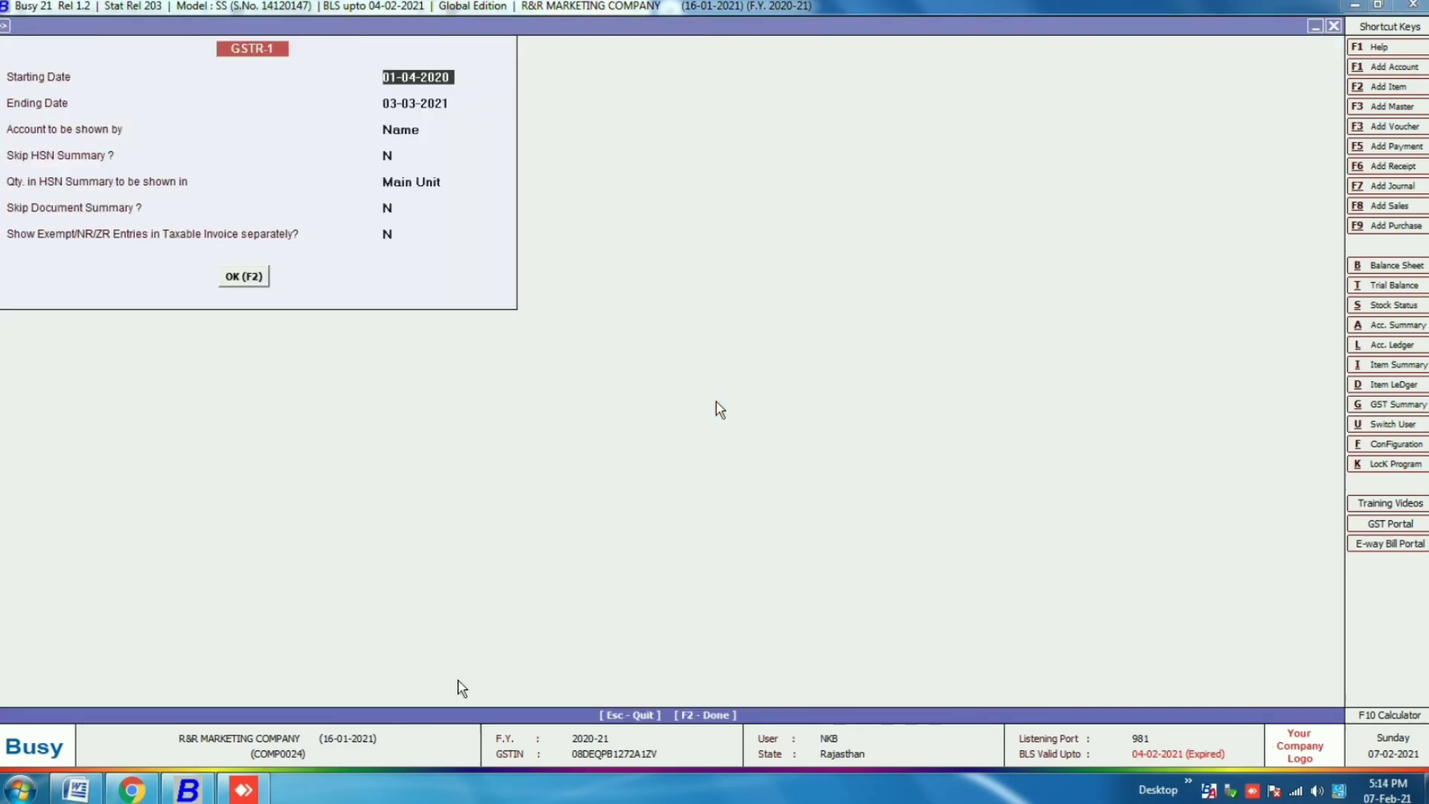
# Generate the GSTR-1 report for 01-01-2021 to 31-01-2021, accepting the remaining default options
pyautogui.write('1.1')
pyautogui.press('Return')
pyautogui.write('3')
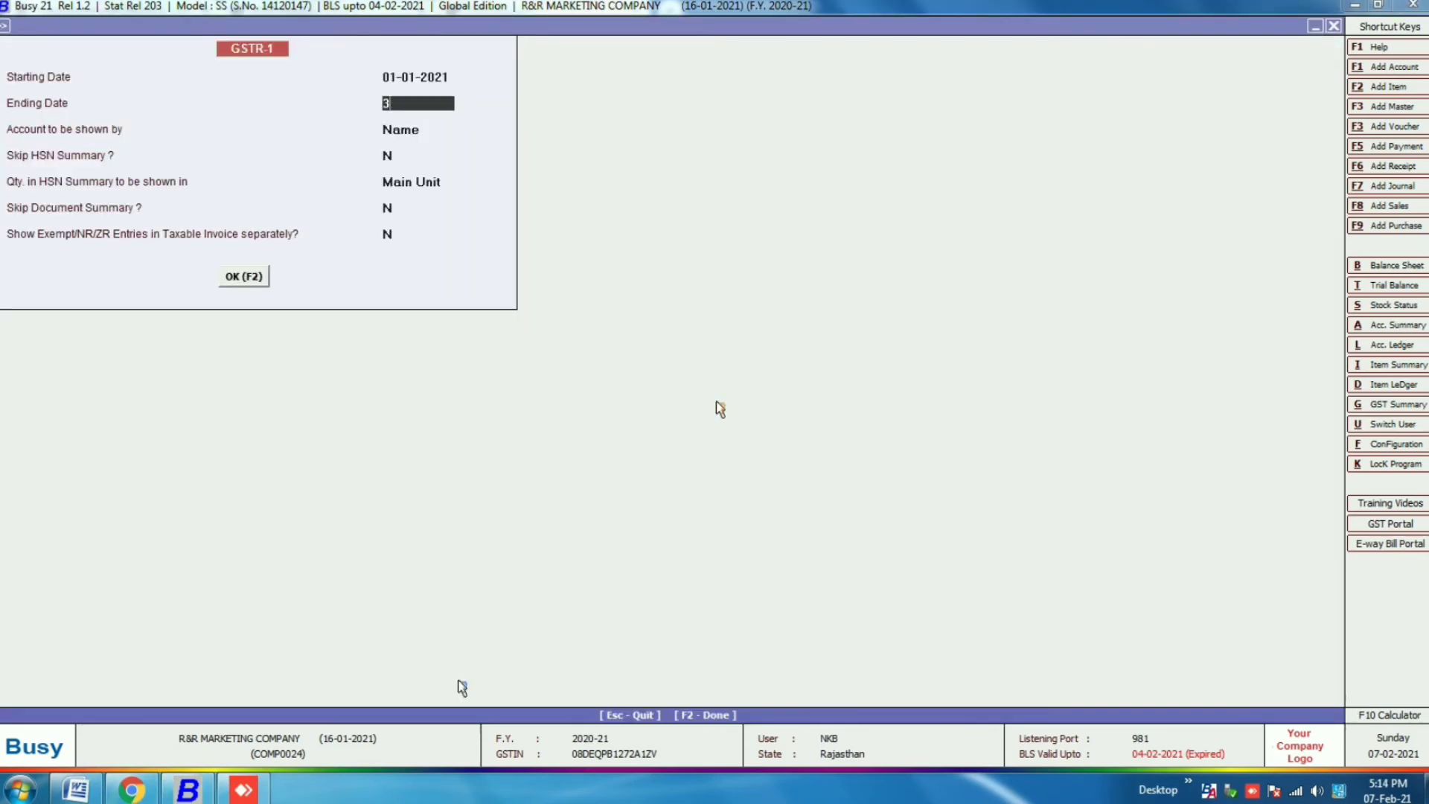
pyautogui.write('1.1')
pyautogui.press('Return')
pyautogui.press('Return')
pyautogui.press('Return')
pyautogui.press('Return')
pyautogui.press('Return')
pyautogui.press('Return')
pyautogui.press('Return')
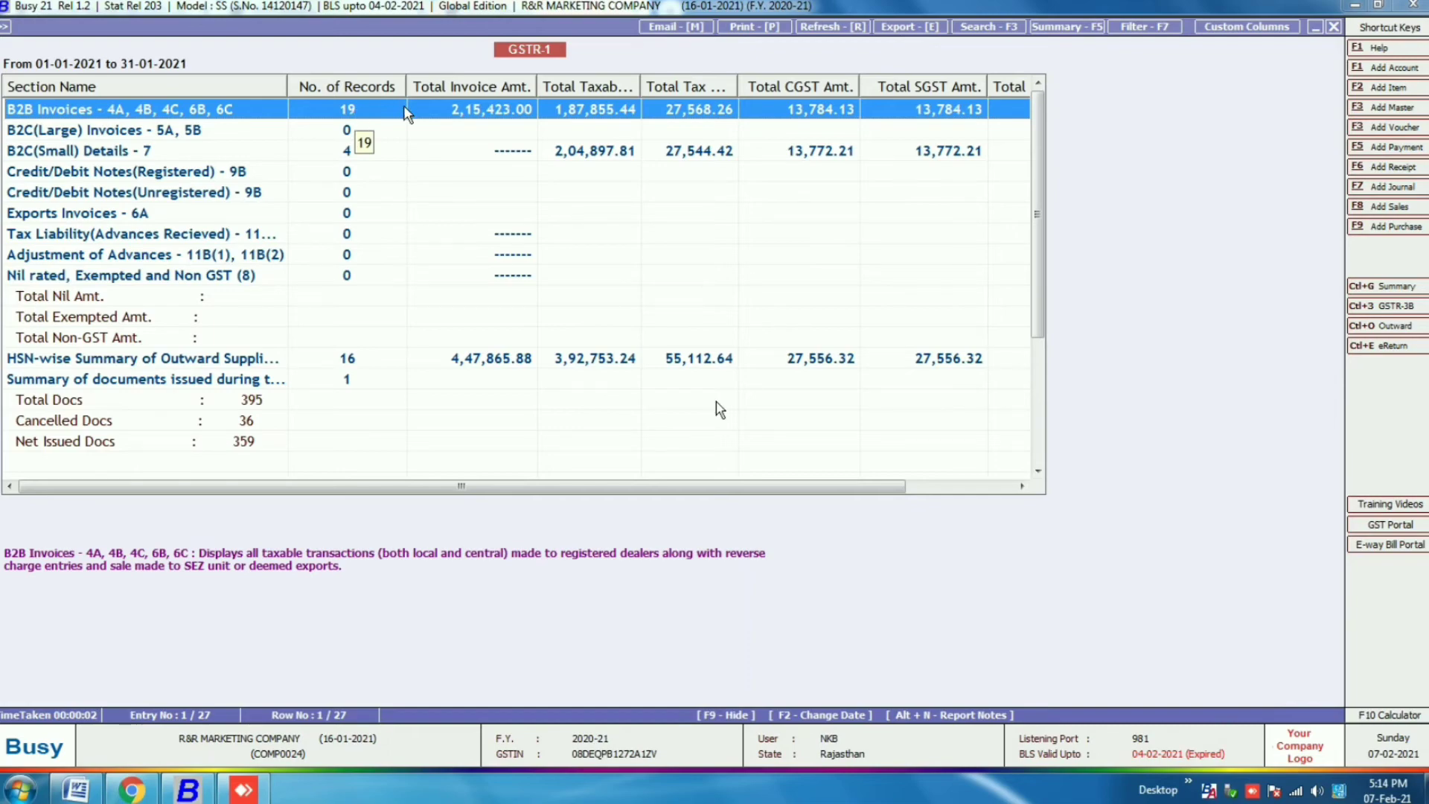
# Compare the B2B invoice count and central and state tax totals between the Offline Tool summary and Busy's GSTR-1 report
pyautogui.hotkey('alt', 'Tab')
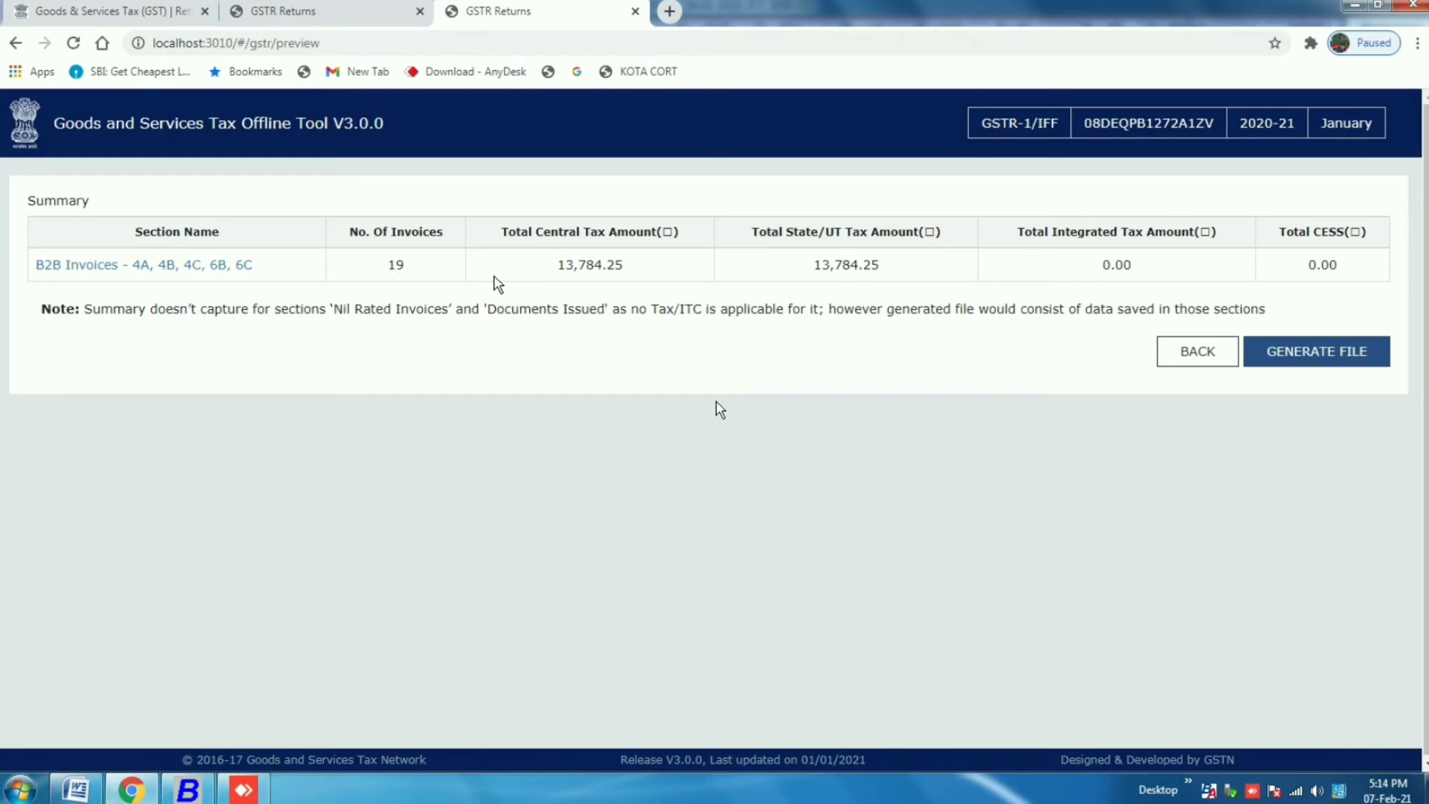
pyautogui.moveTo(564, 264); pyautogui.dragTo(627, 266)
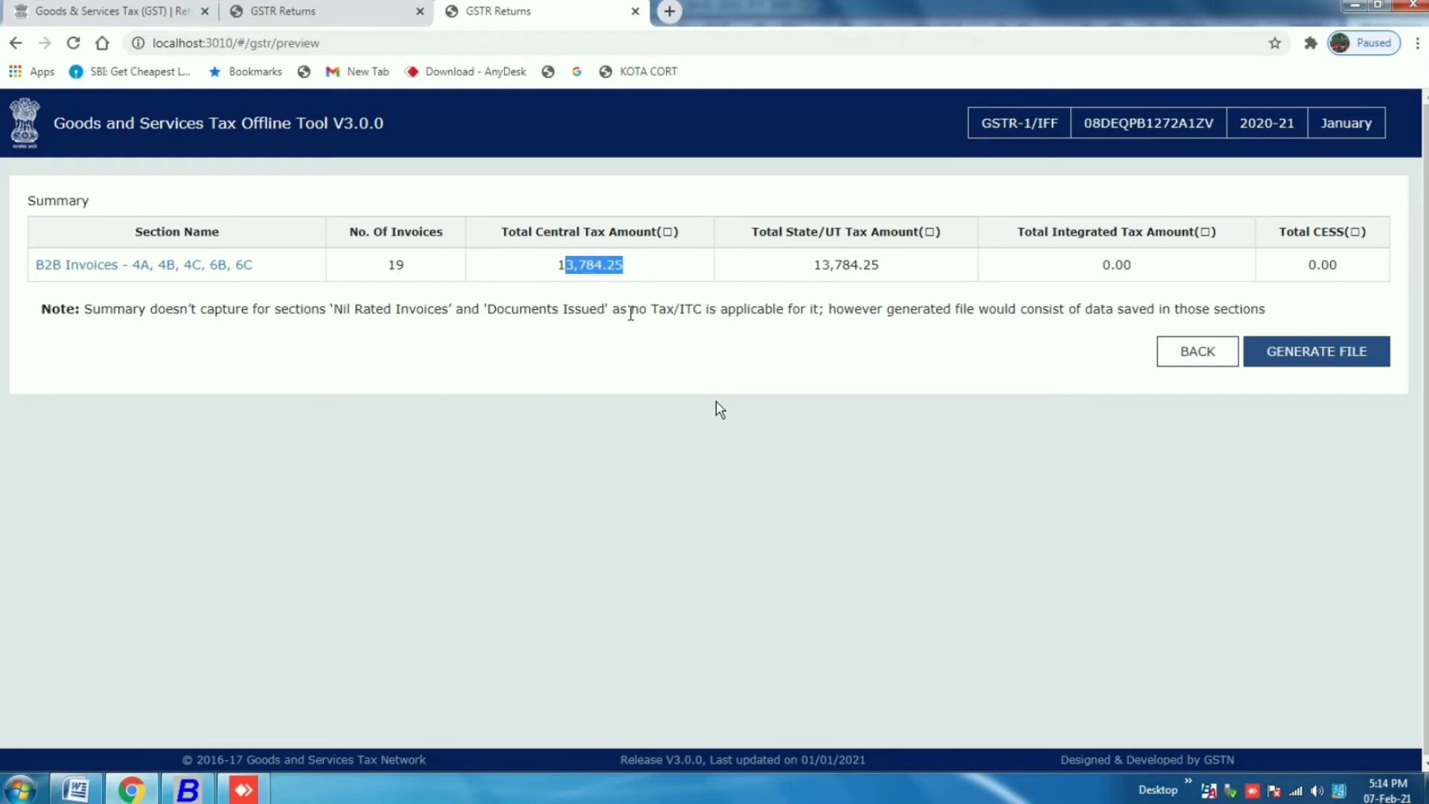
pyautogui.click(606, 406)
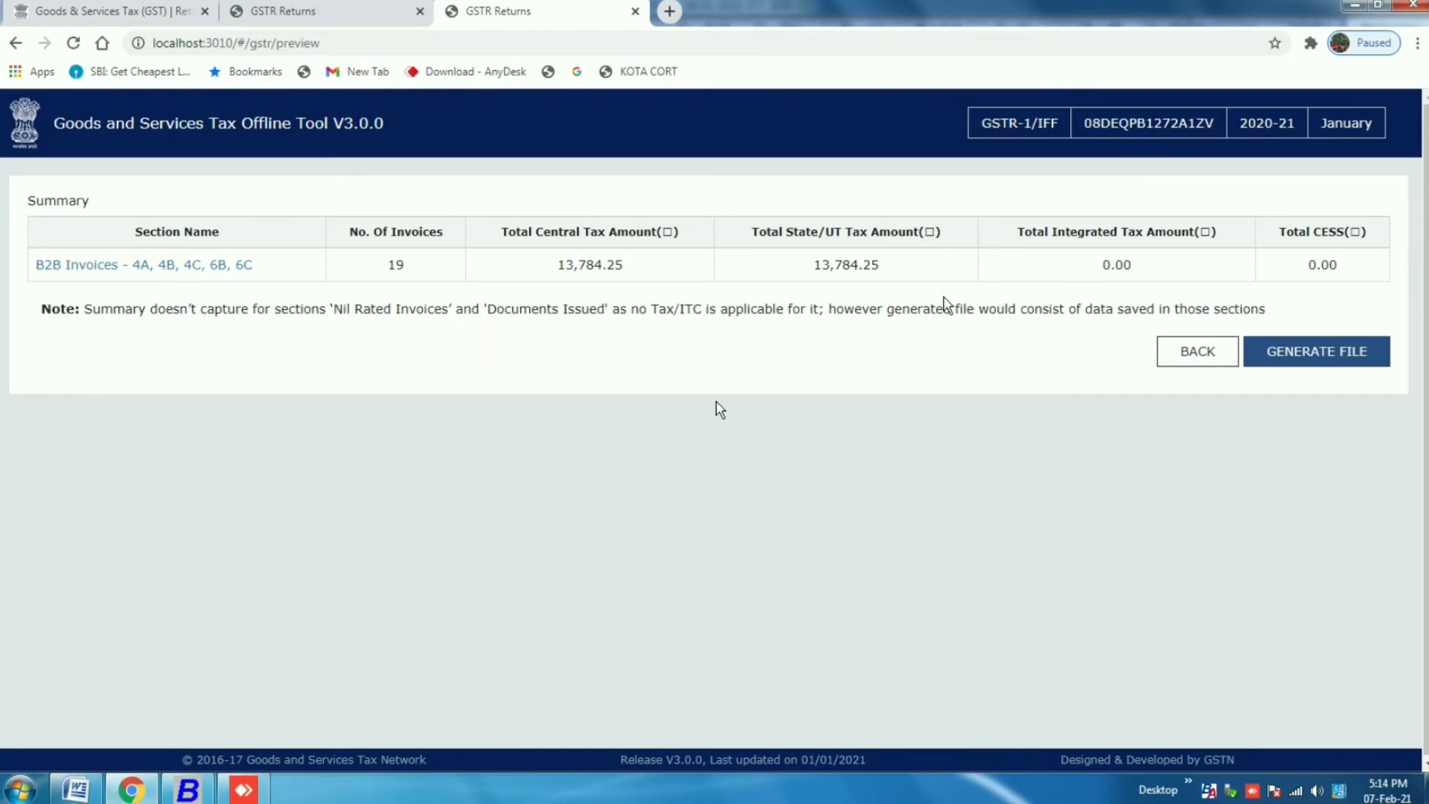
pyautogui.click(192, 789)
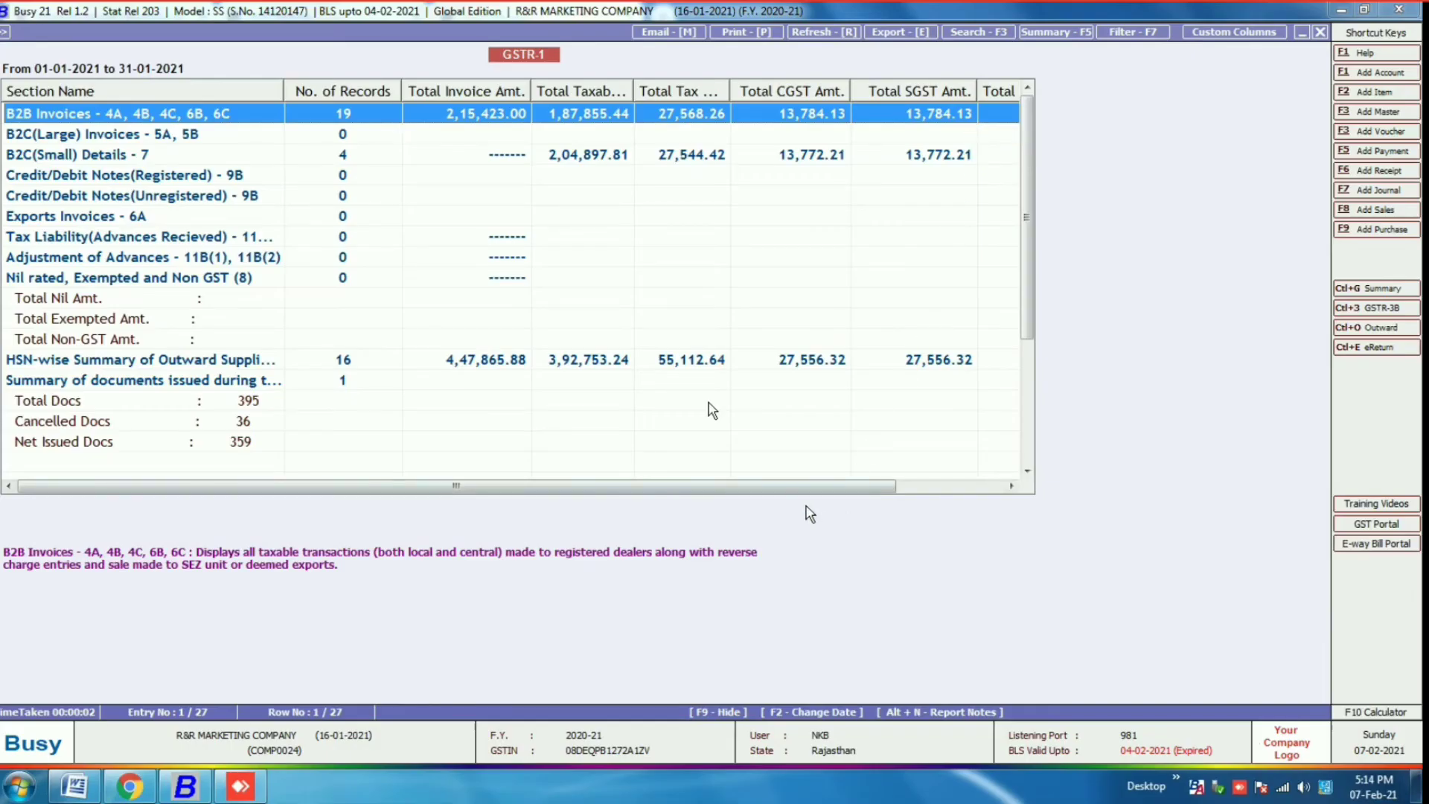
pyautogui.moveTo(559, 483); pyautogui.dragTo(460, 488)
pyautogui.click(963, 414)
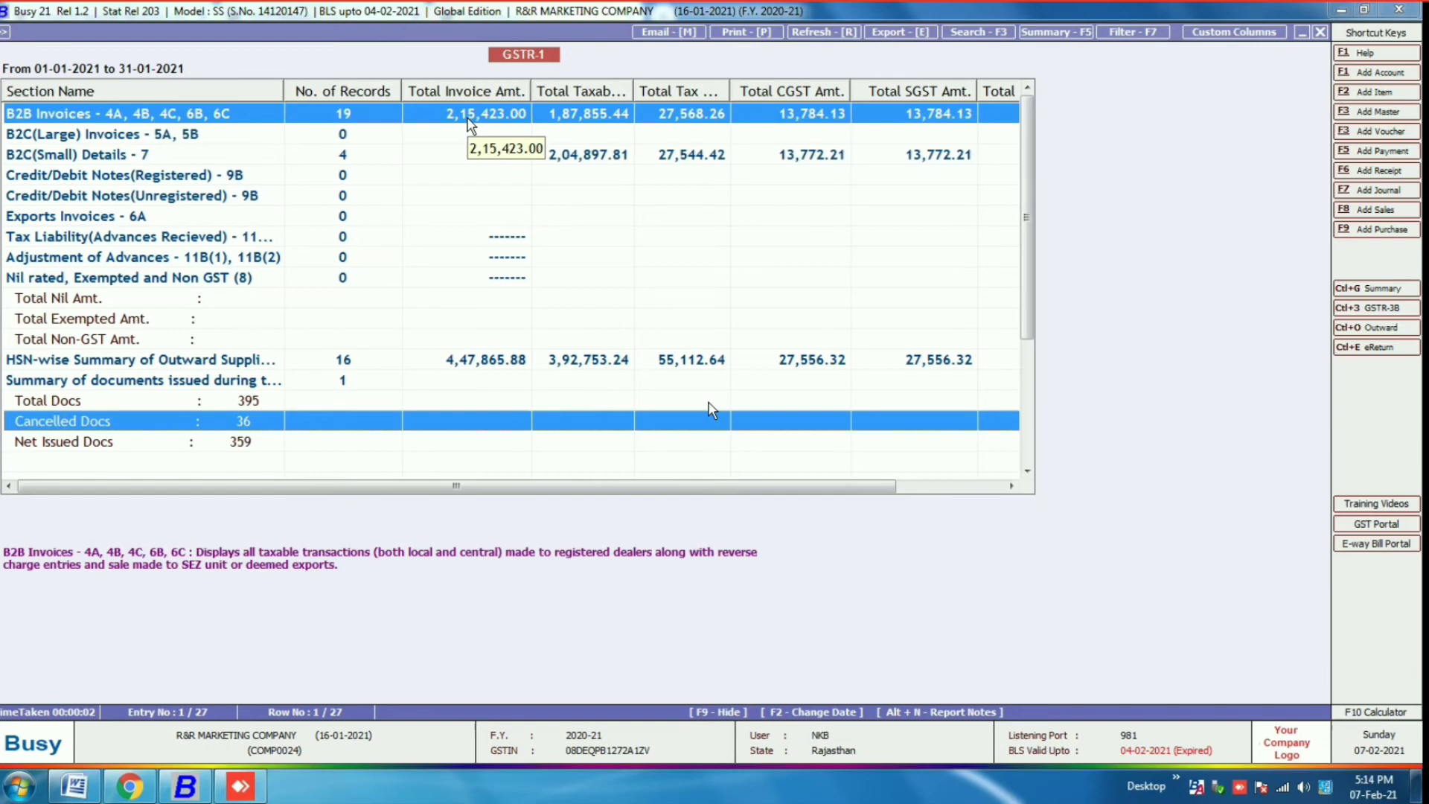
pyautogui.hotkey('alt', 'Tab')
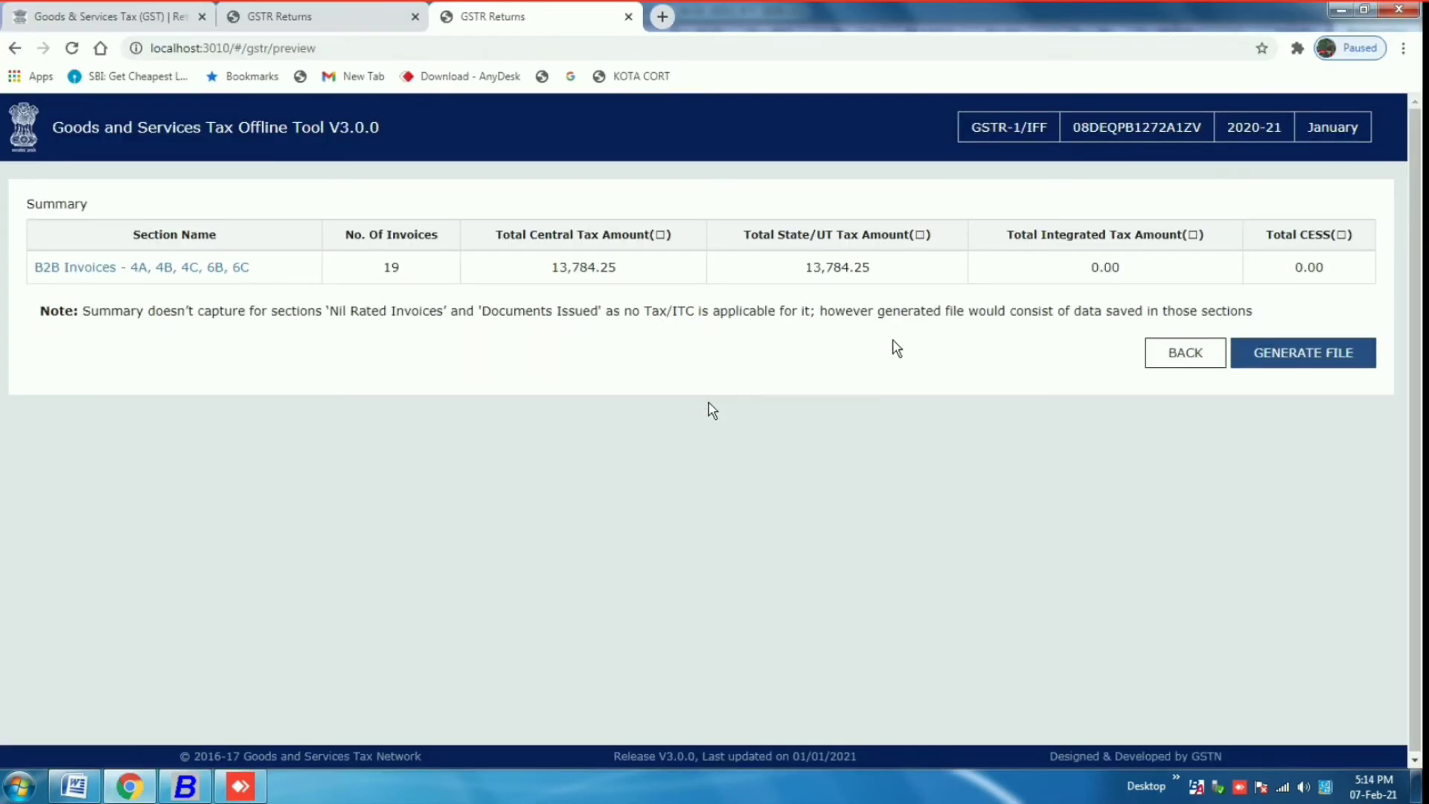
pyautogui.moveTo(553, 266); pyautogui.dragTo(618, 268)
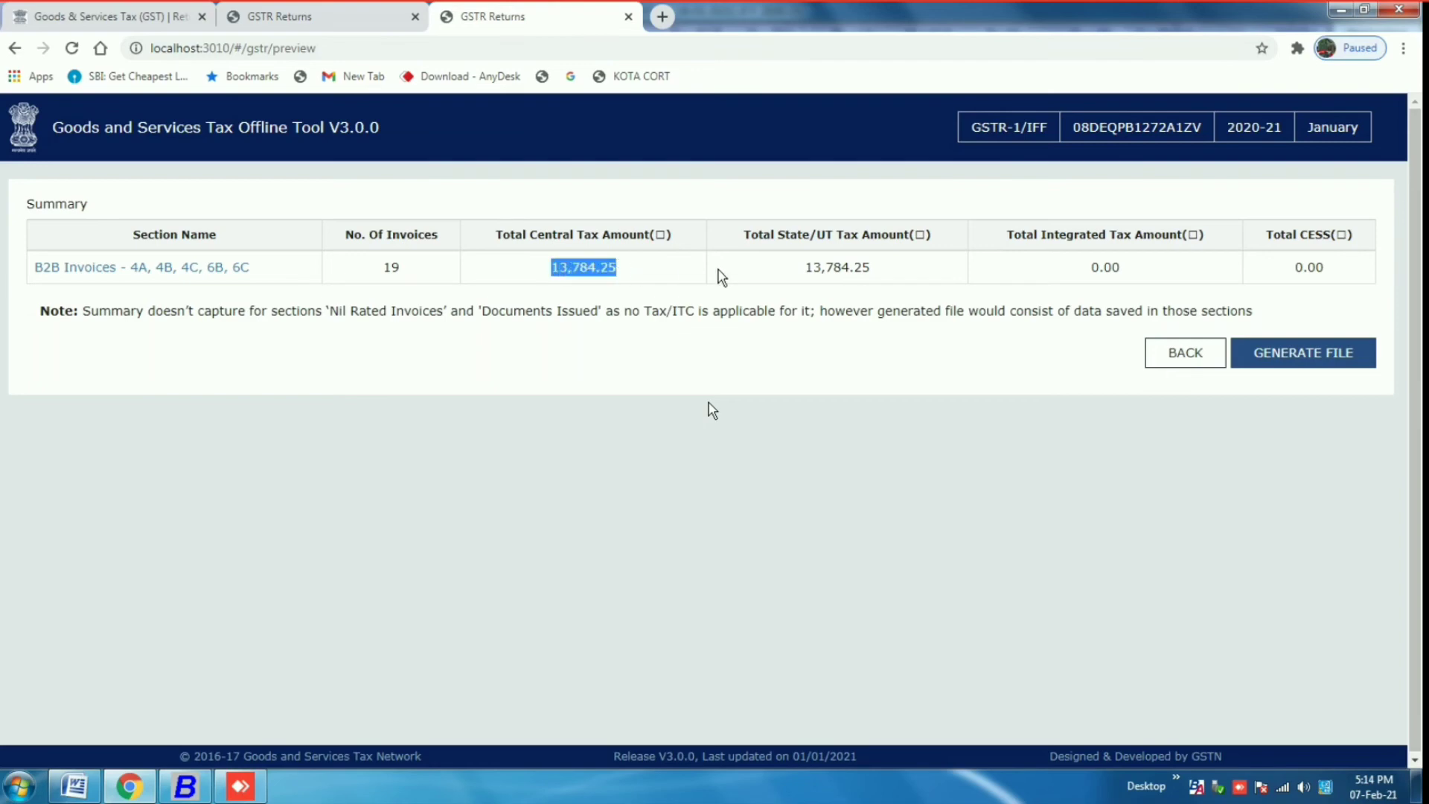
# Check the summary's state tax total and invoice count, and look over the sections offered for one-at-a-time import before returning to the summary
pyautogui.moveTo(804, 266); pyautogui.dragTo(881, 294)
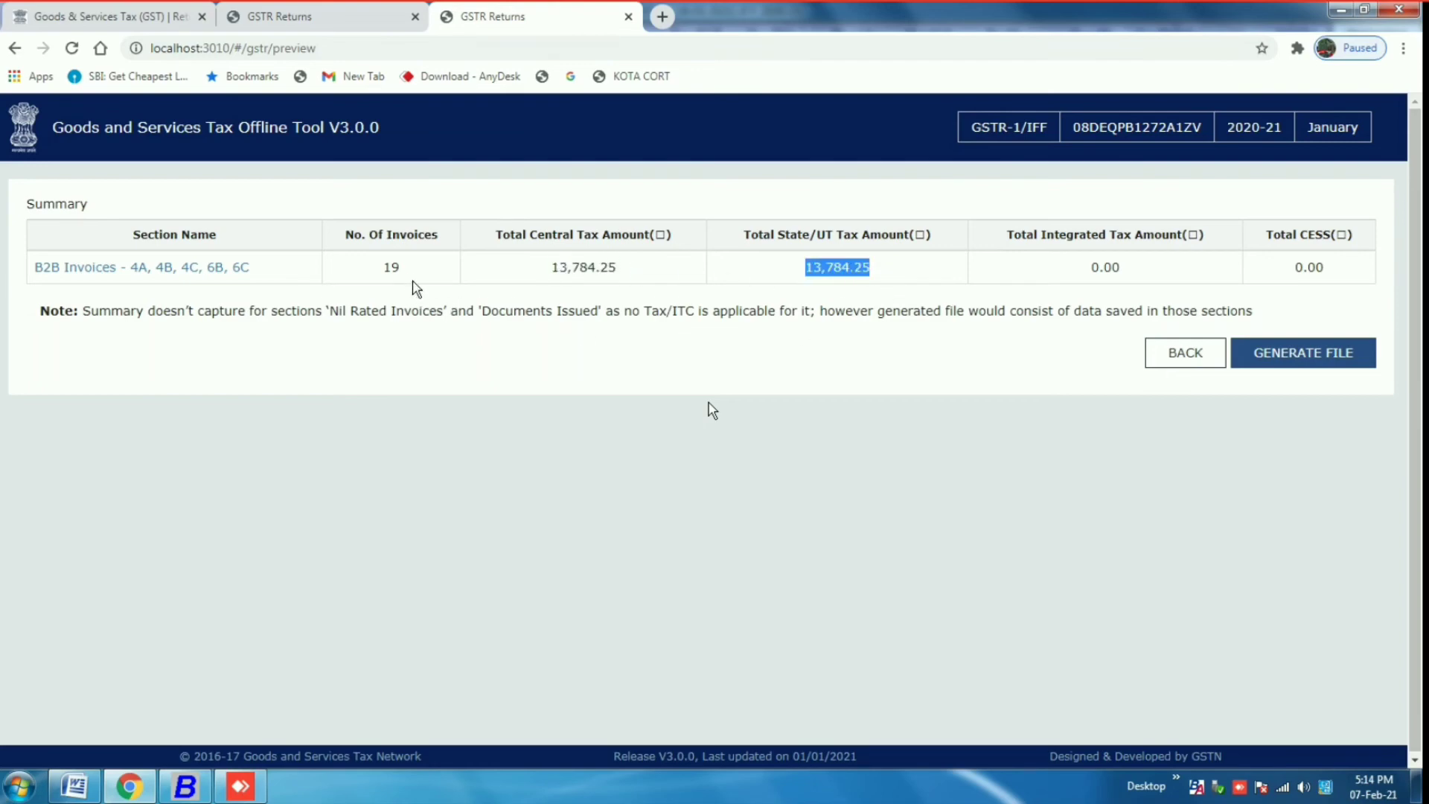
pyautogui.moveTo(382, 264); pyautogui.dragTo(433, 268)
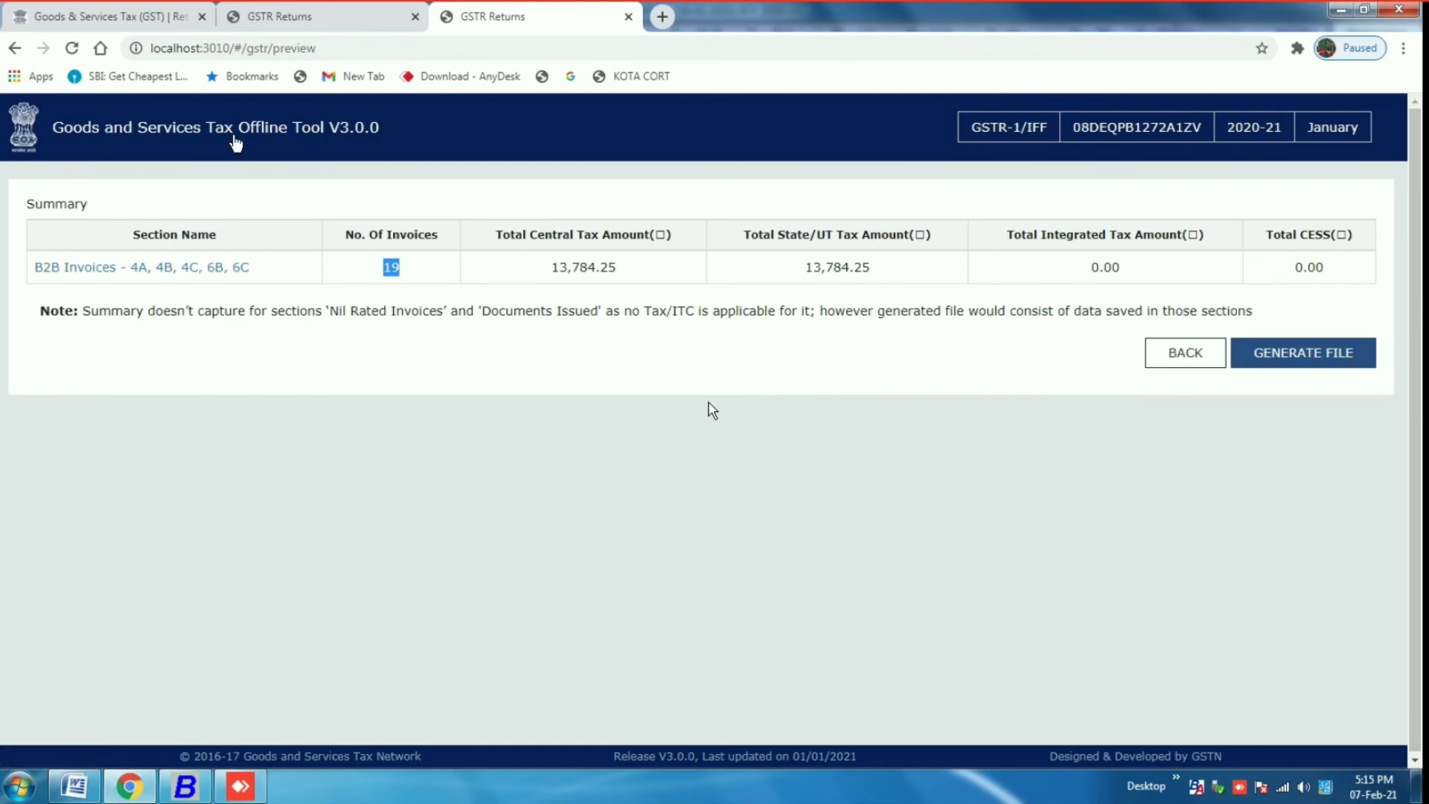
pyautogui.click(1184, 353)
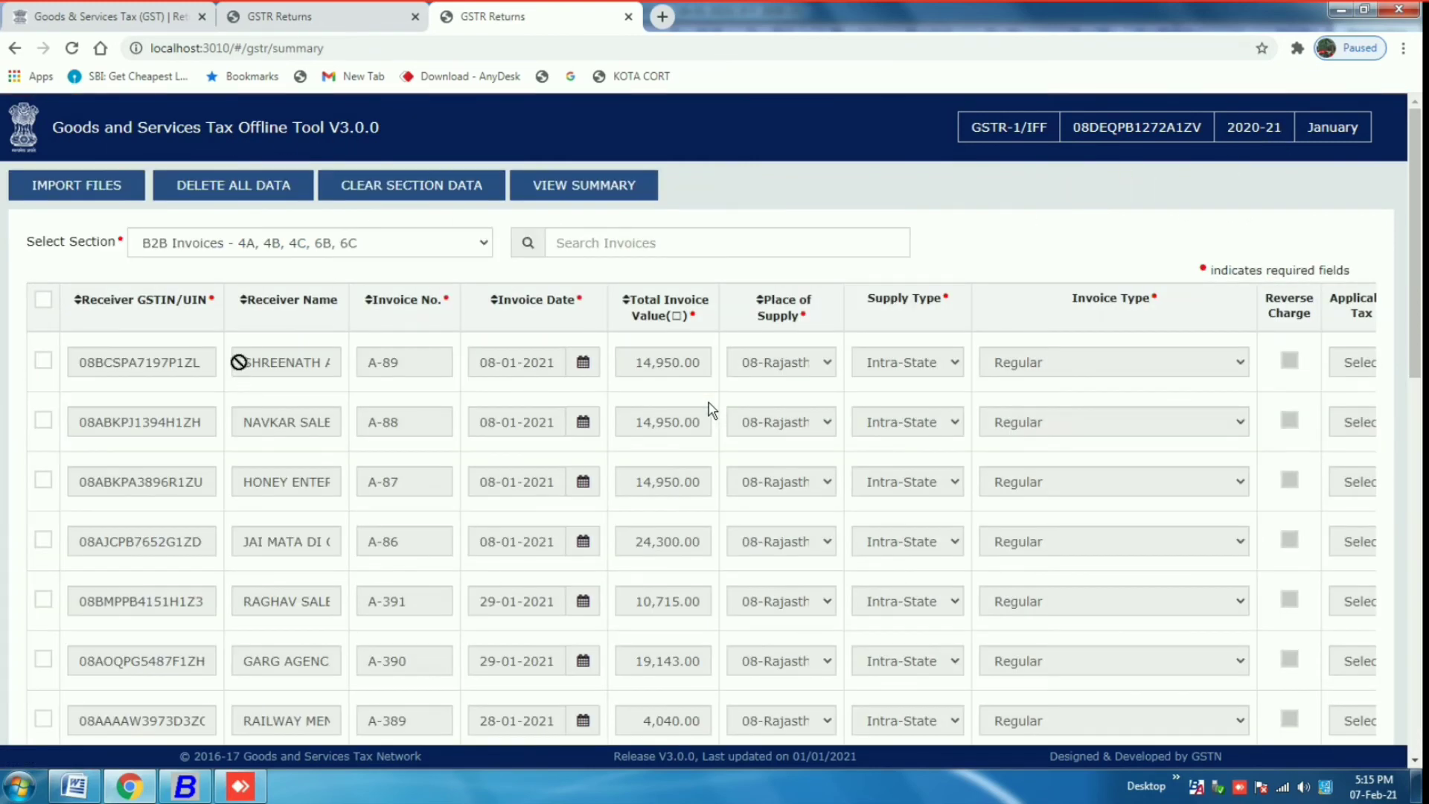
pyautogui.click(77, 197)
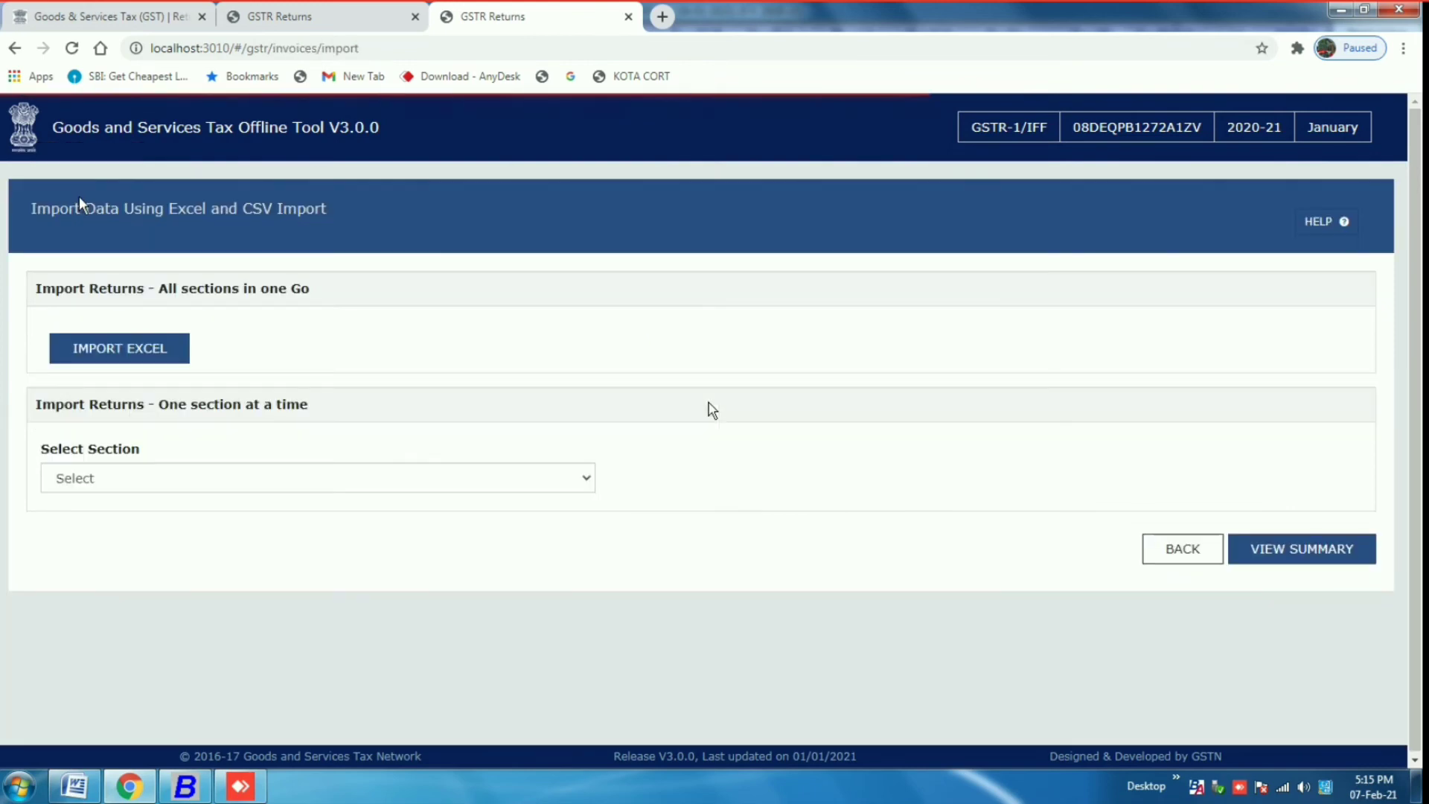
pyautogui.click(153, 484)
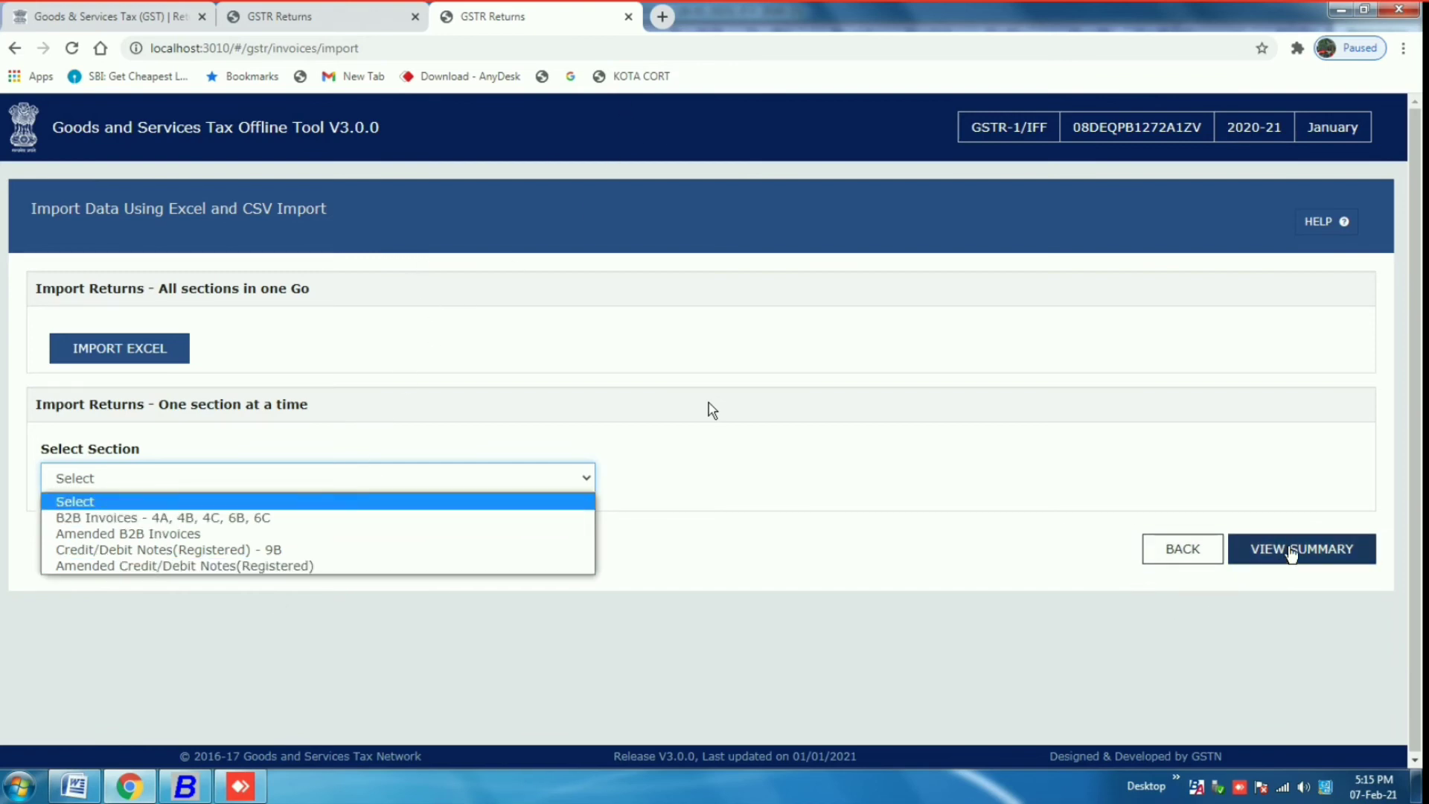
pyautogui.click(860, 638)
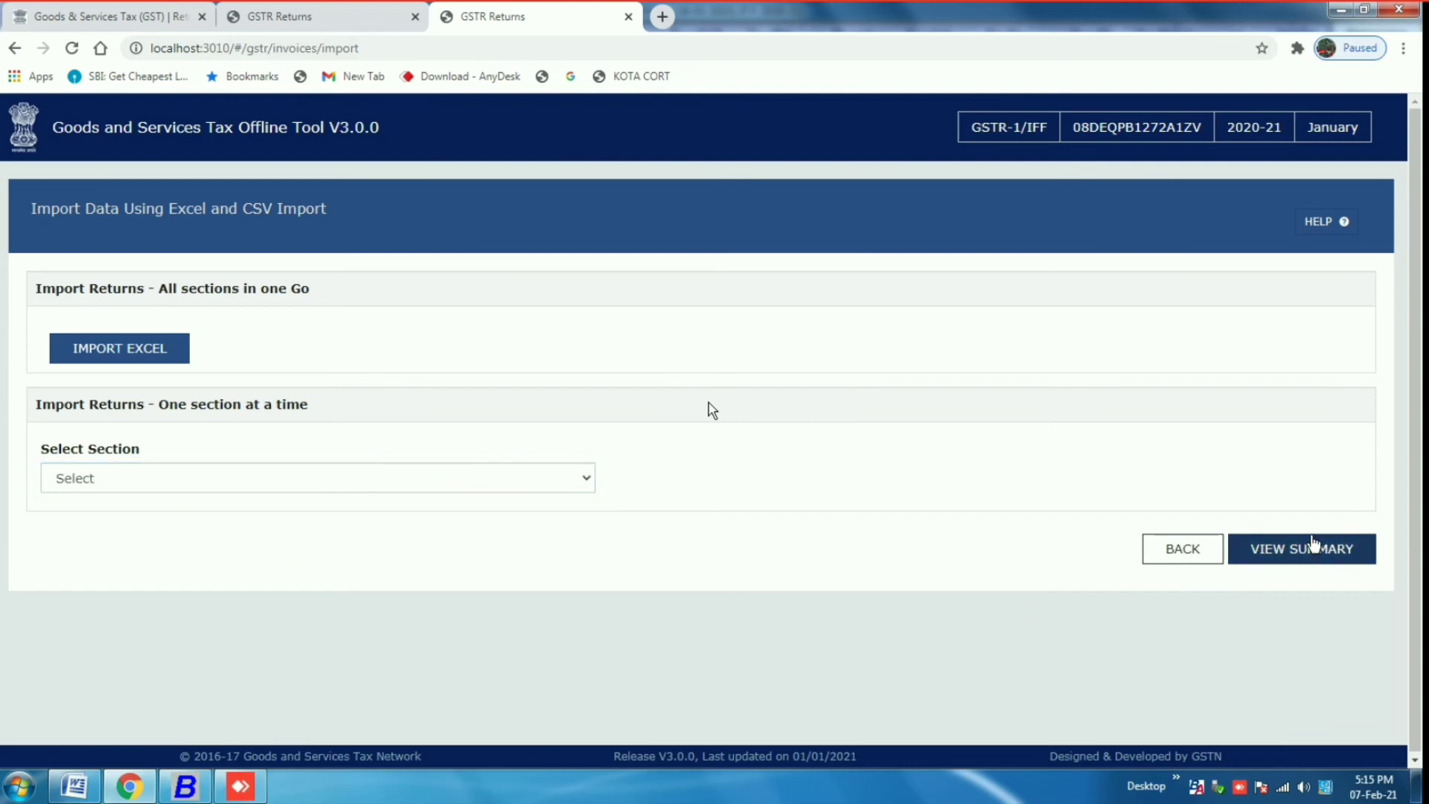
pyautogui.click(1304, 558)
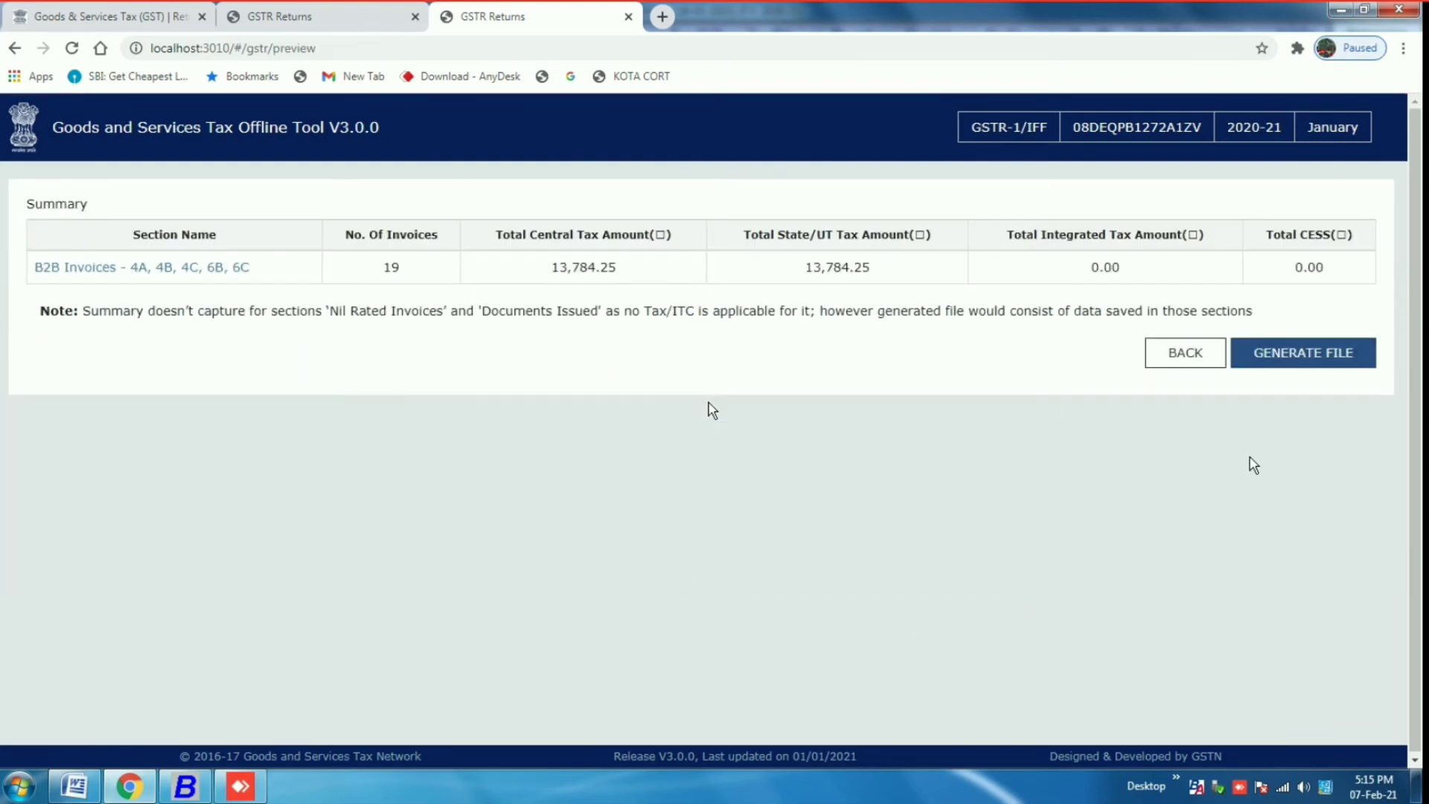
# Generate and download the return's JSON file from the summary, and show the downloaded file in its folder
pyautogui.click(1305, 362)
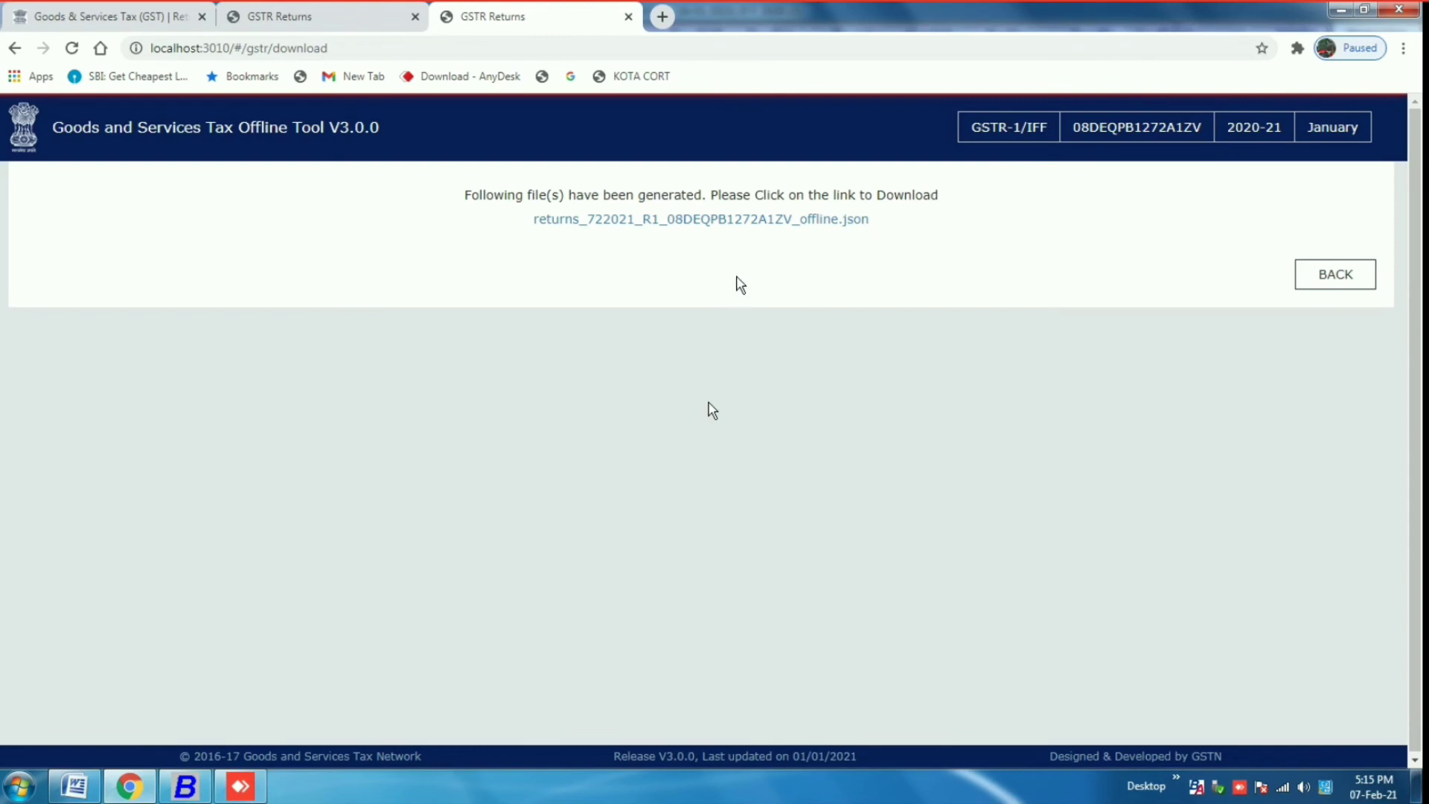
pyautogui.click(728, 222)
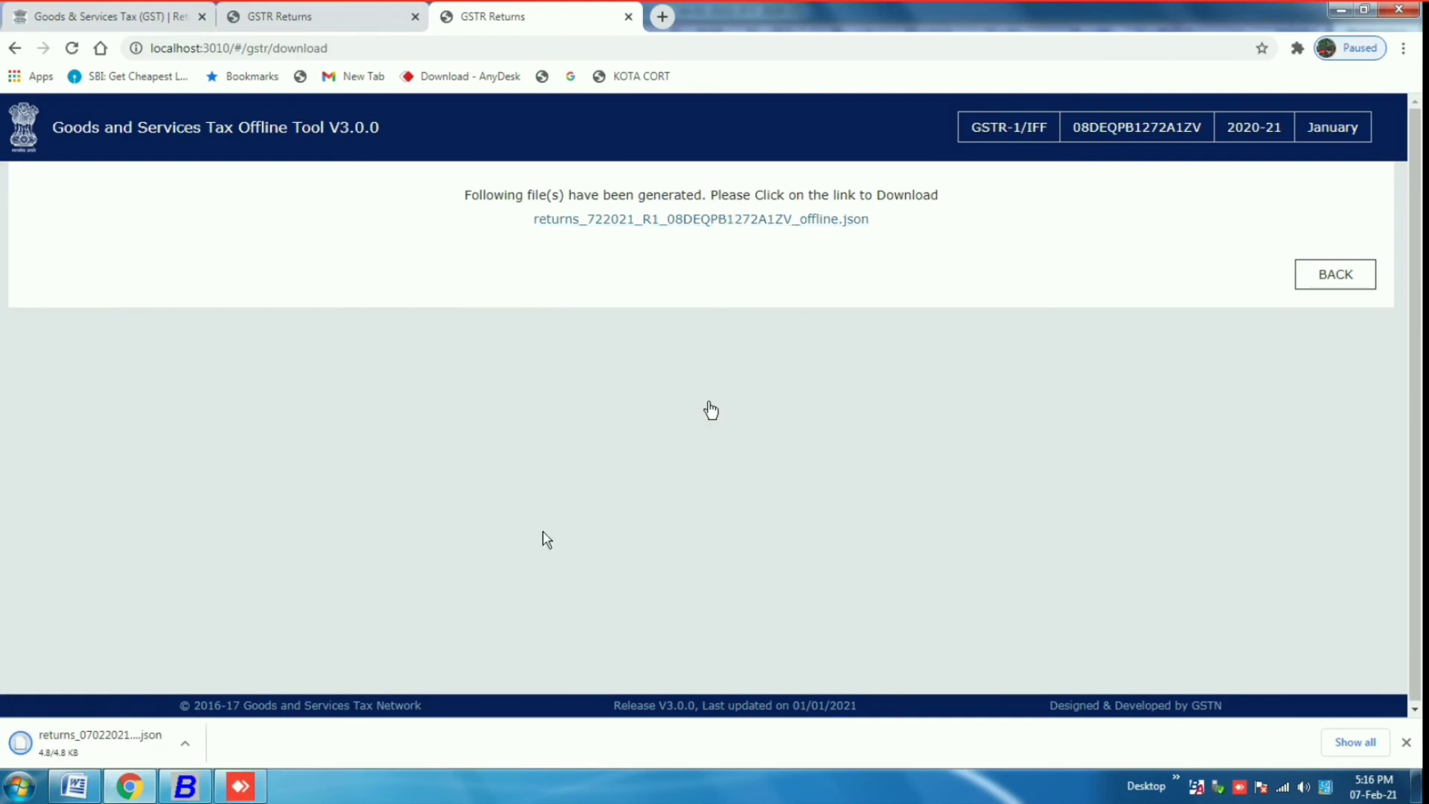
pyautogui.click(186, 744)
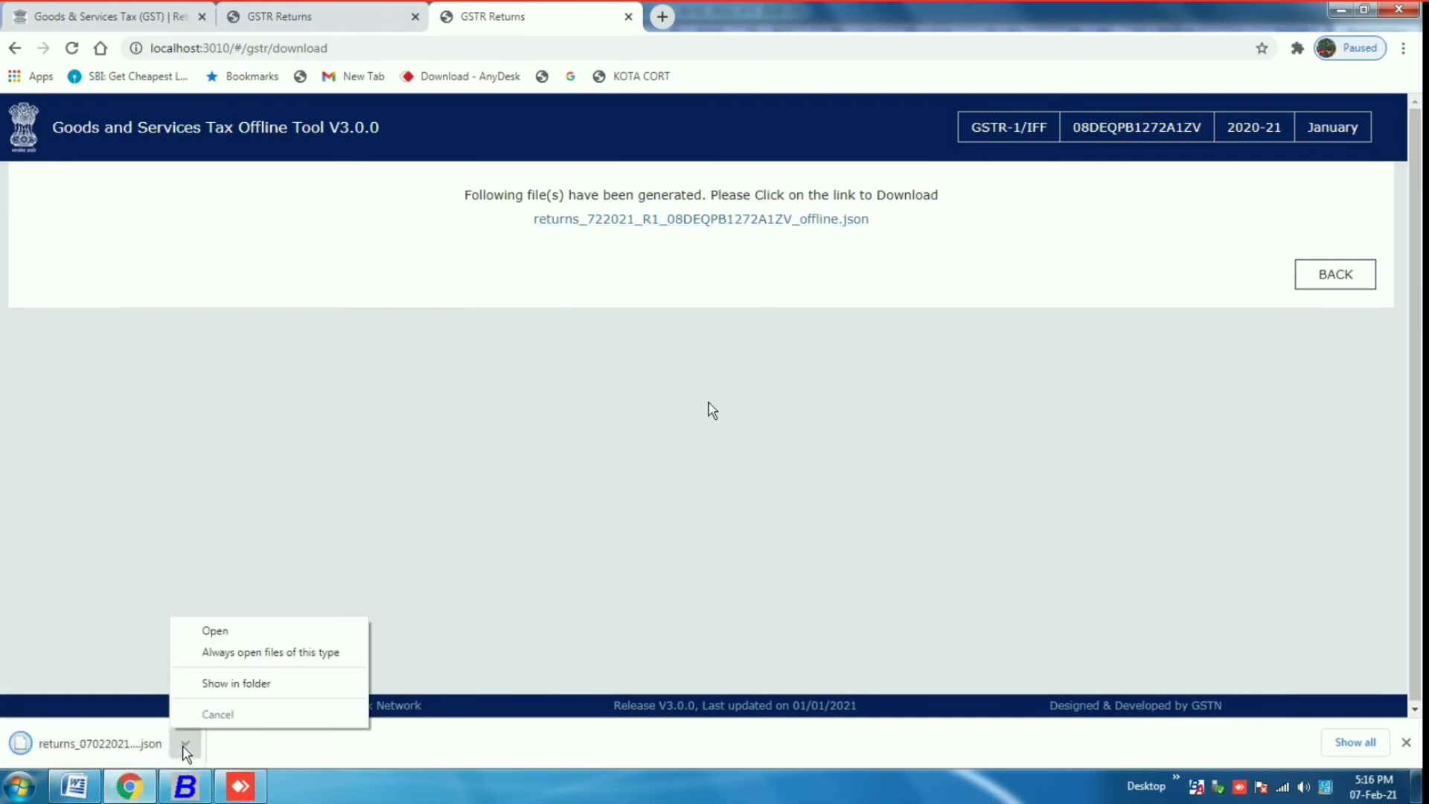
pyautogui.click(239, 683)
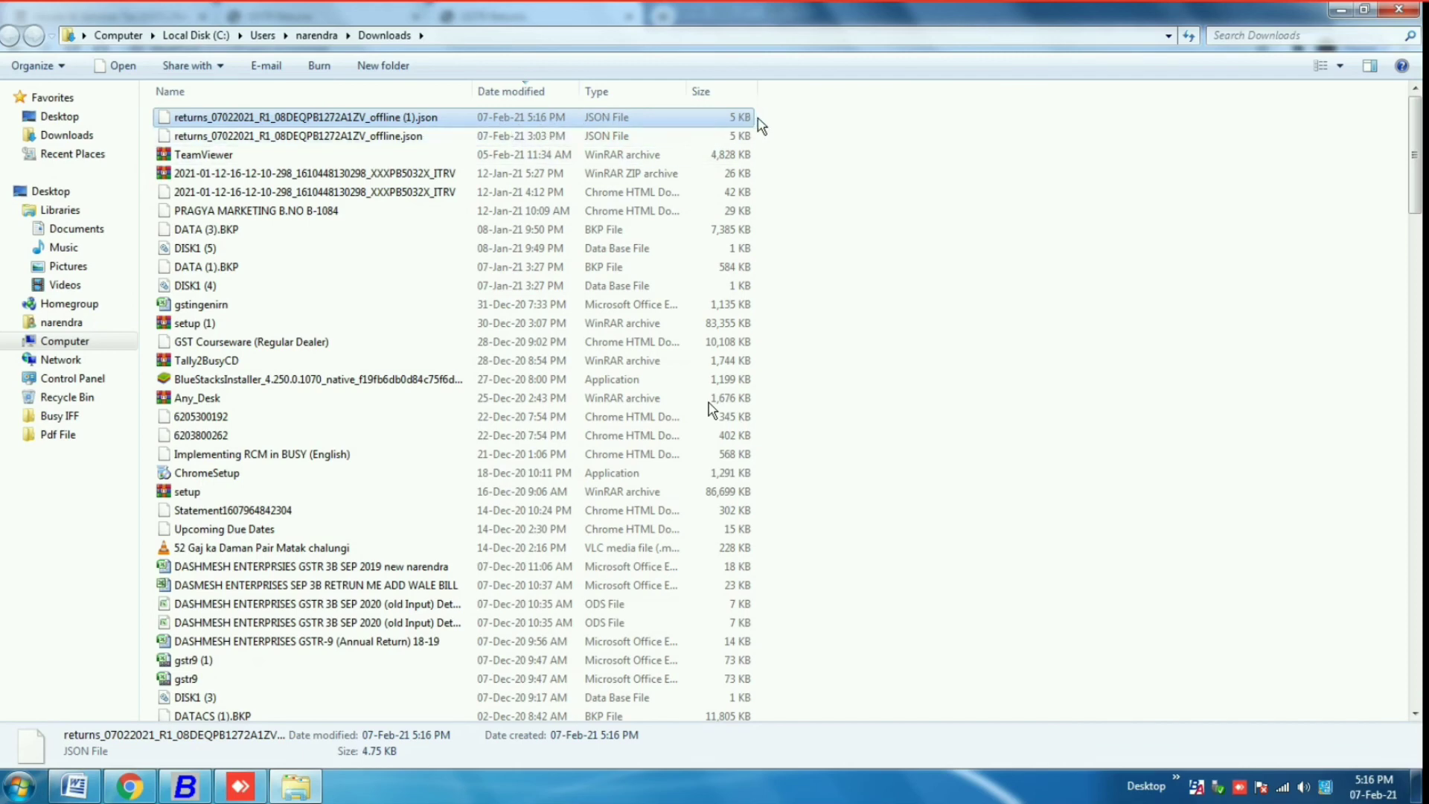
# Move the older returns JSON file from 07-Feb-21 3:03 PM to the Recycle Bin, select the new JSON file, and minimize the Downloads folder
pyautogui.click(370, 137)
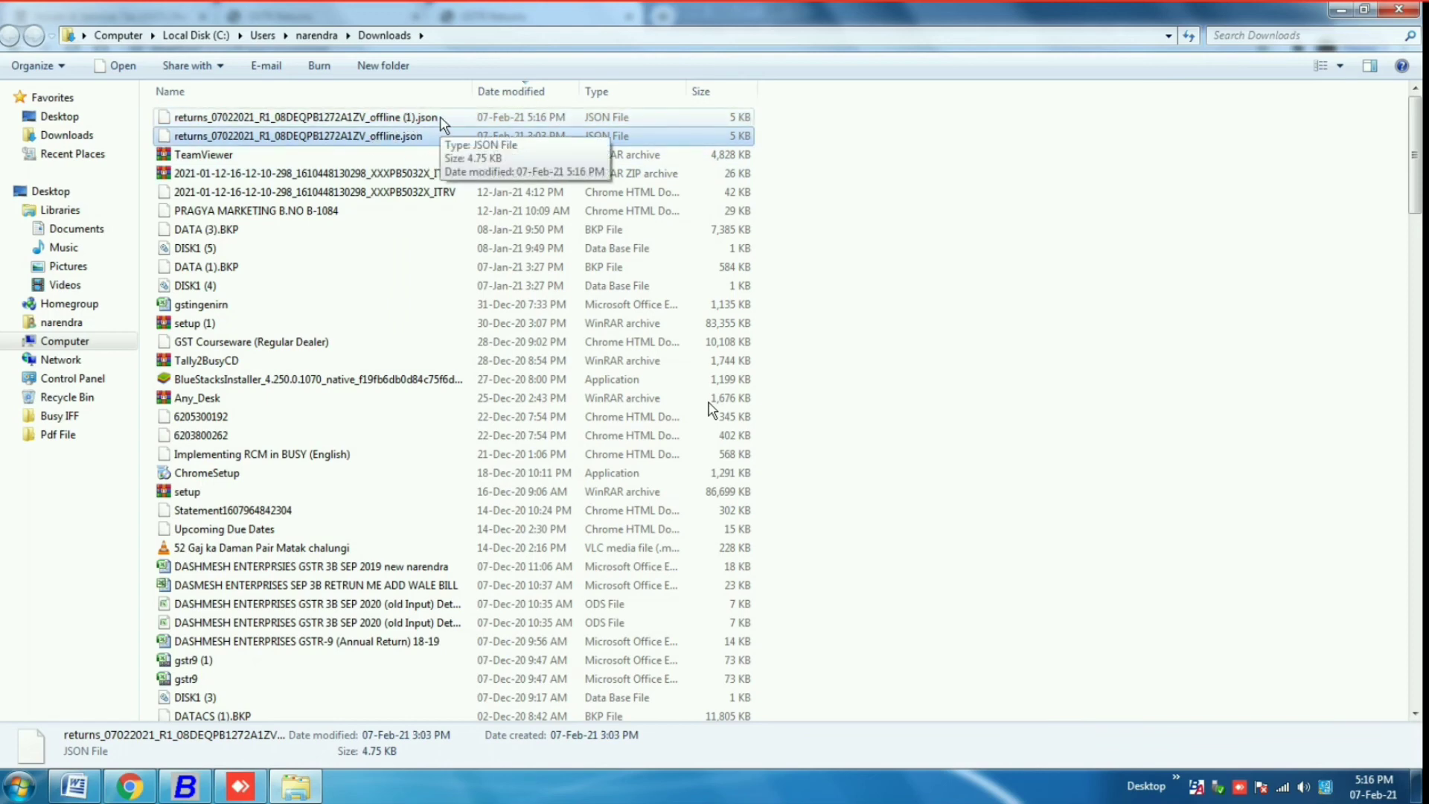
pyautogui.press('Delete')
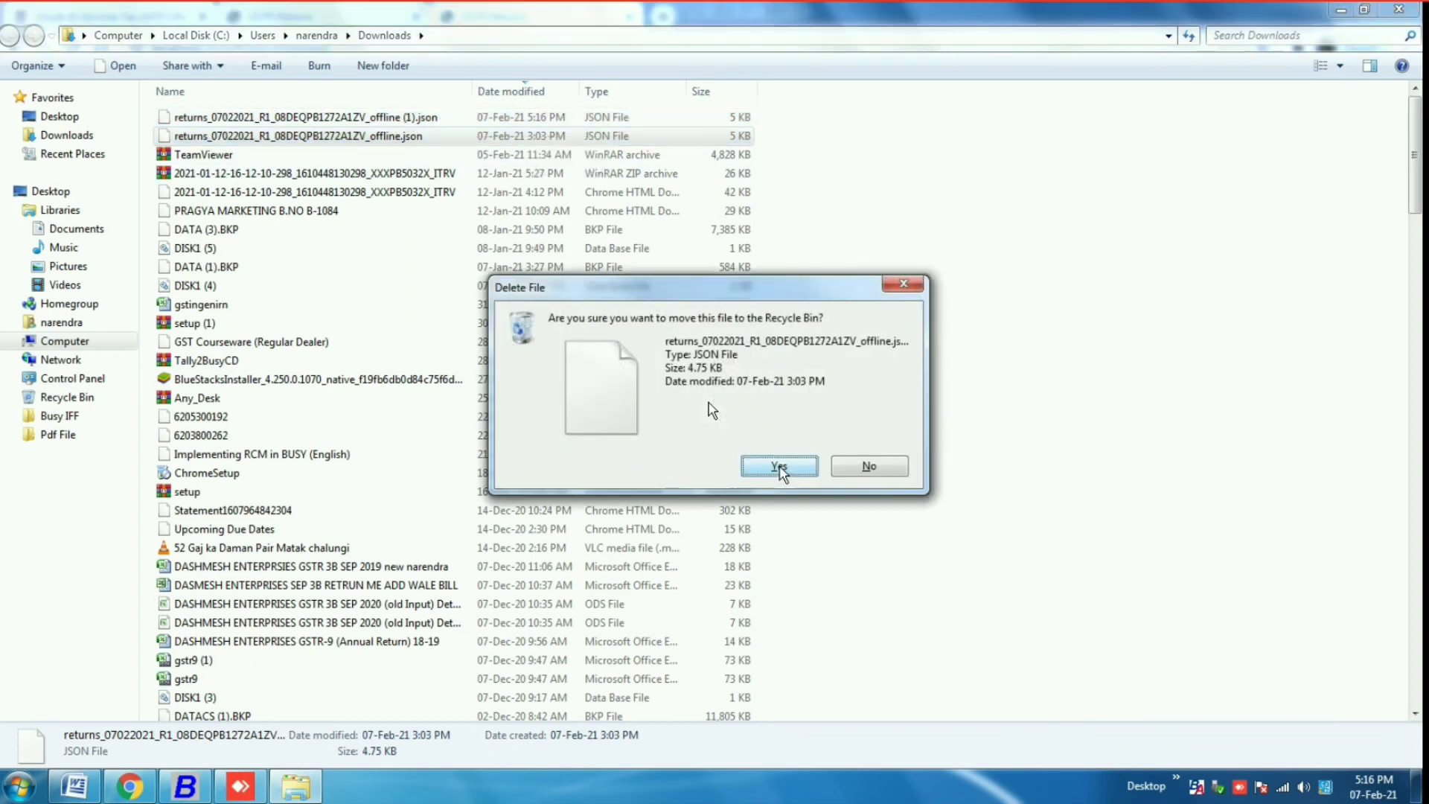
pyautogui.click(780, 466)
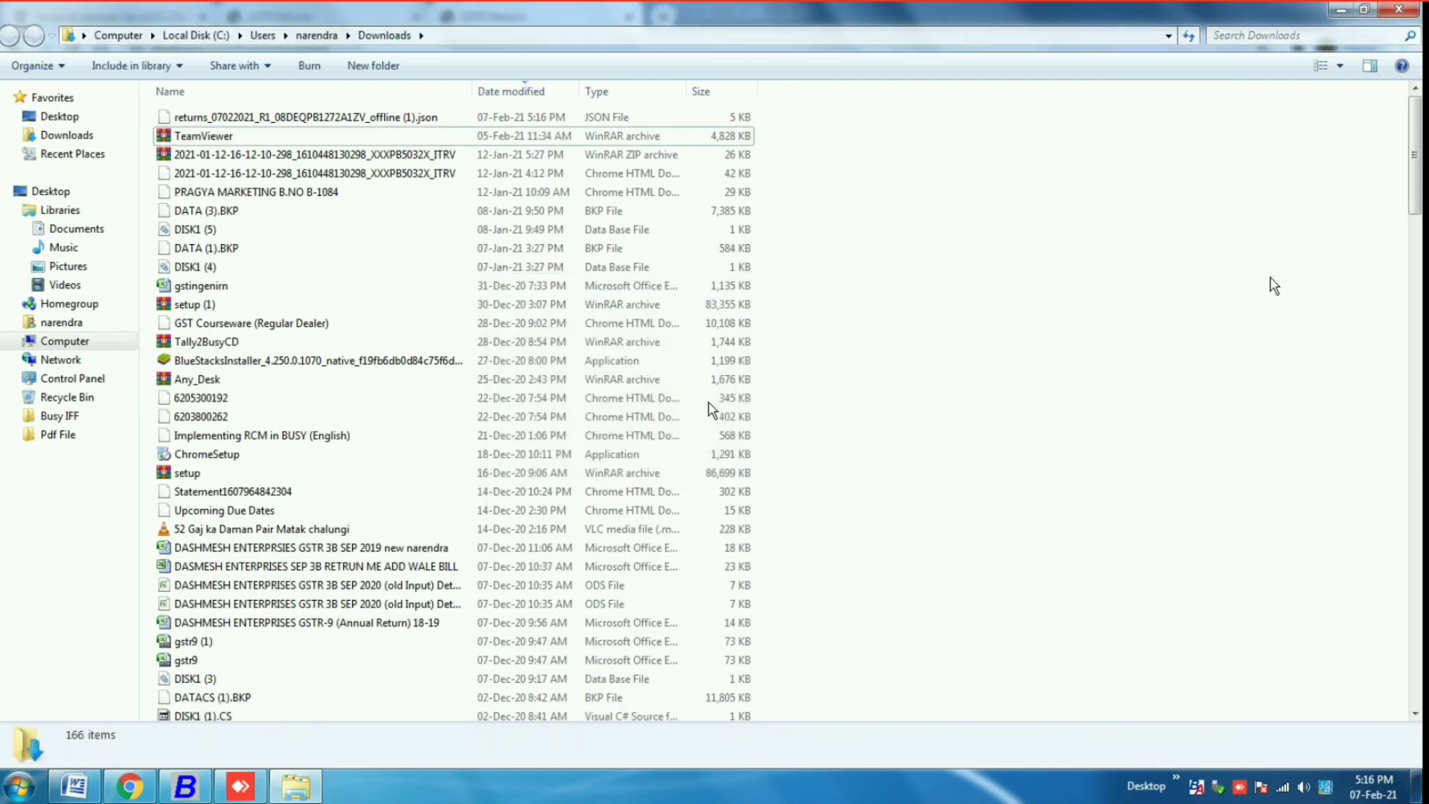
pyautogui.click(343, 120)
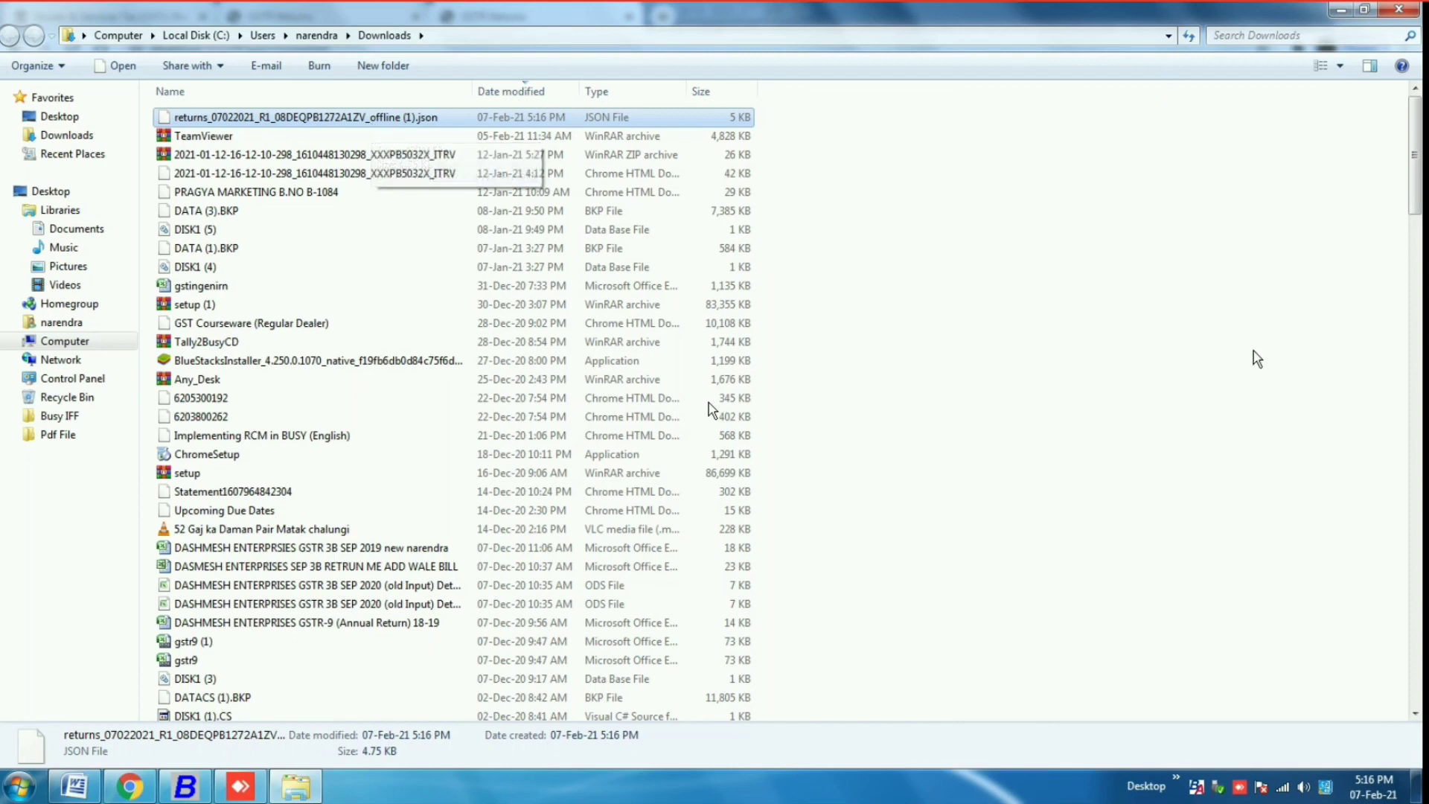
pyautogui.click(1340, 12)
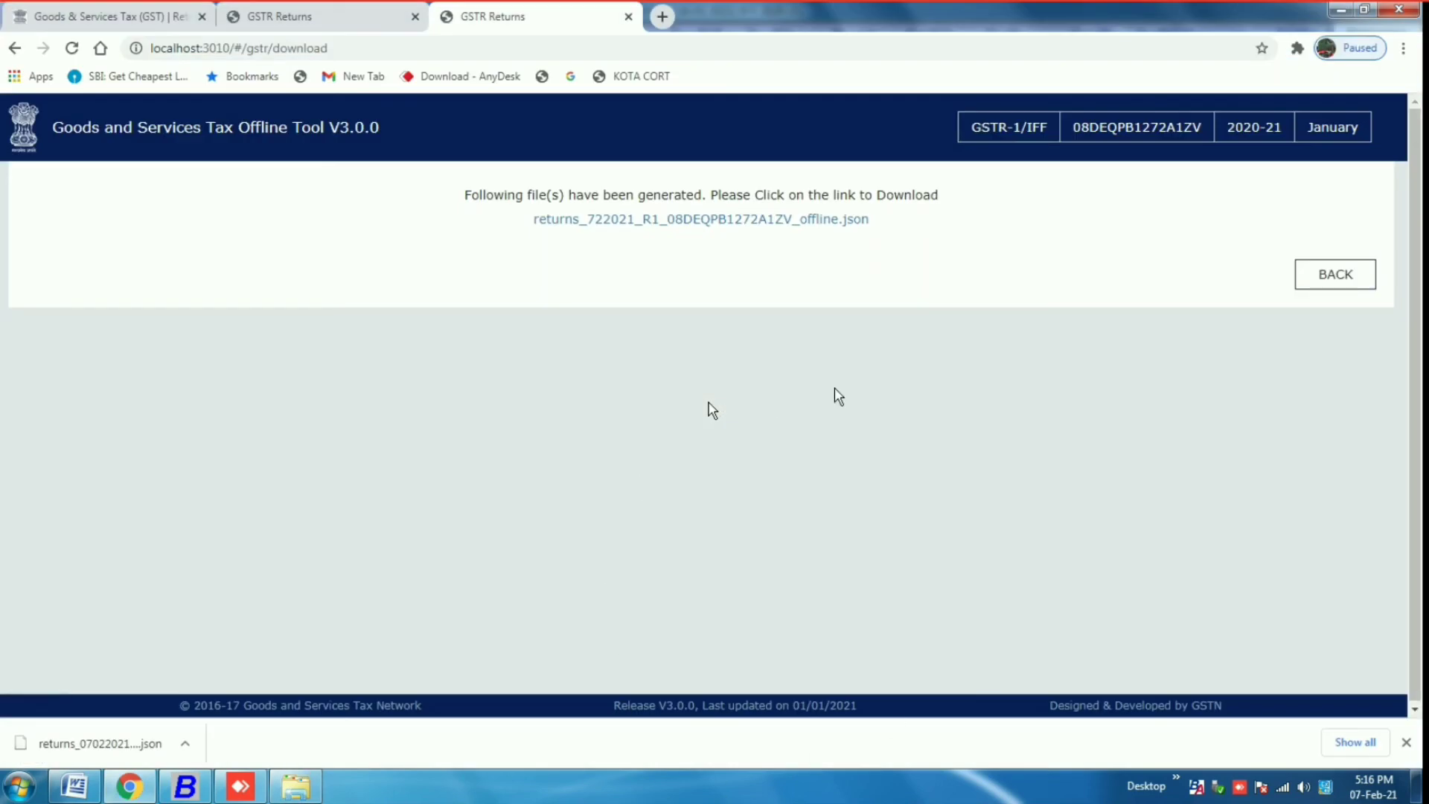
# Switch to the GST portal, open its login page, and activate the Username field
pyautogui.click(171, 16)
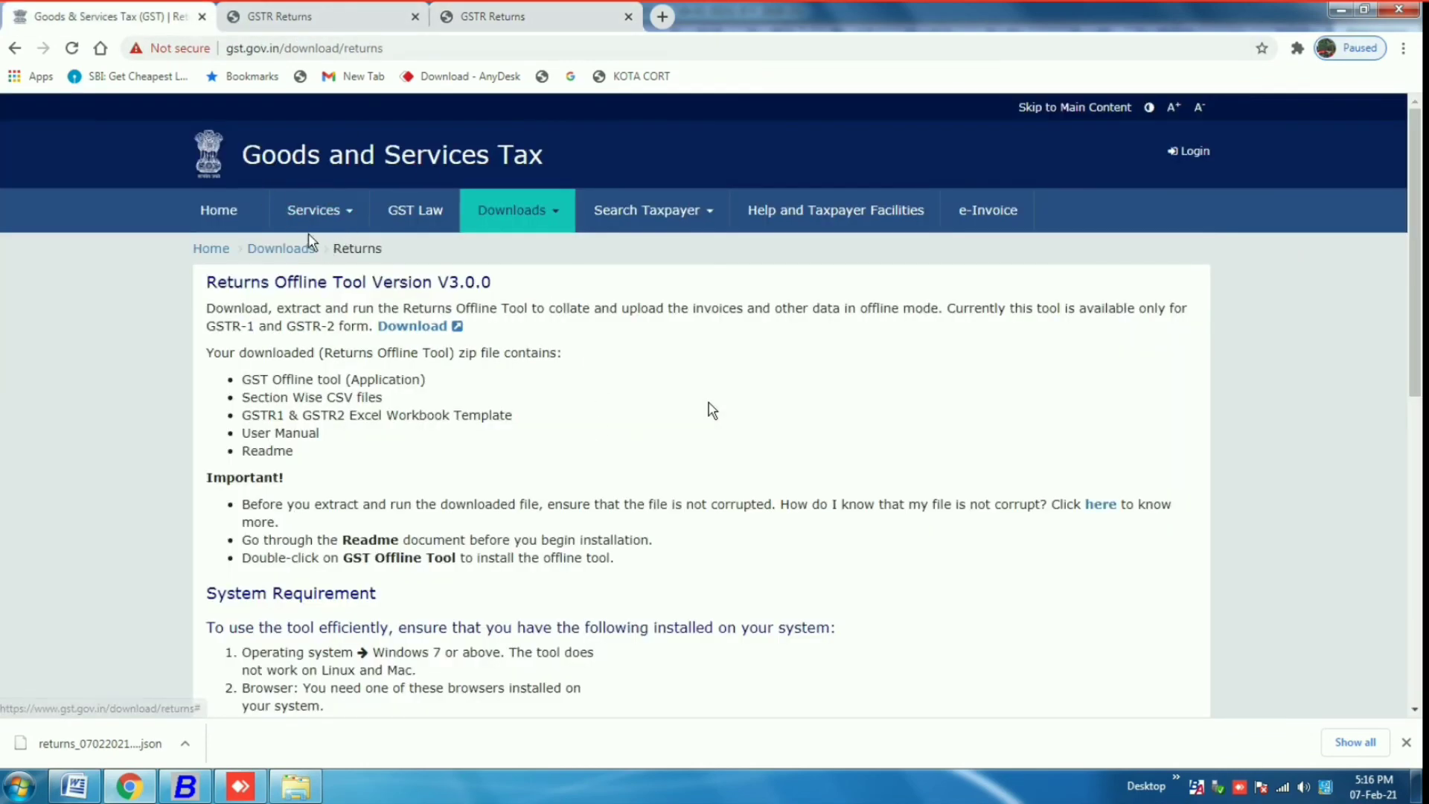
pyautogui.click(230, 215)
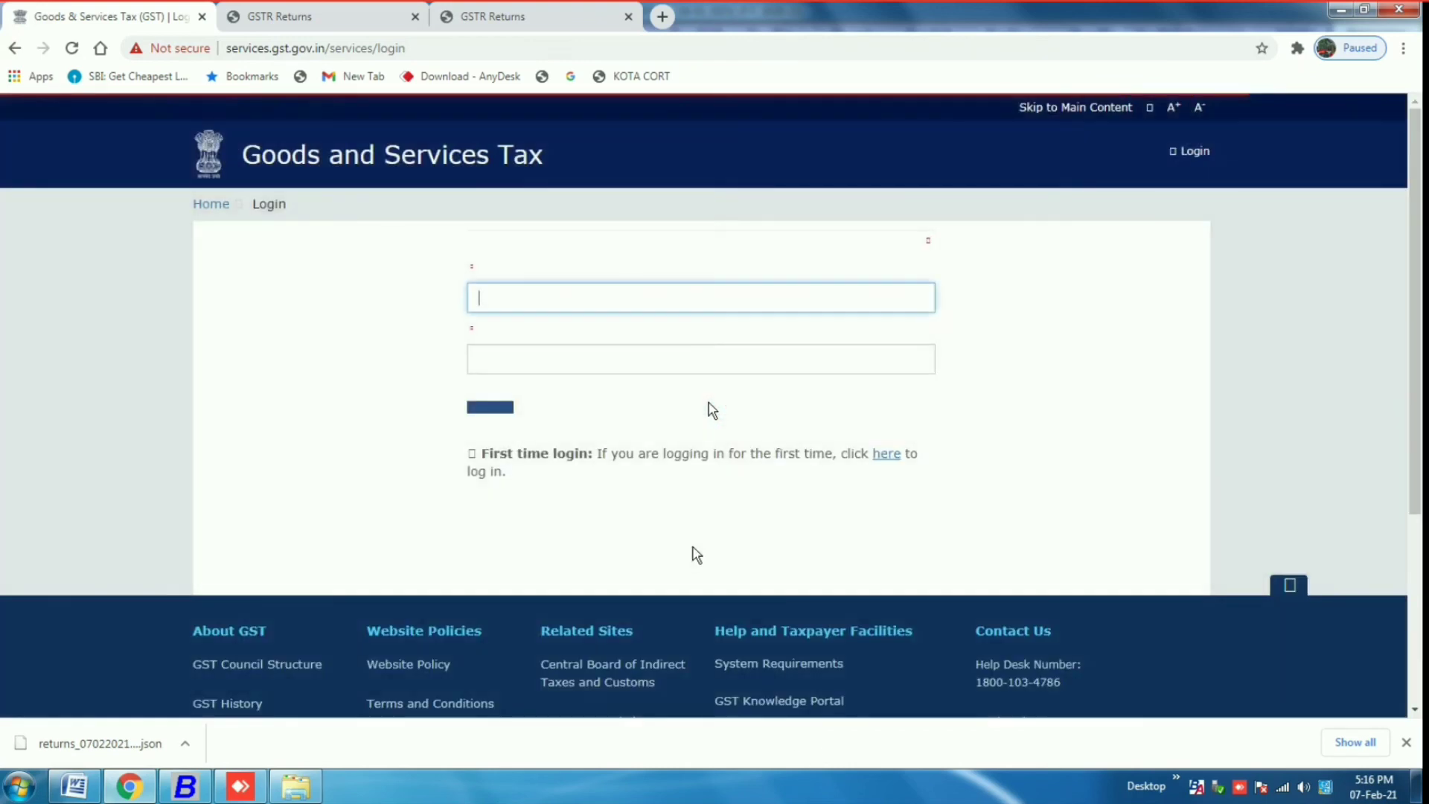
pyautogui.click(555, 365)
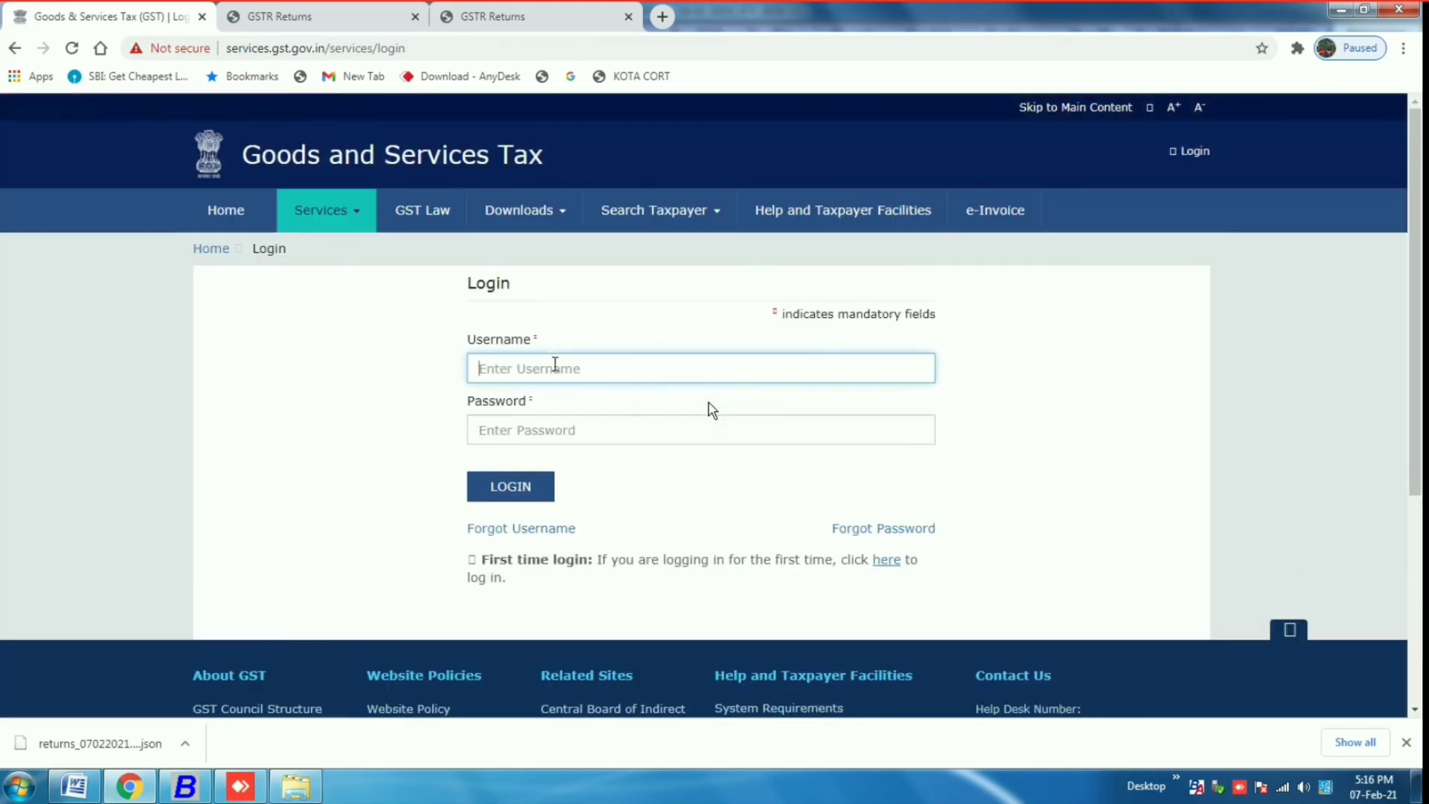